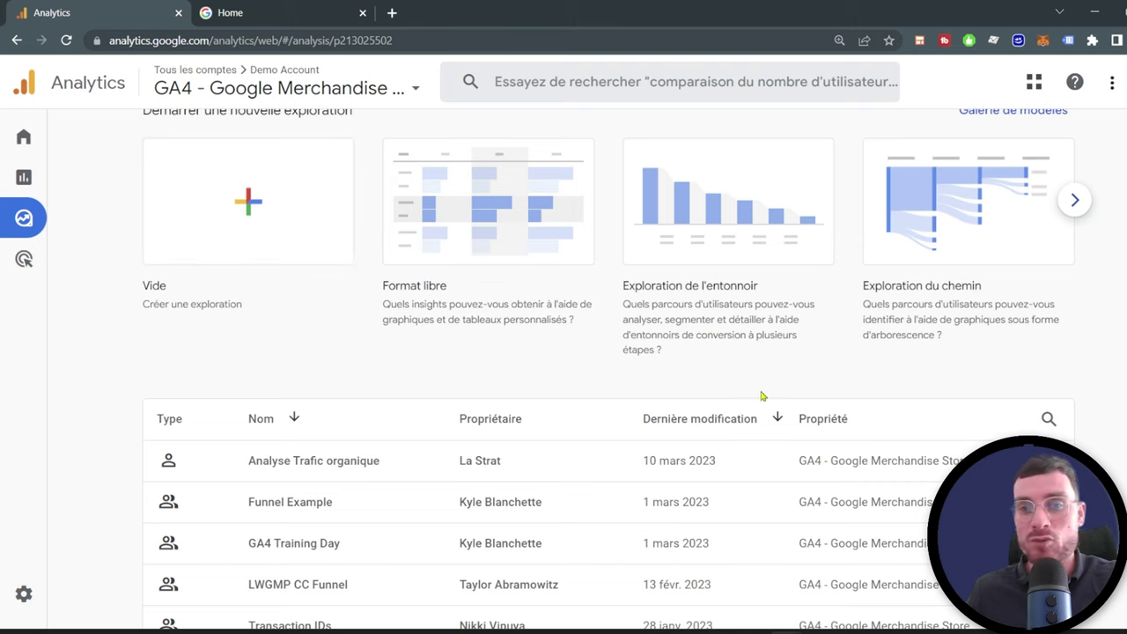
Step: Create a new exploration from the Exploration de l'entonnoir template and import the Âge dimension into its variables
scroll(742, 361, "up", 1)
left_click(728, 322)
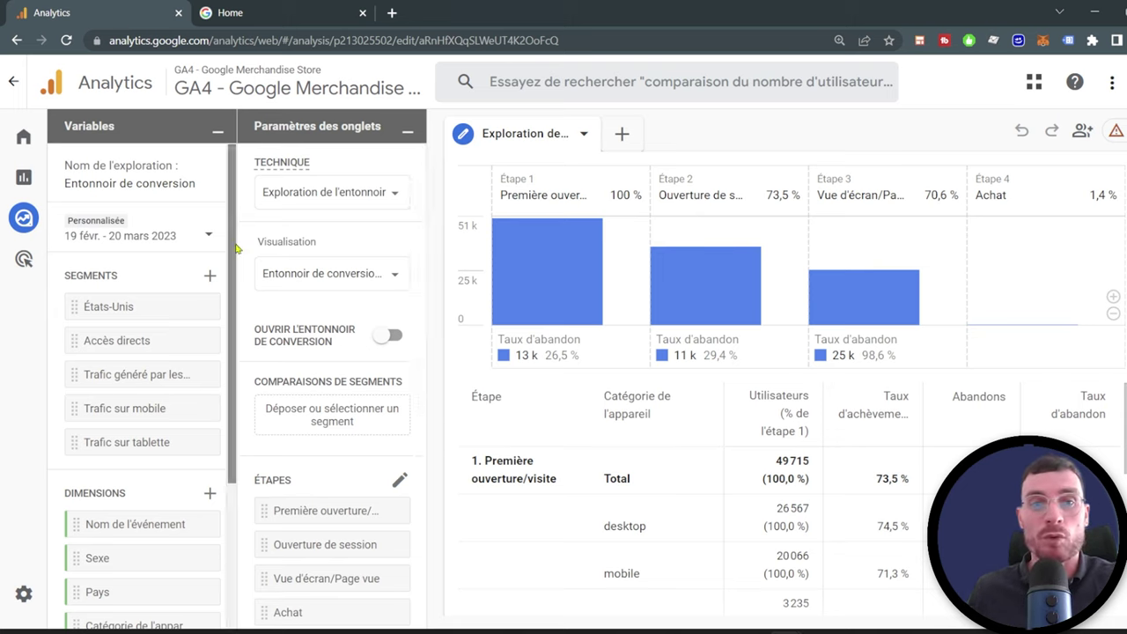
scroll(212, 220, "down", 2)
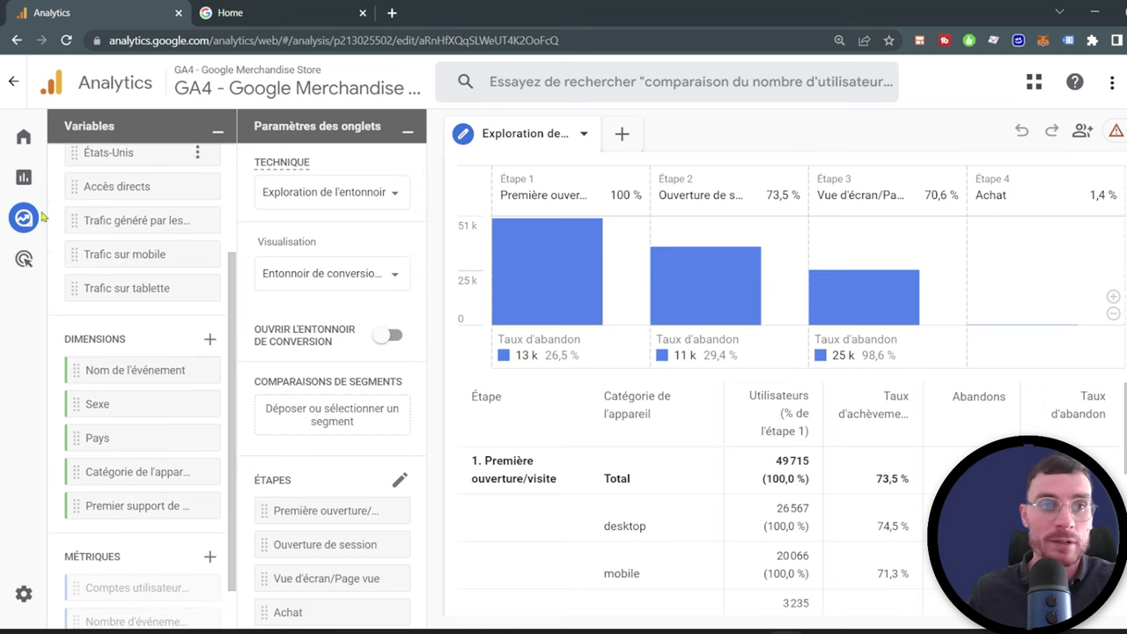
scroll(163, 384, "down", 1)
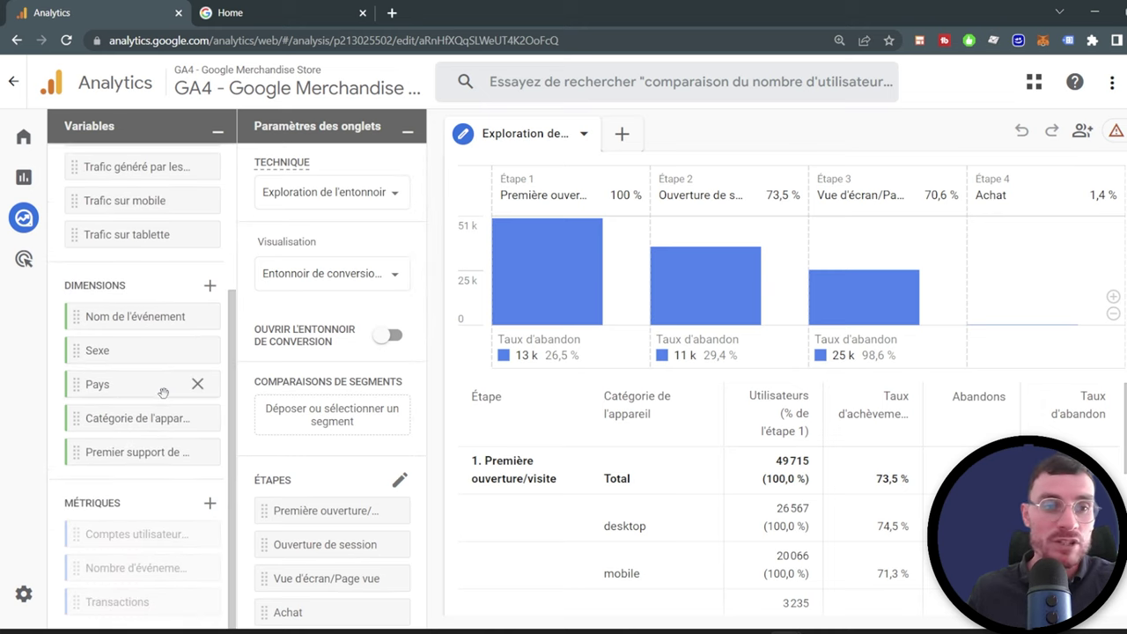
left_click(209, 285)
scroll(451, 287, "down", 2)
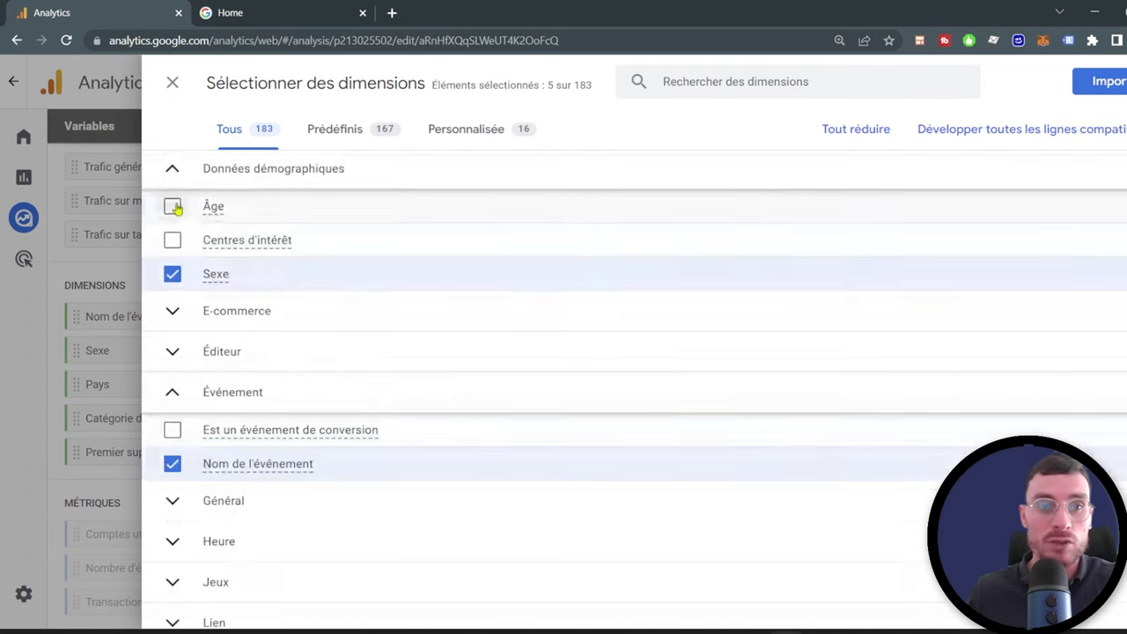
left_click(171, 206)
left_click(1097, 81)
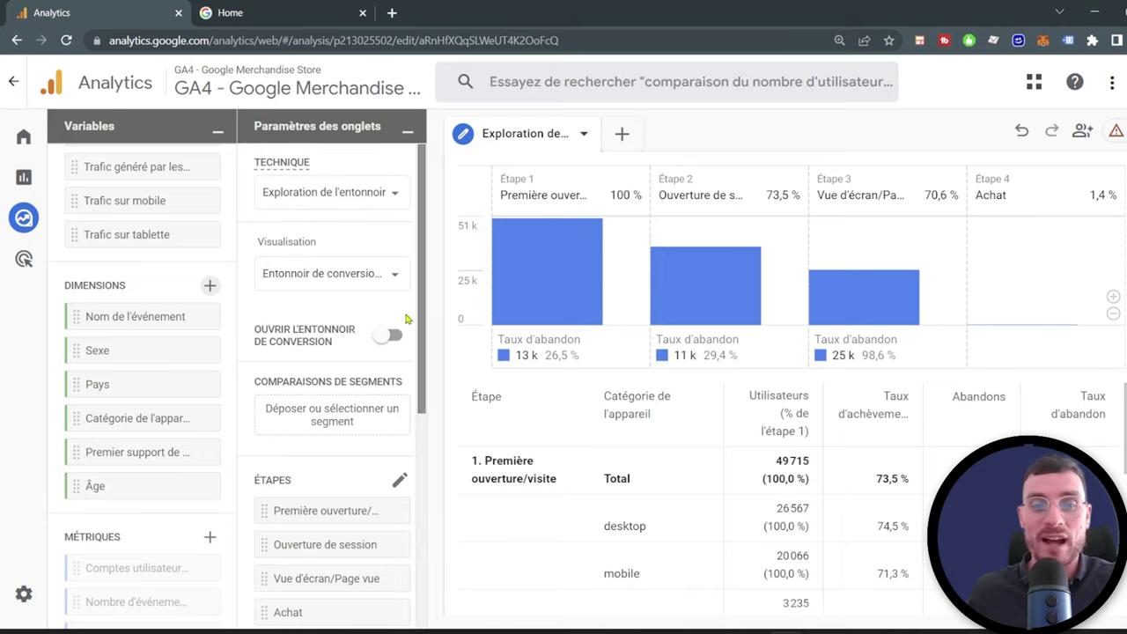
Step: Reduce the browser's page zoom to 90 % so more of the funnel report fits on screen
mouse_move(753, 326)
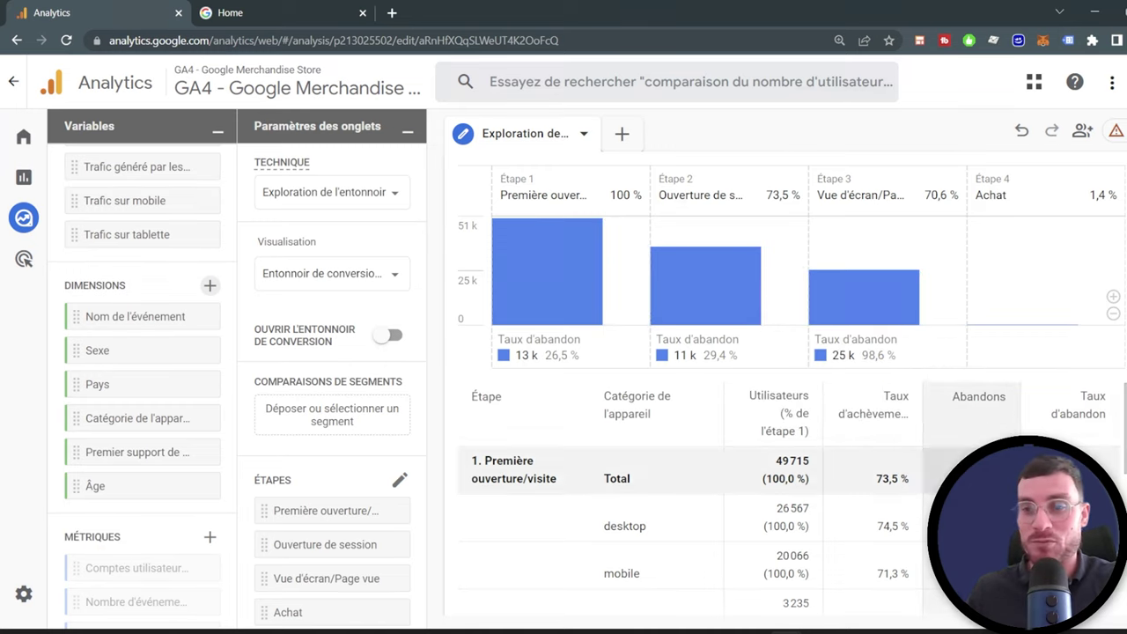
left_click(1116, 40)
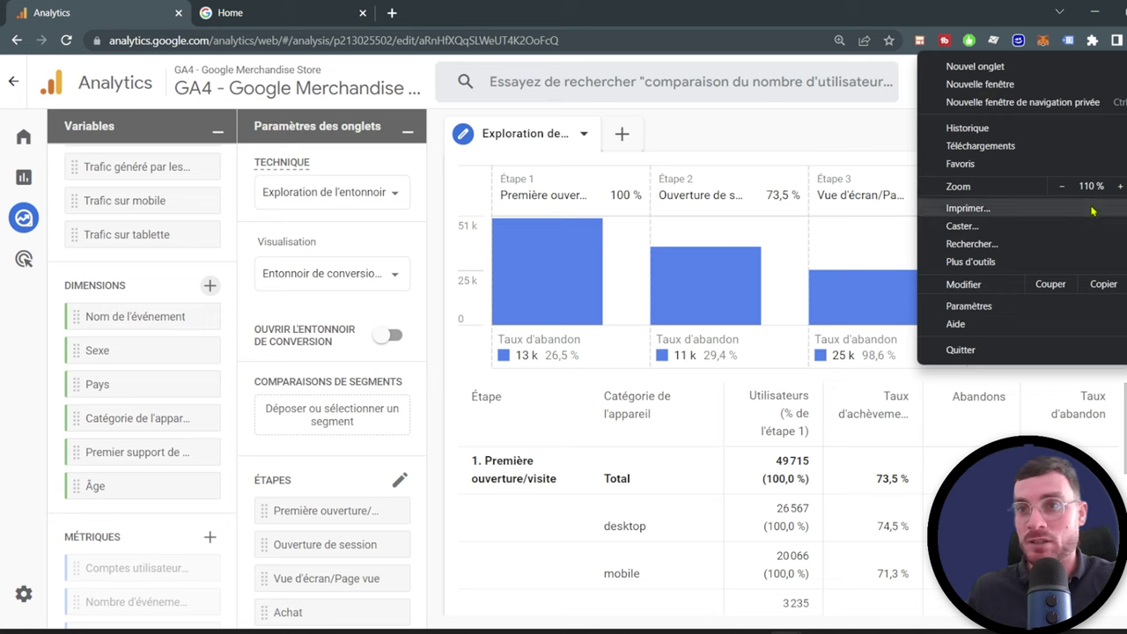
left_click(819, 518)
scroll(602, 573, "down", 2)
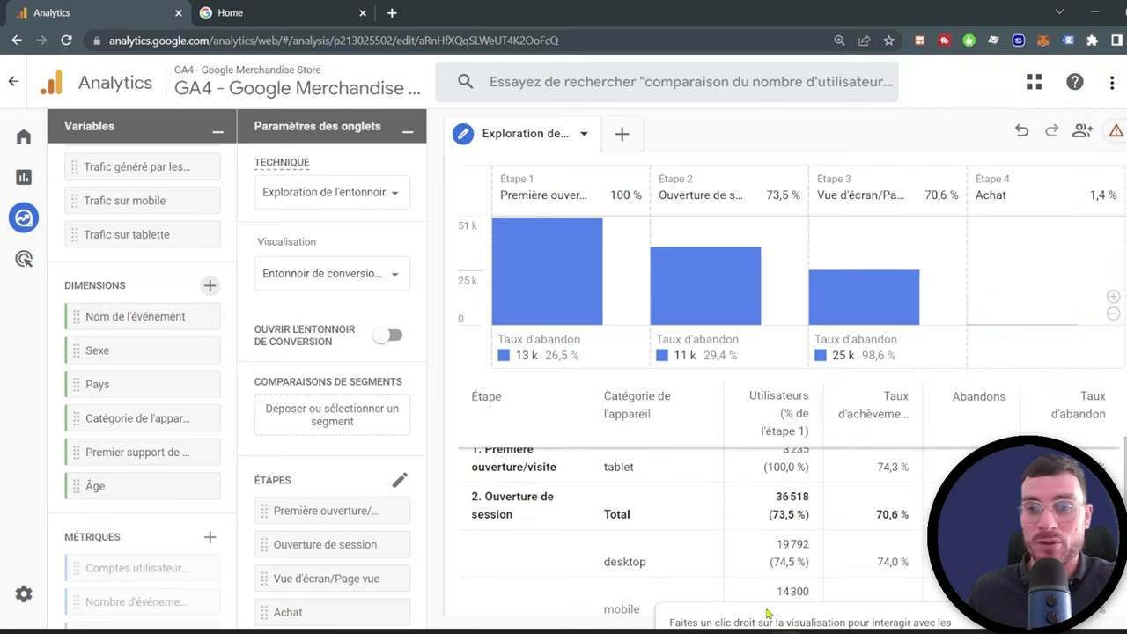
left_click(1116, 39)
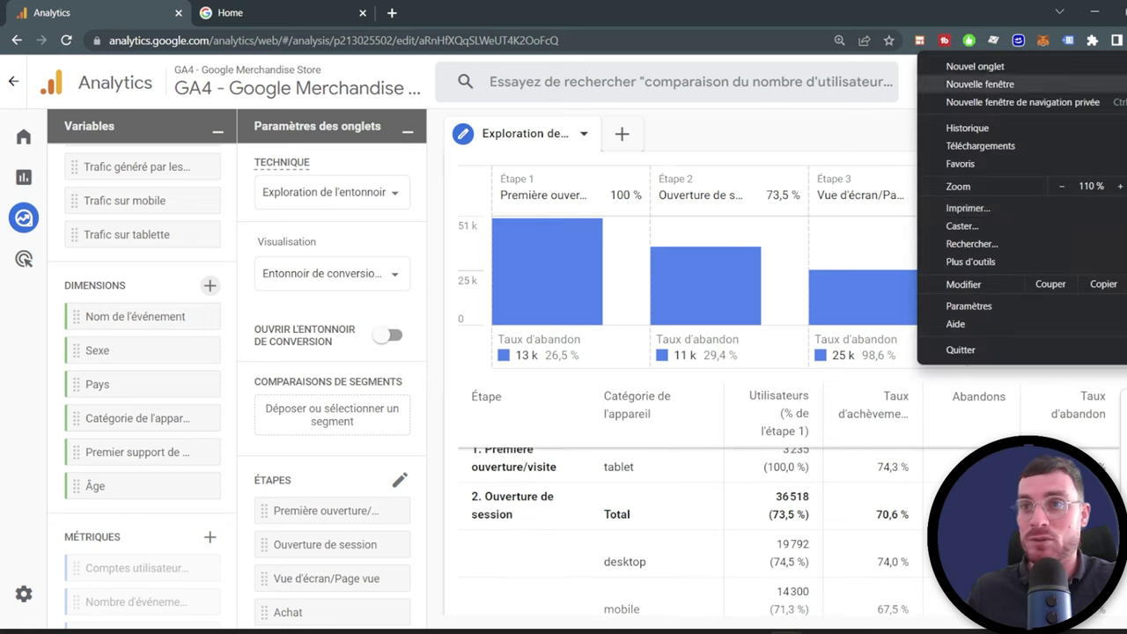
left_click(1063, 186)
left_click(1063, 187)
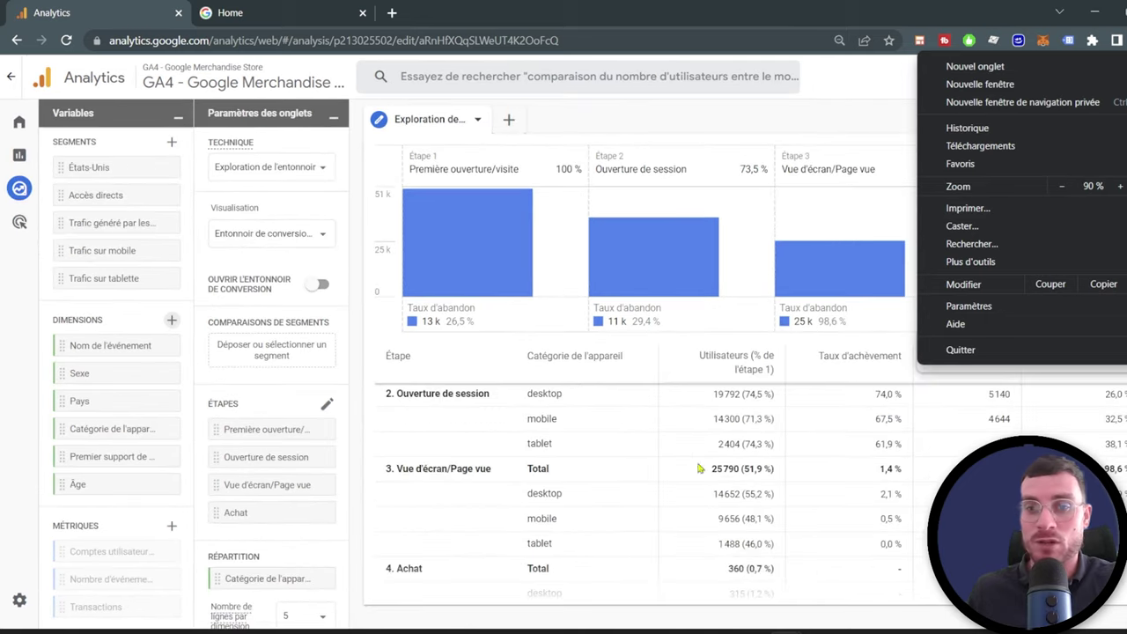
left_click(815, 616)
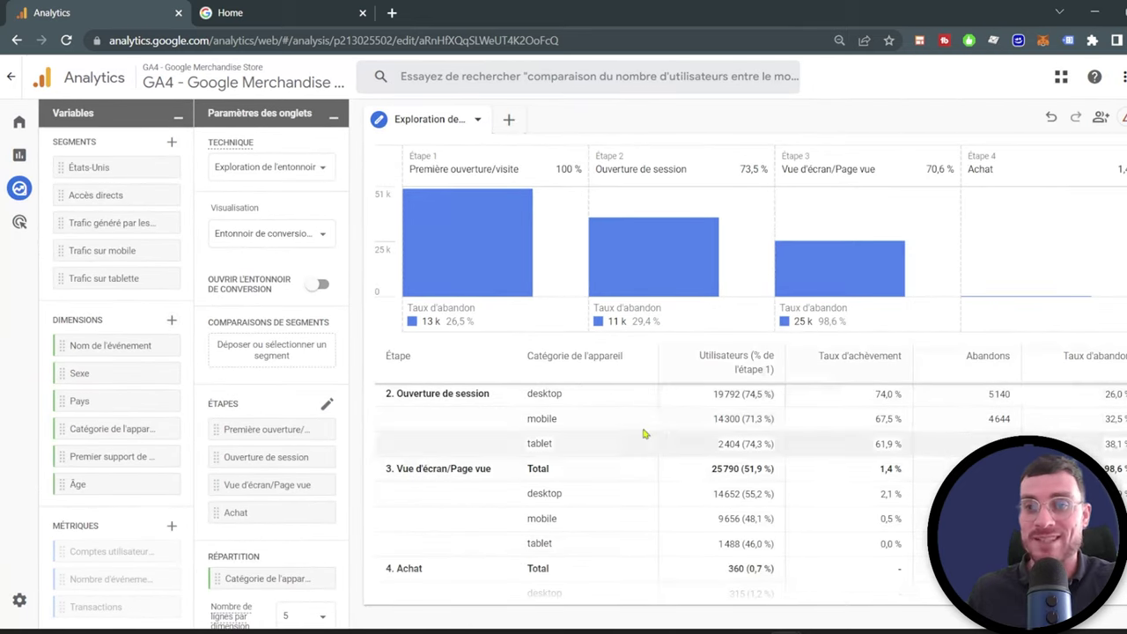
Step: Remove all four default funnel steps and the device category breakdown from the exploration settings
mouse_move(1092, 352)
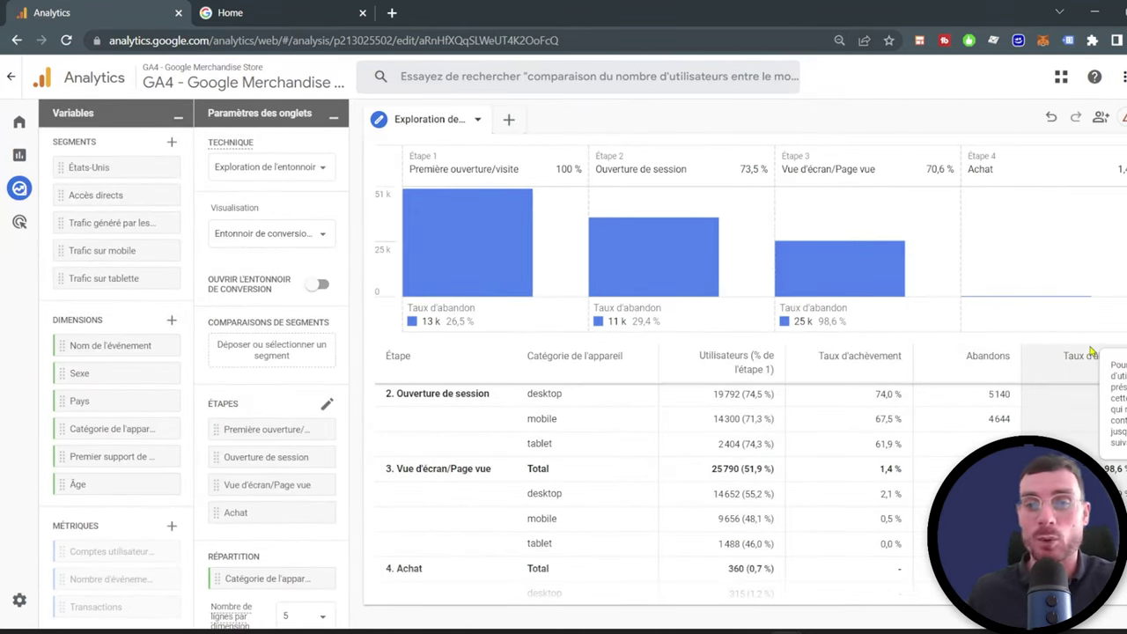
scroll(273, 370, "down", 2)
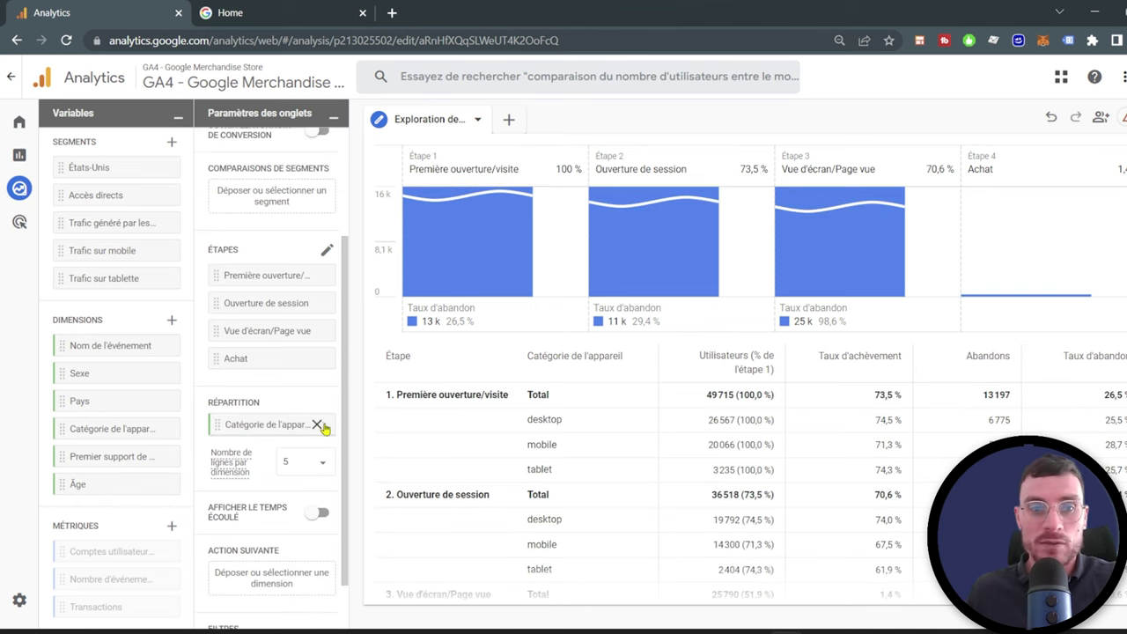
left_click(317, 359)
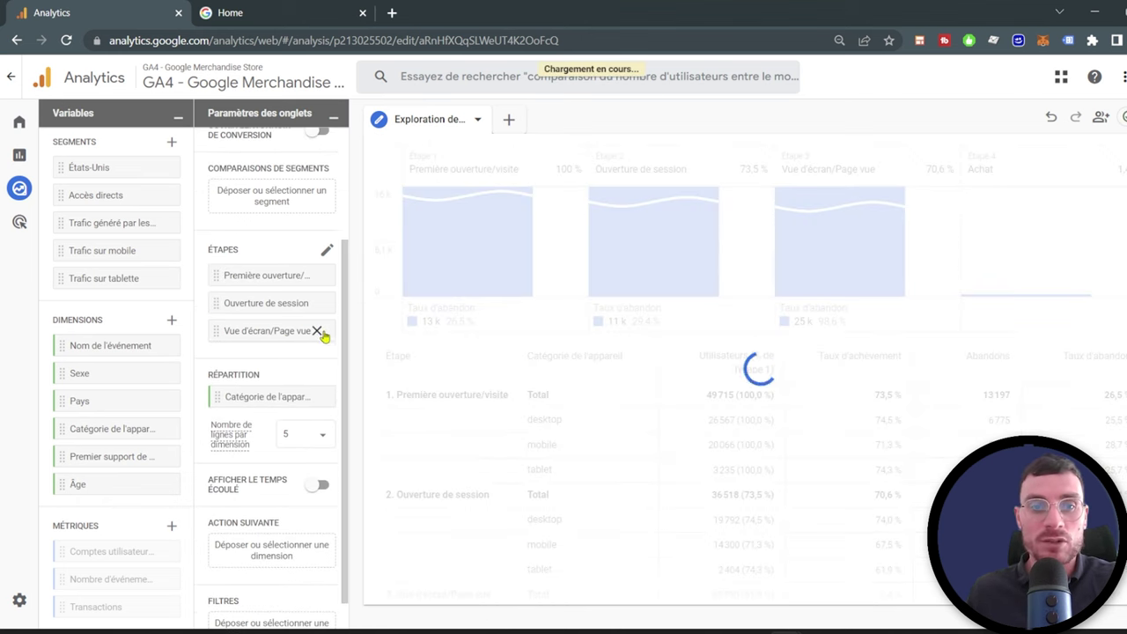
left_click(317, 330)
left_click(317, 303)
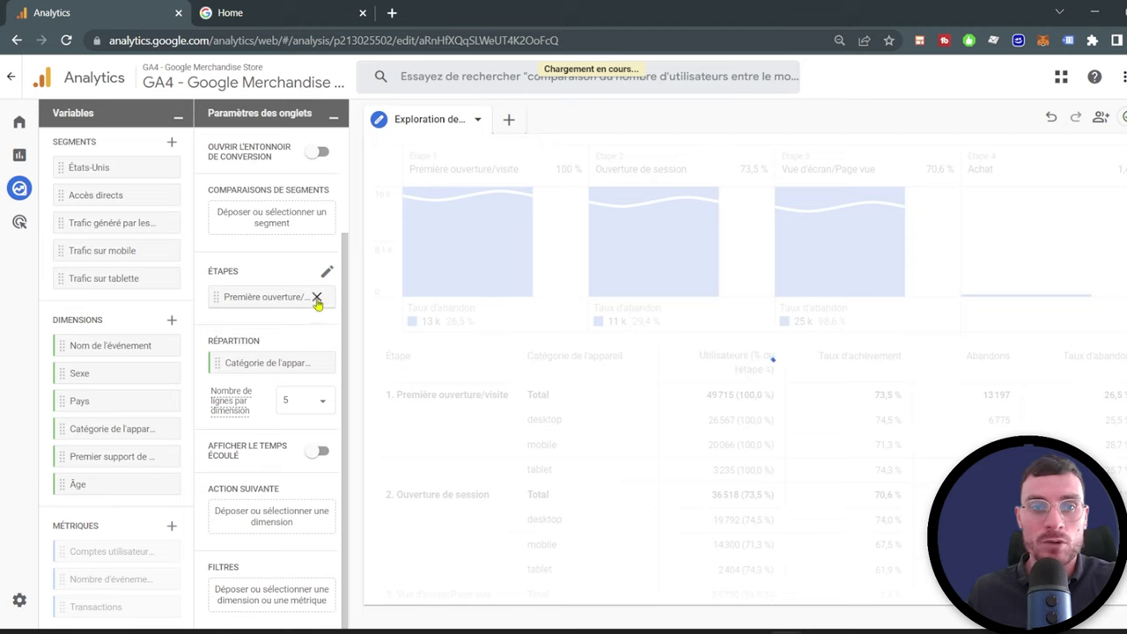
left_click(317, 297)
left_click(317, 362)
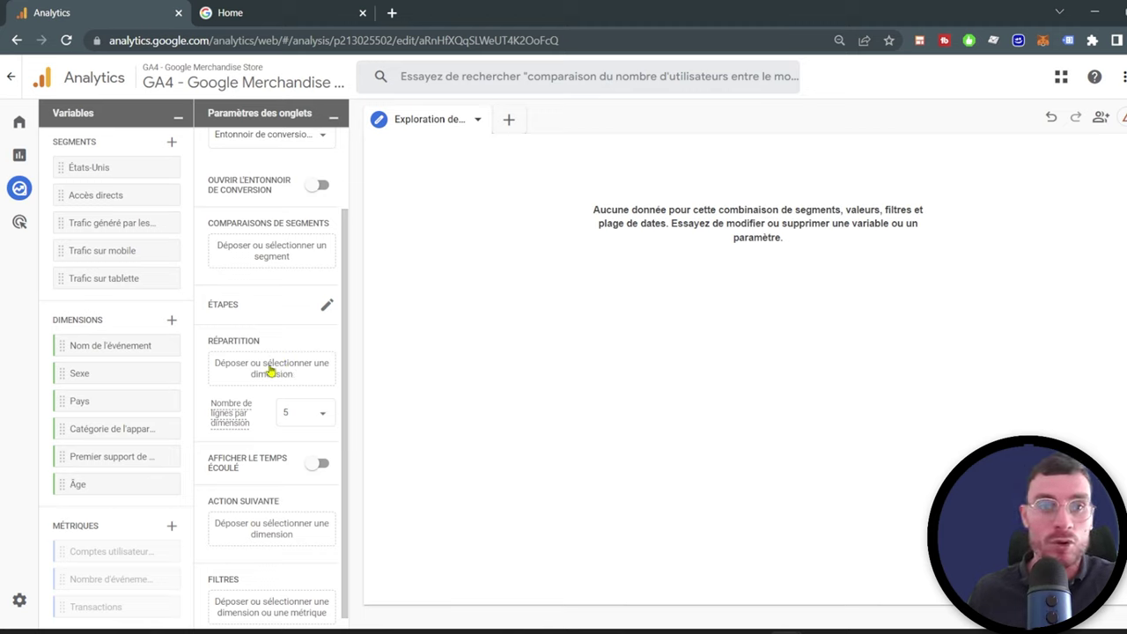
Step: Edit the funnel steps, defining step 1 with the view_item_list event and the name "Vue Page catégorie"
left_click(326, 306)
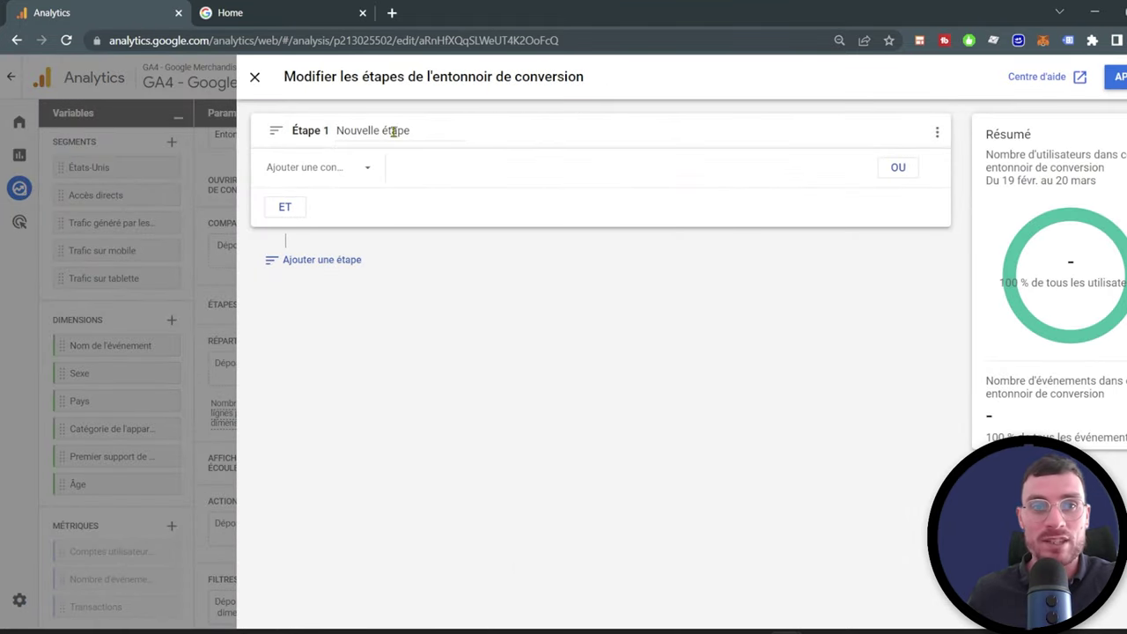
left_click(411, 130)
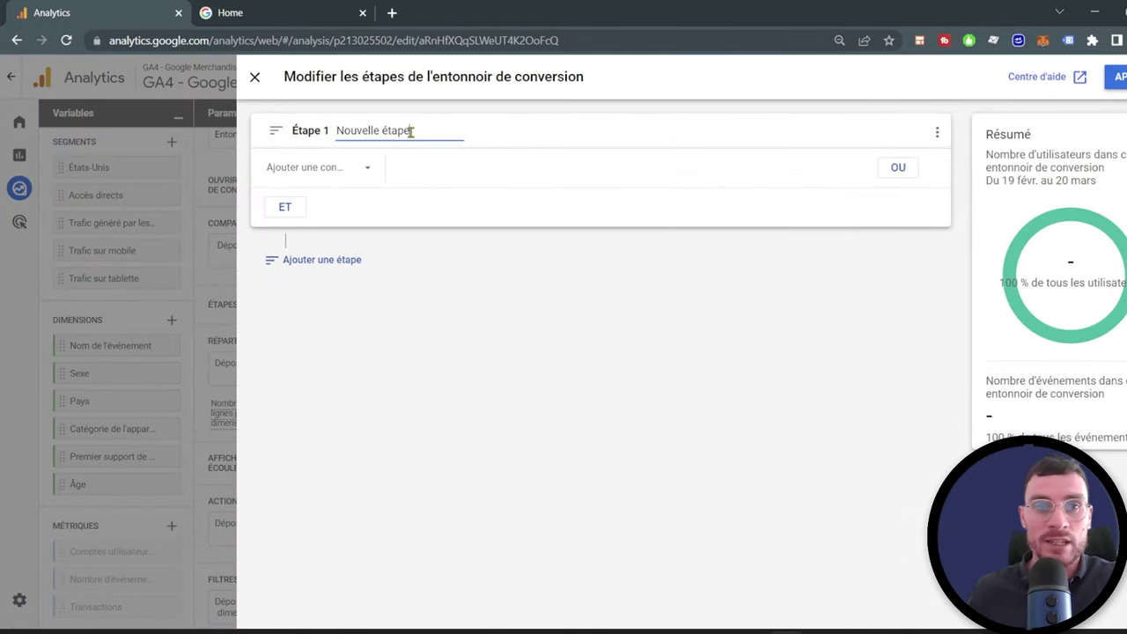
left_click(343, 174)
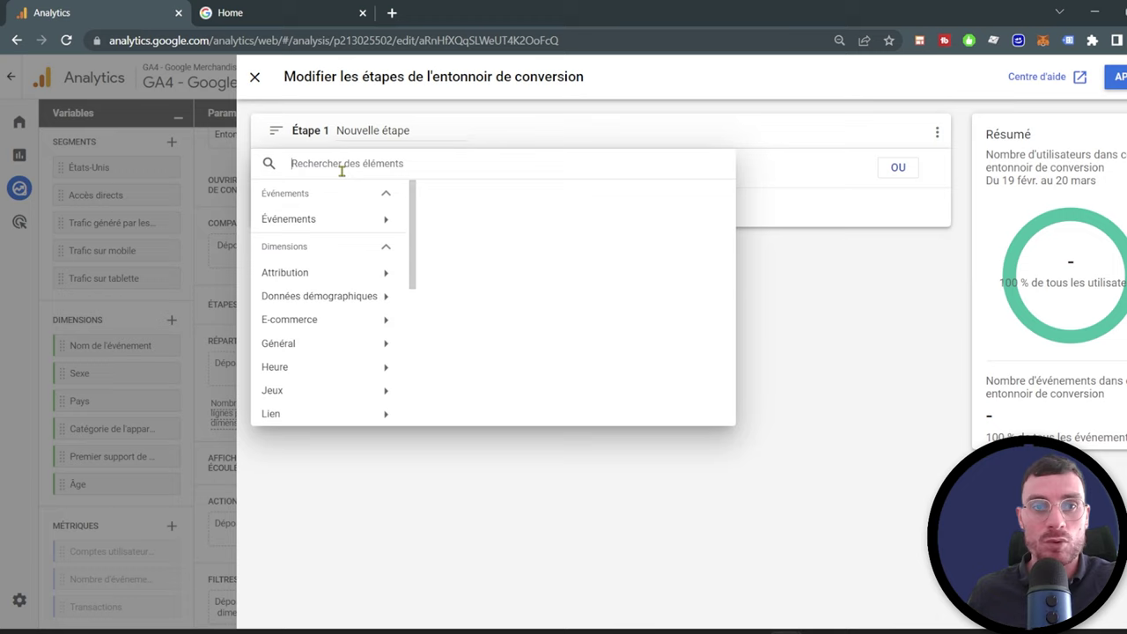
left_click(347, 225)
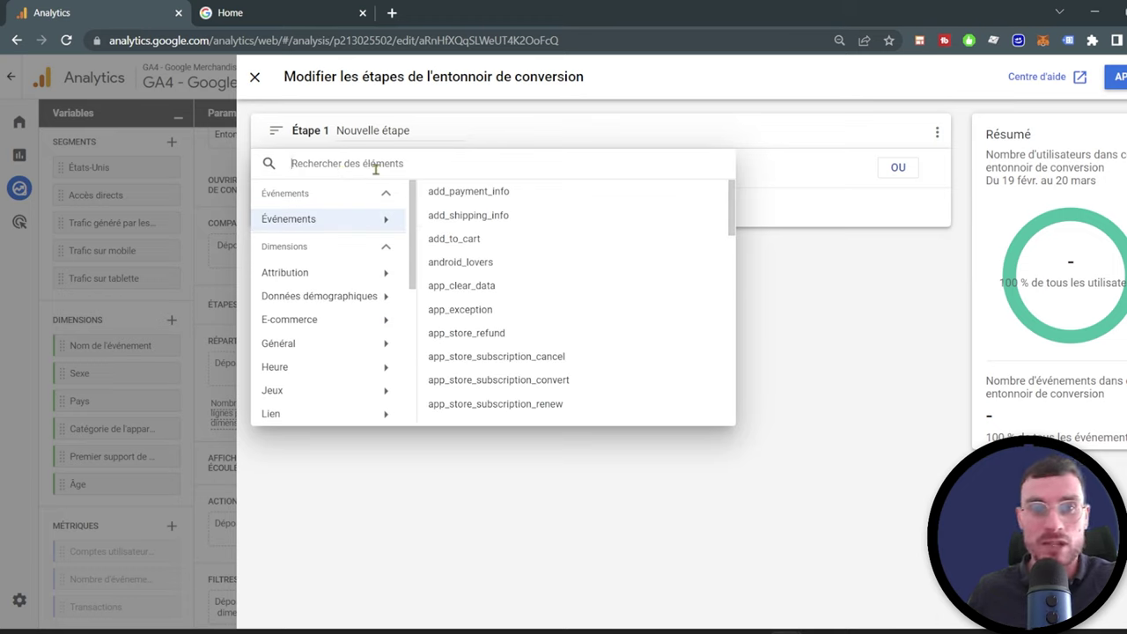
type("list")
left_click(687, 220)
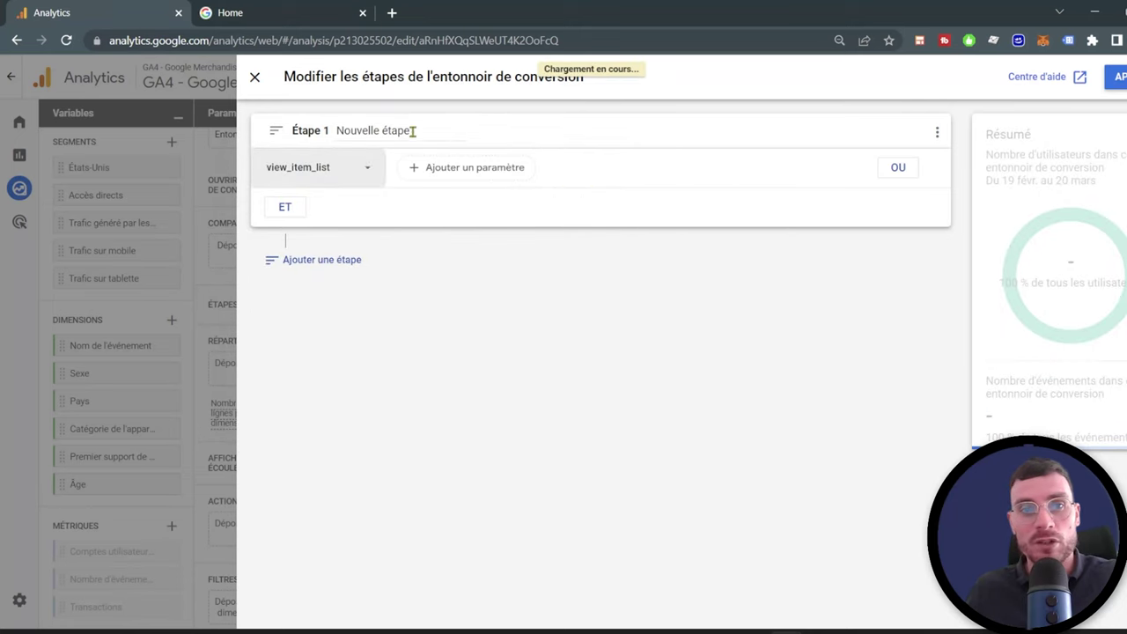
type("Vue Page catégorie")
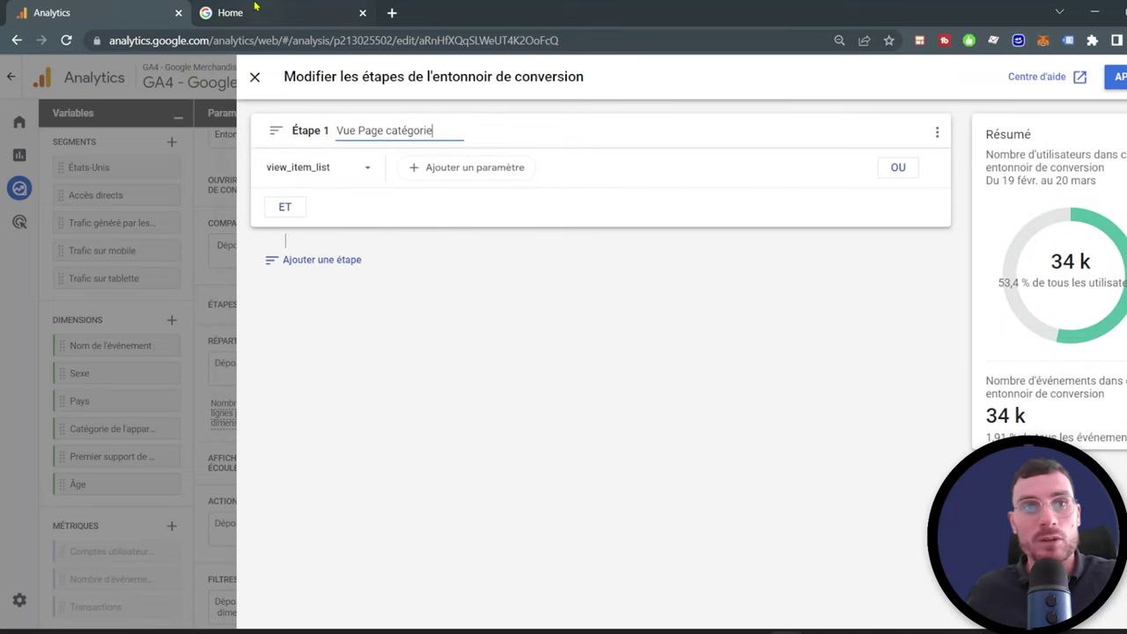
Step: Look at the category menus on the Google Merchandise Store site, and return to the funnel step editor
left_click(231, 12)
mouse_move(251, 145)
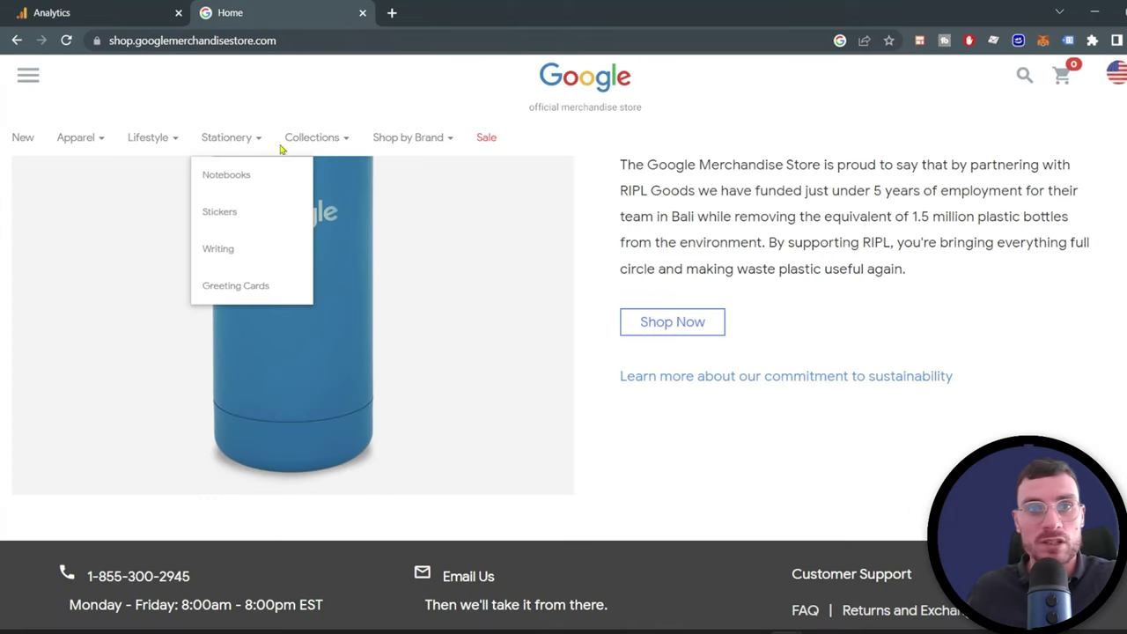
left_click(117, 7)
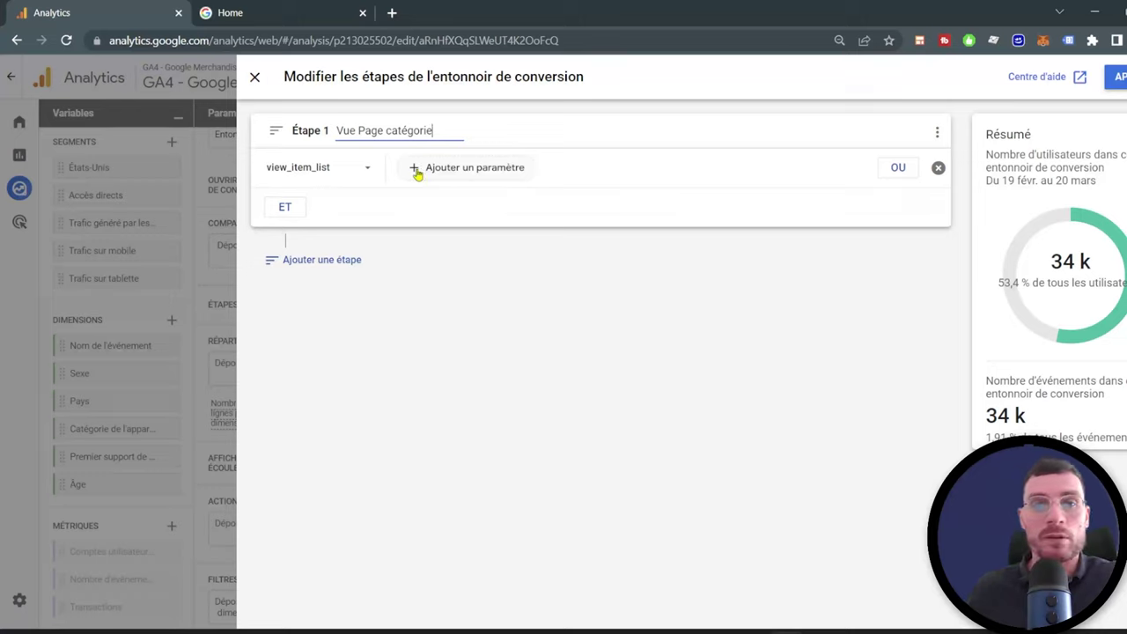
Step: Add a second funnel step with the view_item event and name it "a vu produit"
left_click(323, 260)
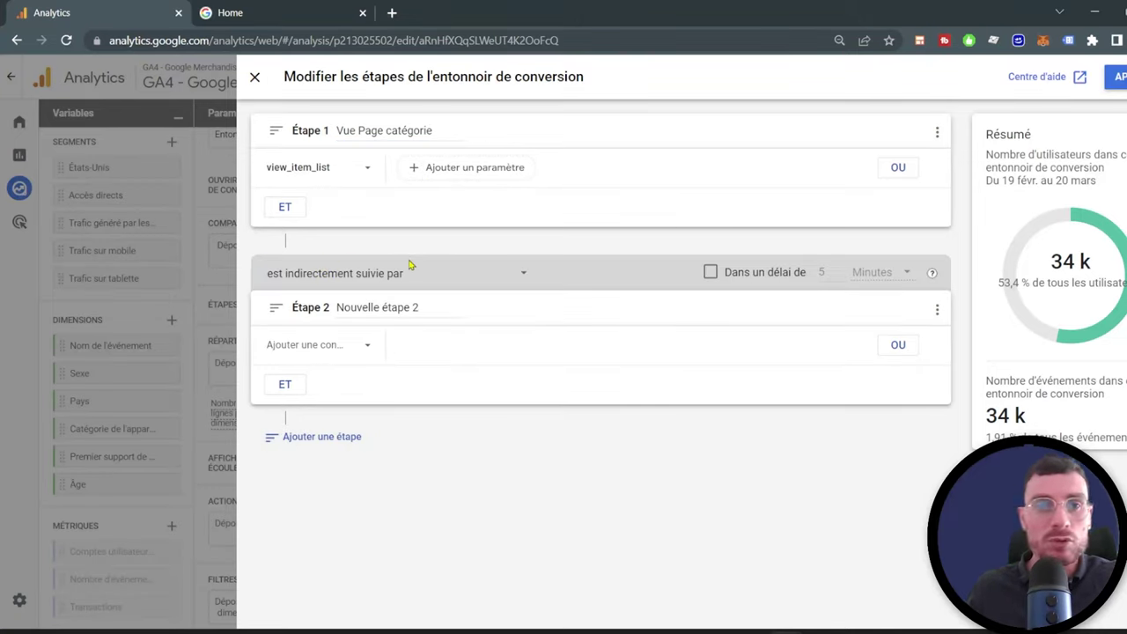
left_click(428, 310)
key("BackSpace")
key("BackSpace")
key("BackSpace")
key("BackSpace")
key("BackSpace")
key("BackSpace")
key("BackSpace")
key("BackSpace")
key("BackSpace")
key("BackSpace")
key("BackSpace")
key("BackSpace")
key("BackSpace")
key("BackSpace")
key("BackSpace")
key("BackSpace")
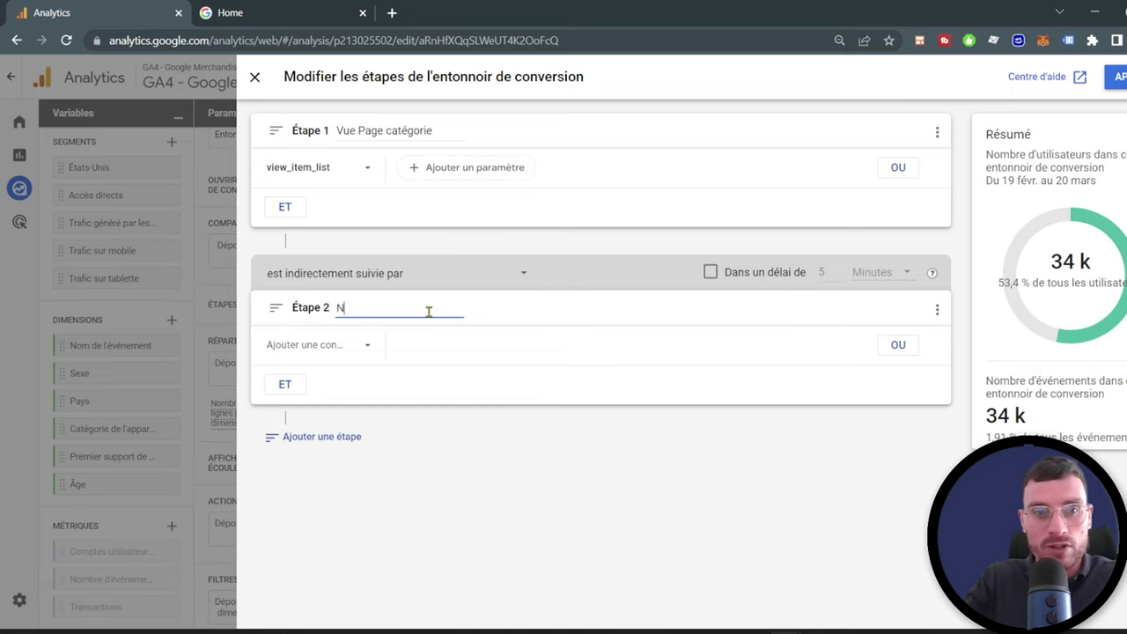
left_click(352, 343)
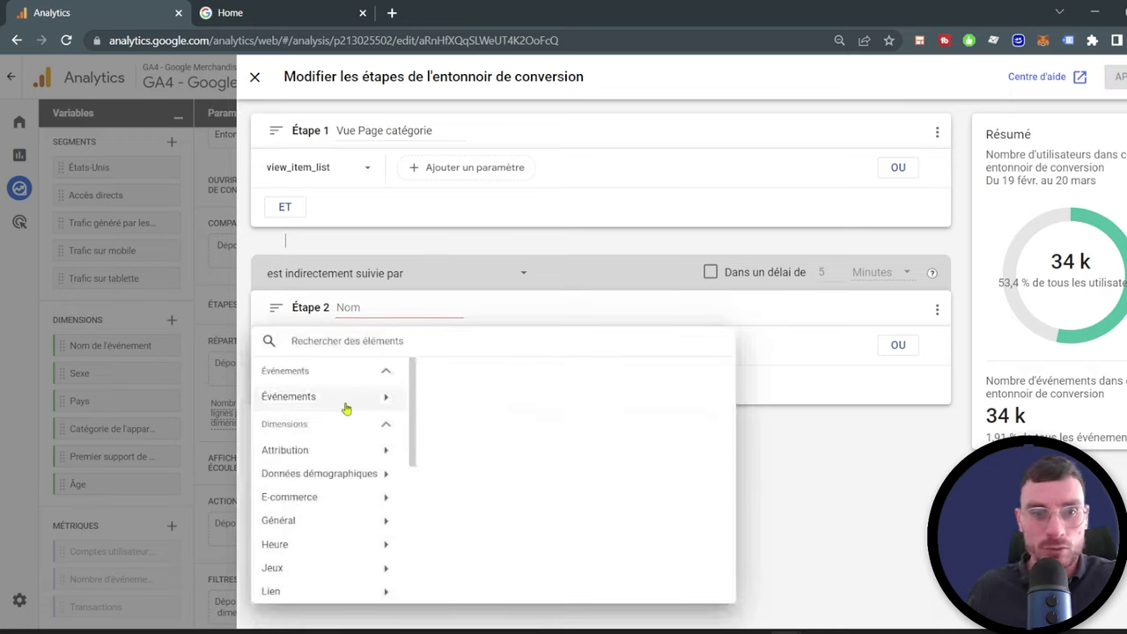
mouse_move(364, 405)
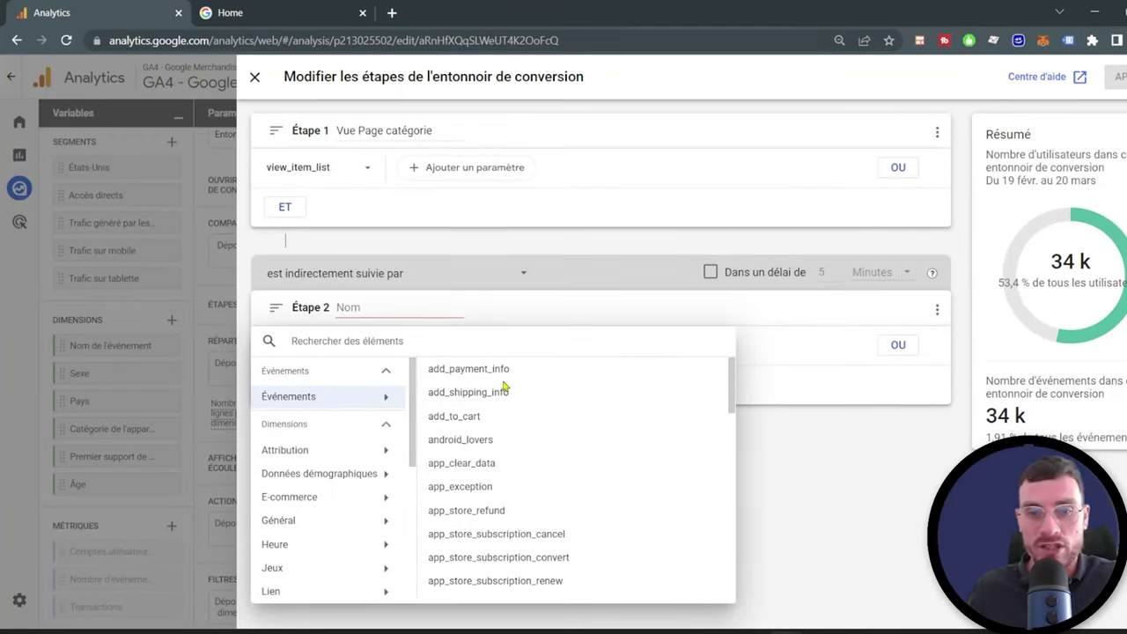
scroll(528, 415, "down", 1)
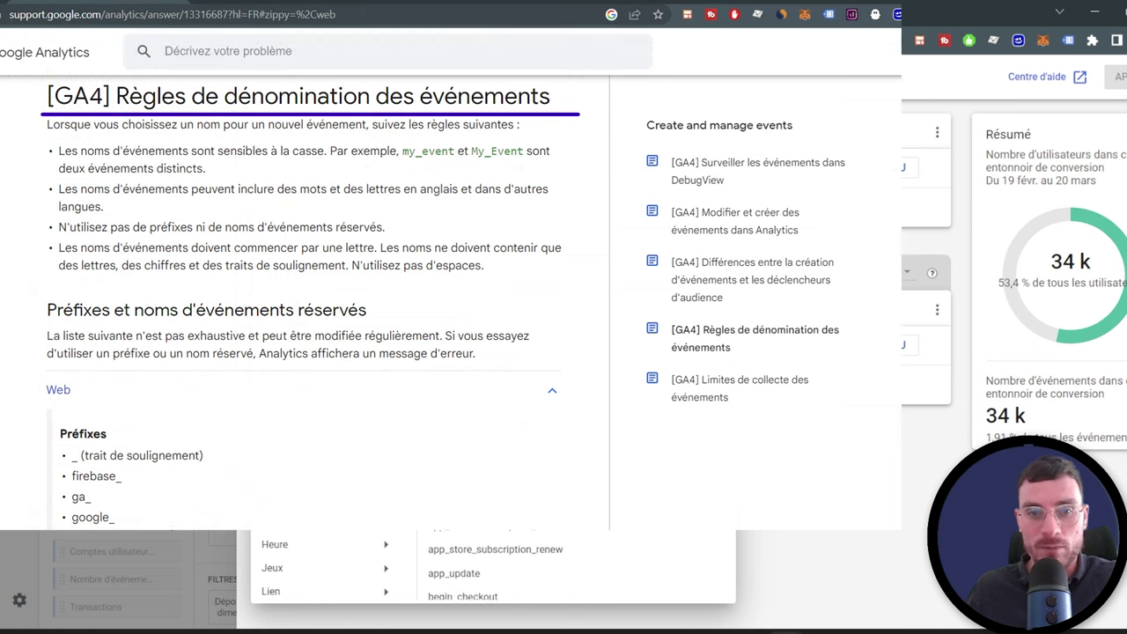
scroll(489, 568, "down", 3)
scroll(489, 568, "down", 3)
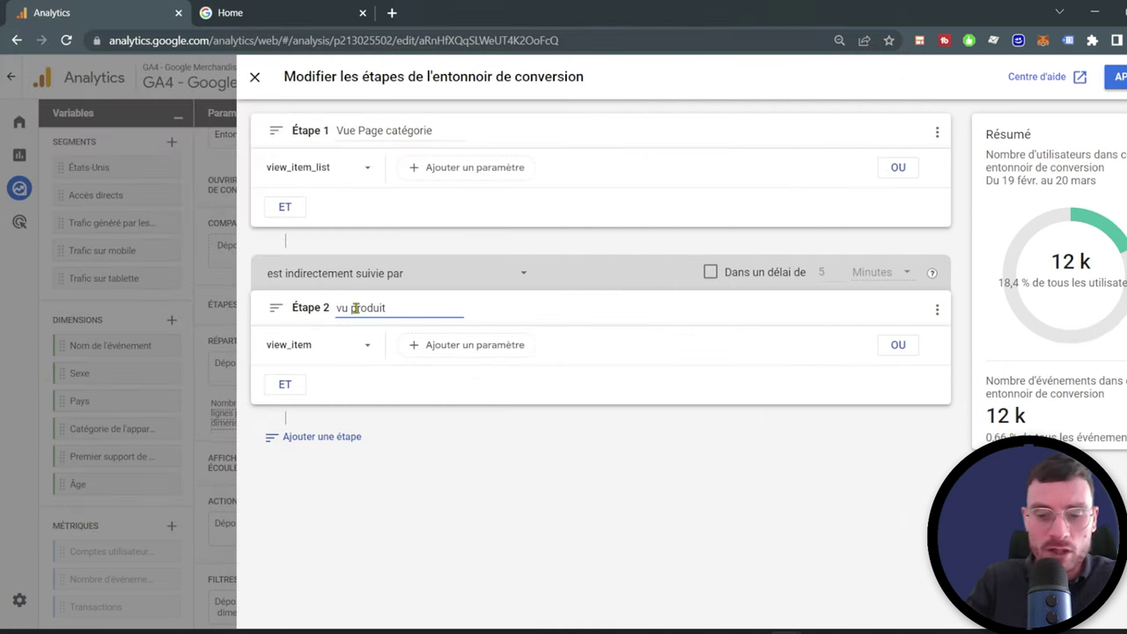
type("a")
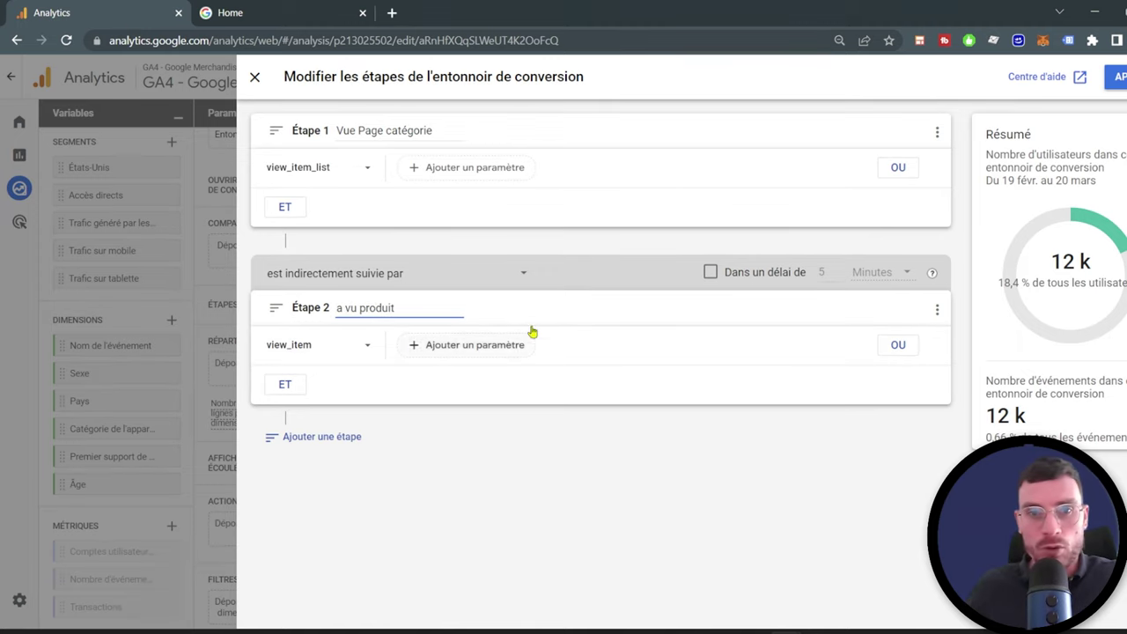
Step: Rename funnel step 1 as "a vu Page catégorie" and add a third, empty step
double_click(335, 130)
type("a vu")
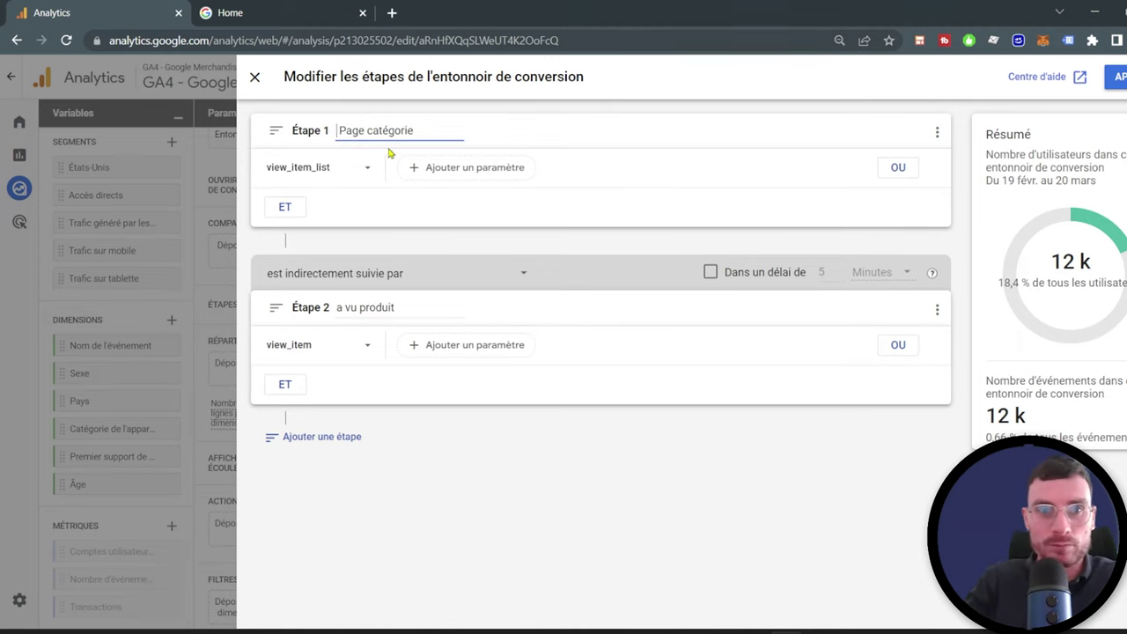
left_click(321, 435)
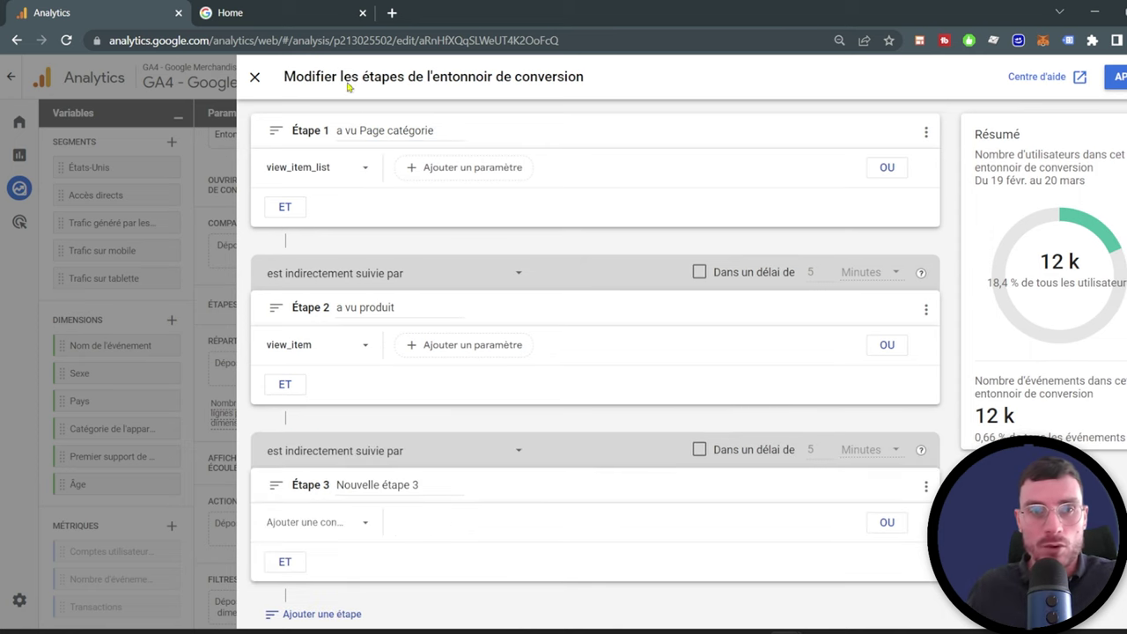
Step: Switch to the Google Merchandise Store site and view the Google Bike Puzzle product page from the Google Bike collection
left_click(280, 16)
mouse_move(317, 152)
left_click(319, 175)
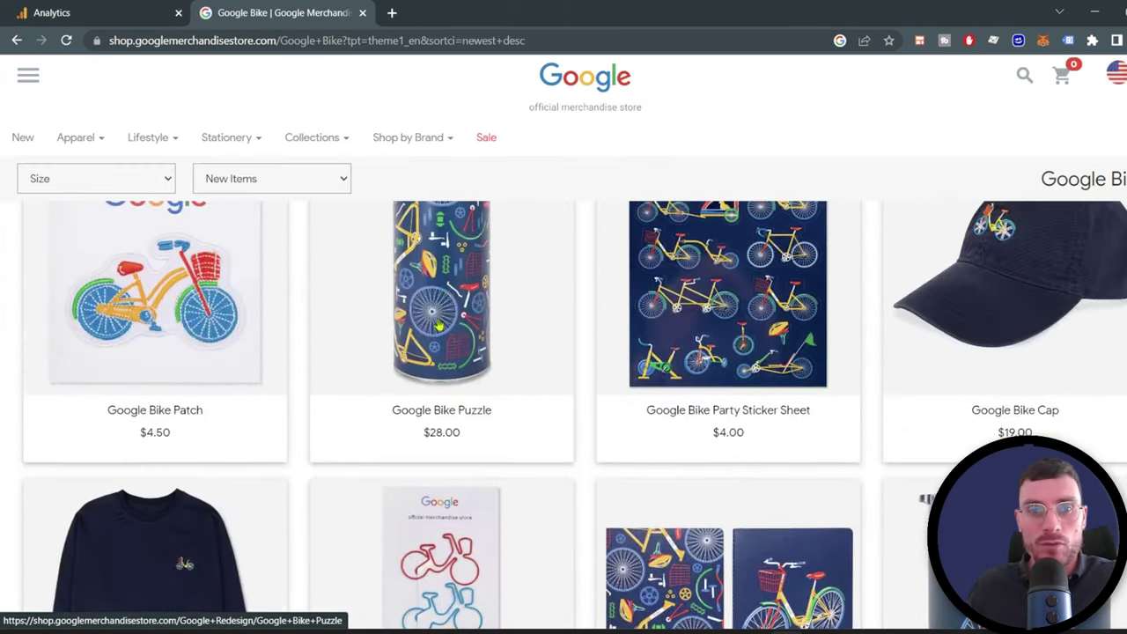
left_click(439, 326)
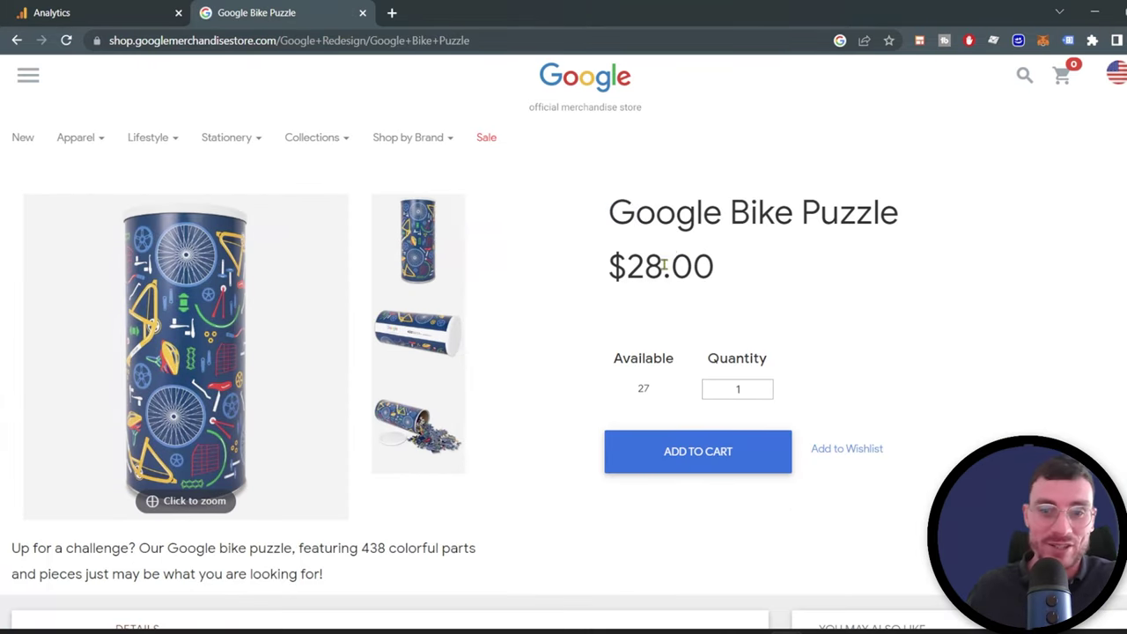
Step: Return to the funnel step editor, assign the add_to_cart event to step 3 and name it "a ajouté au panier"
scroll(664, 266, "down", 1)
left_click(717, 391)
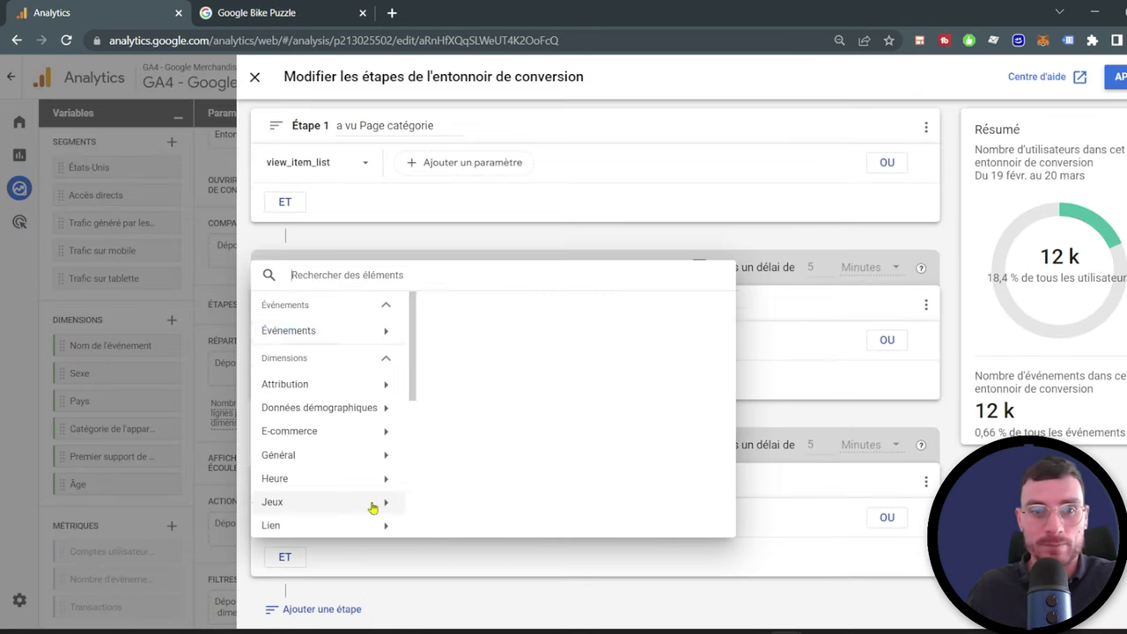
left_click(303, 520)
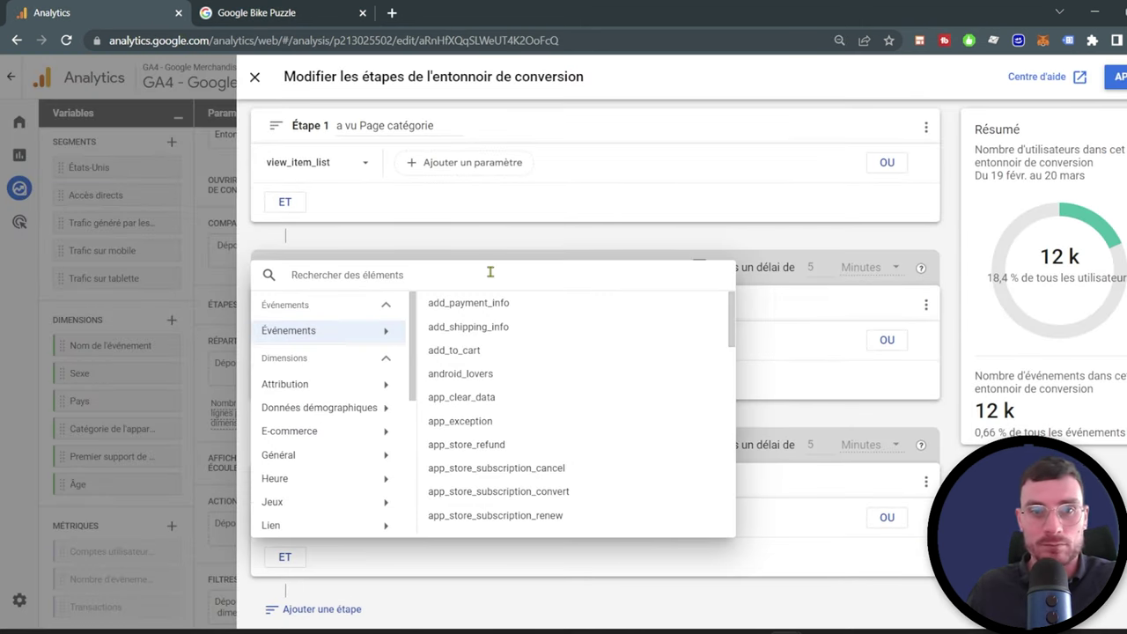
type("add")
left_click(449, 380)
type("a ajouté au panier")
Step: Add a fourth funnel step named "a commencé le checkout" with the begin_checkout event
left_click(339, 609)
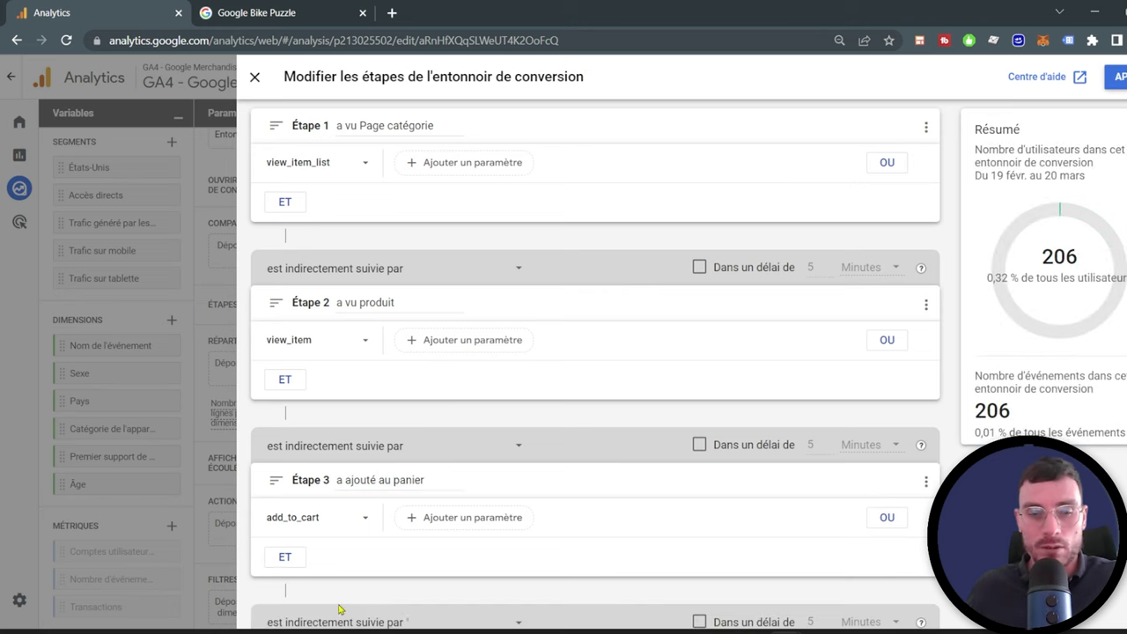
left_click(442, 504)
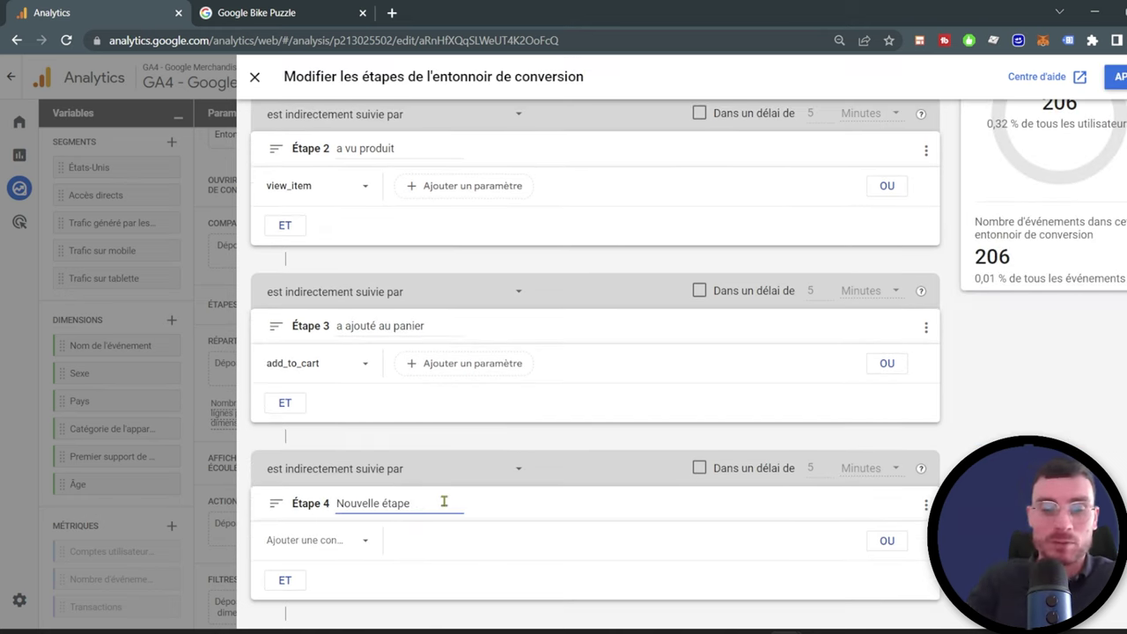
key("BackSpace")
key("BackSpace")
key("BackSpace")
key("BackSpace")
key("BackSpace")
key("BackSpace")
key("BackSpace")
key("BackSpace")
key("BackSpace")
key("BackSpace")
key("BackSpace")
key("BackSpace")
key("BackSpace")
key("BackSpace")
type("a comm")
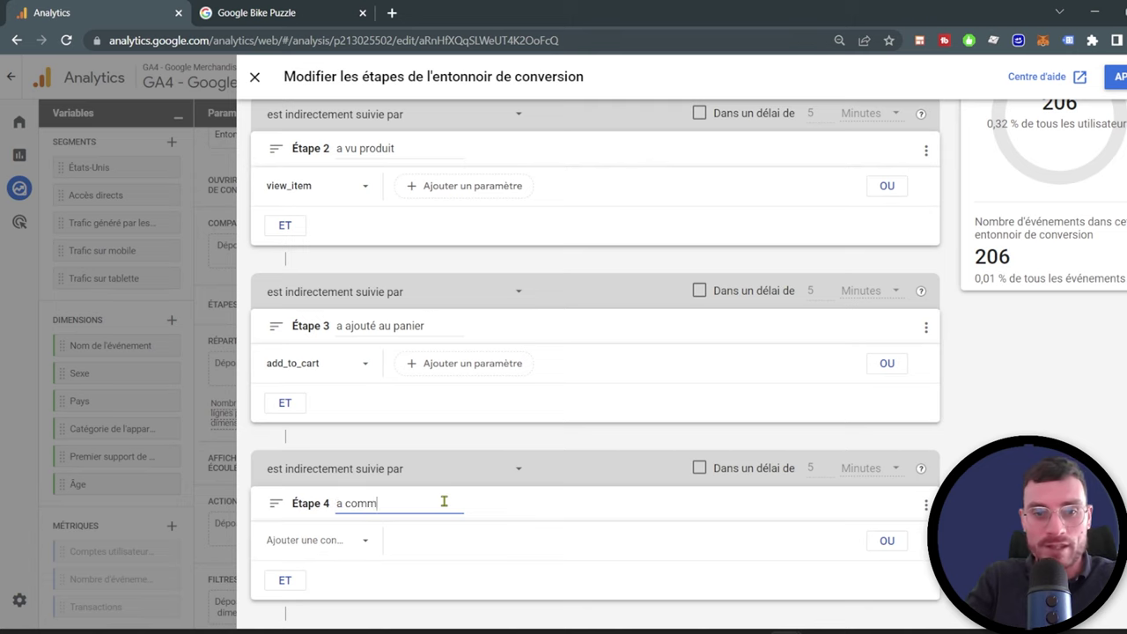
type("encé le checkout")
left_click(317, 540)
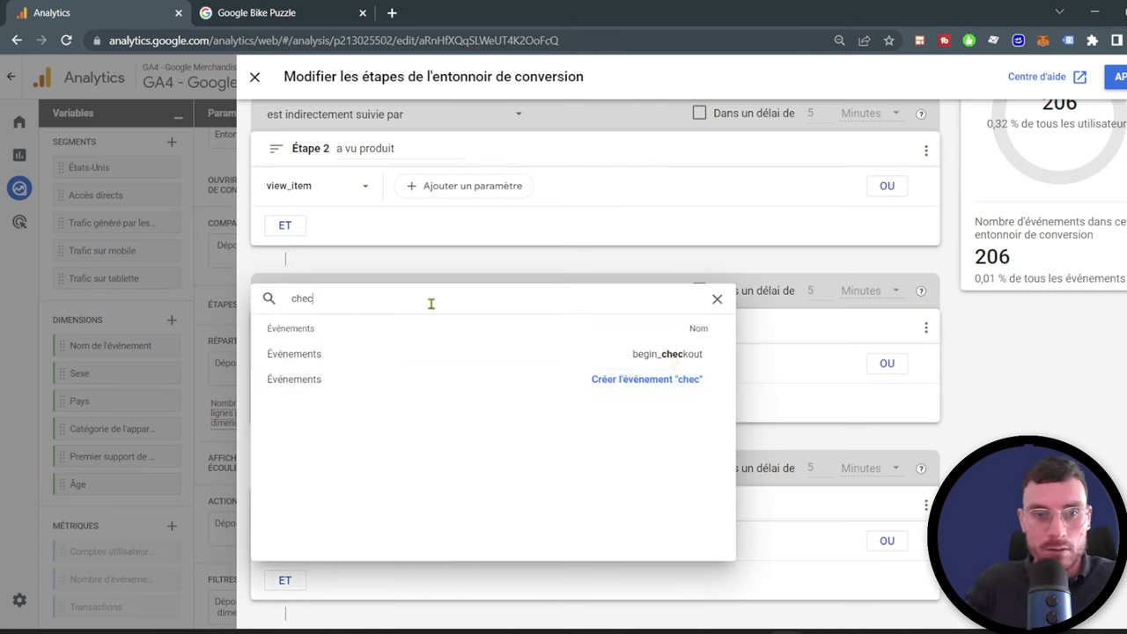
type("chec")
left_click(670, 354)
Step: Add a fifth funnel step with the purchase event and name it "a acheté"
left_click(322, 609)
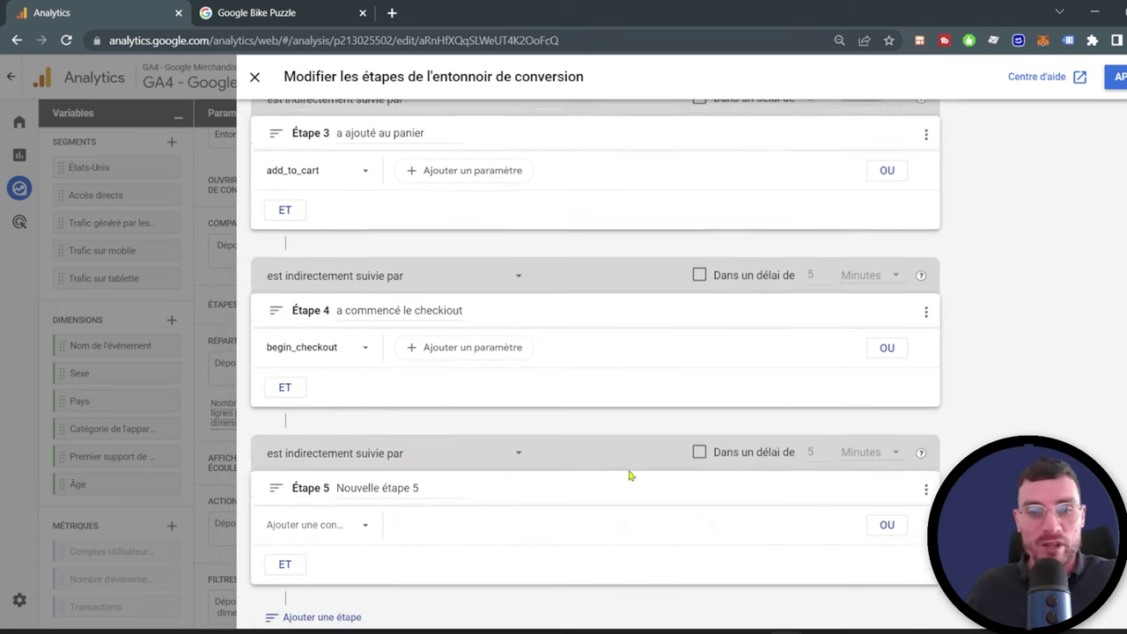
left_click(397, 481)
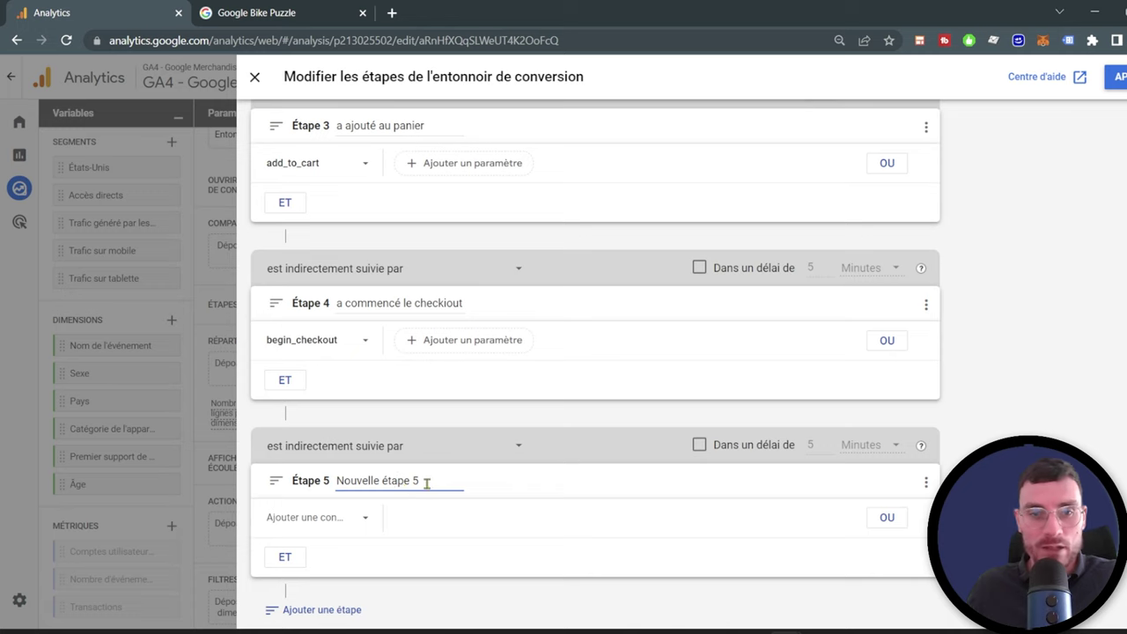
left_click(316, 517)
left_click(376, 336)
scroll(563, 344, "down", 10)
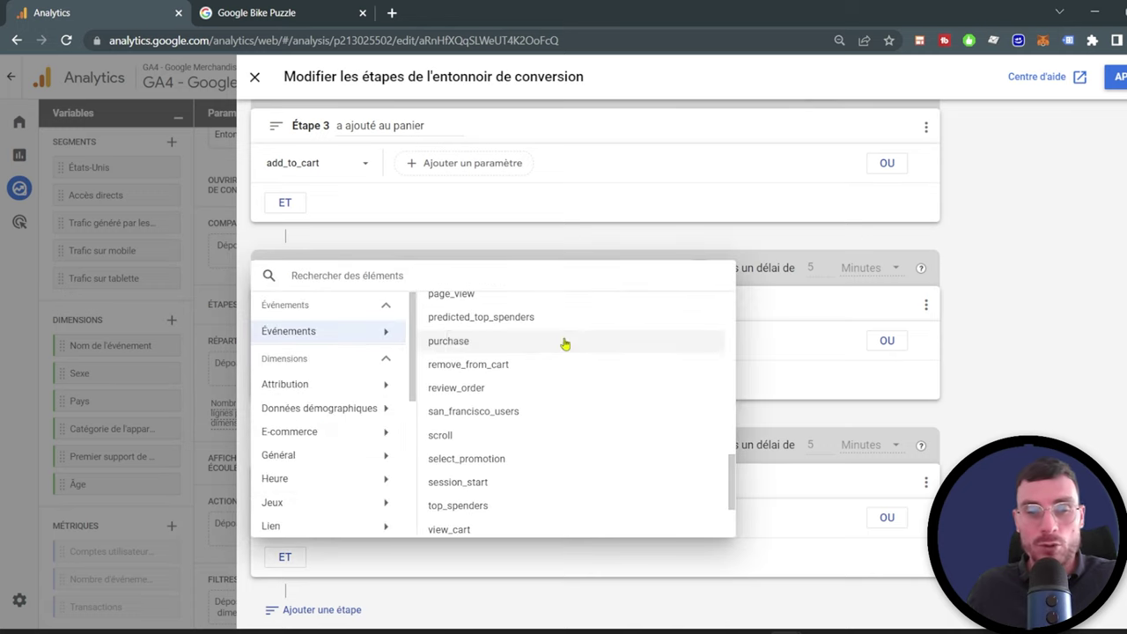
left_click(564, 344)
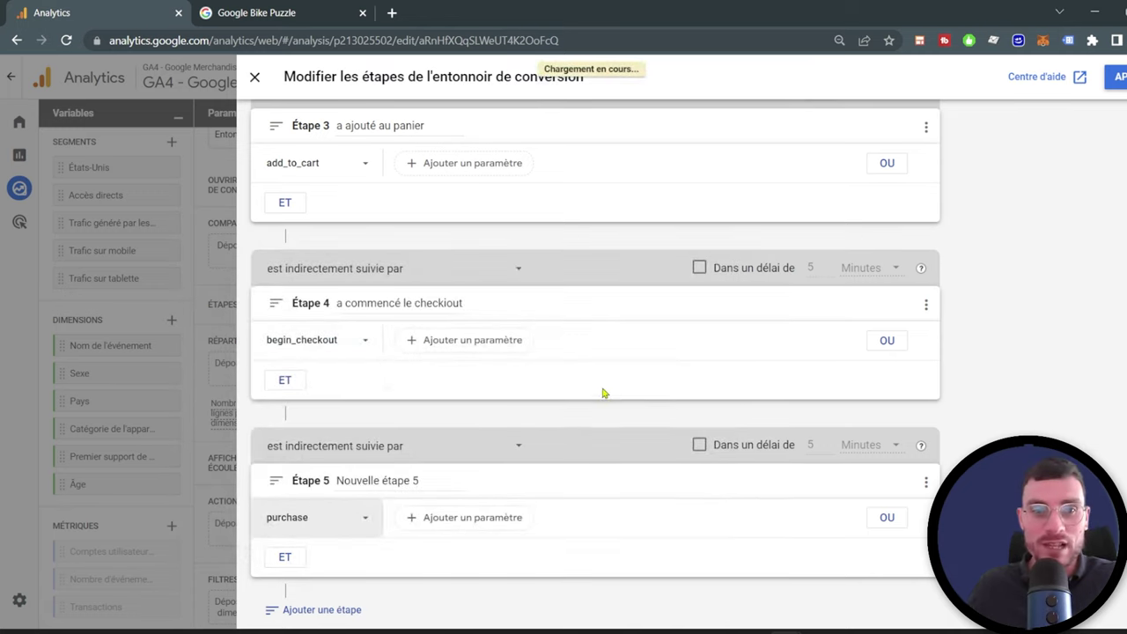
left_click(430, 480)
key("BackSpace")
key("BackSpace")
key("BackSpace")
key("BackSpace")
key("BackSpace")
key("BackSpace")
key("BackSpace")
key("BackSpace")
key("BackSpace")
key("BackSpace")
key("BackSpace")
key("BackSpace")
key("BackSpace")
key("BackSpace")
key("BackSpace")
key("BackSpace")
type("a acheté")
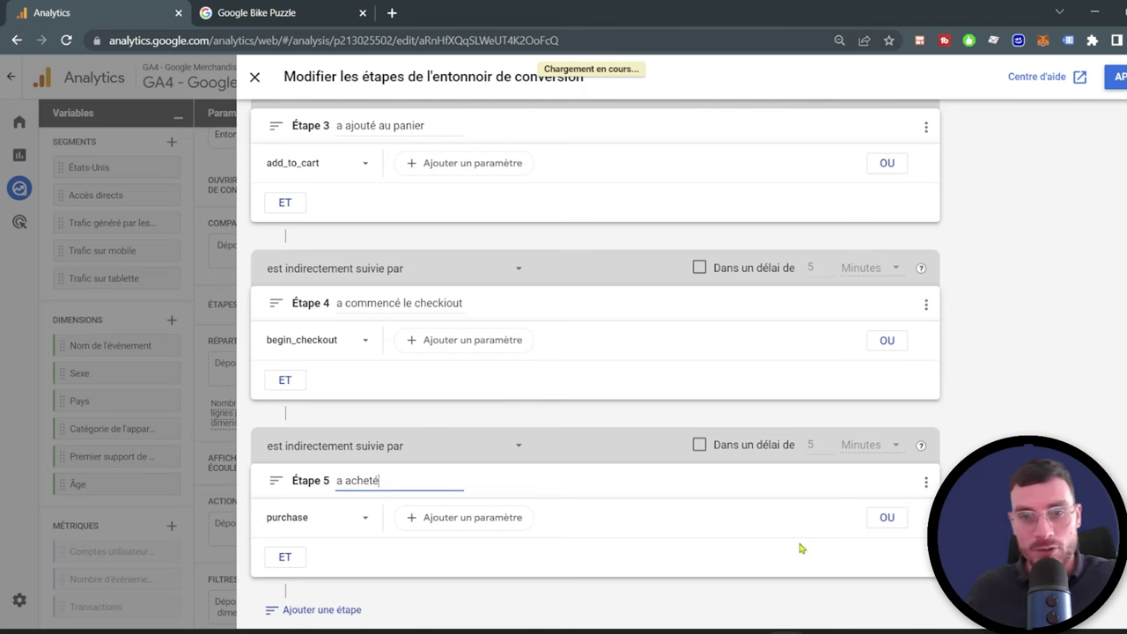
Step: Try a 5-minute limit between funnel steps 1 and 2, and apply the five funnel steps to the exploration
scroll(802, 549, "up", 4)
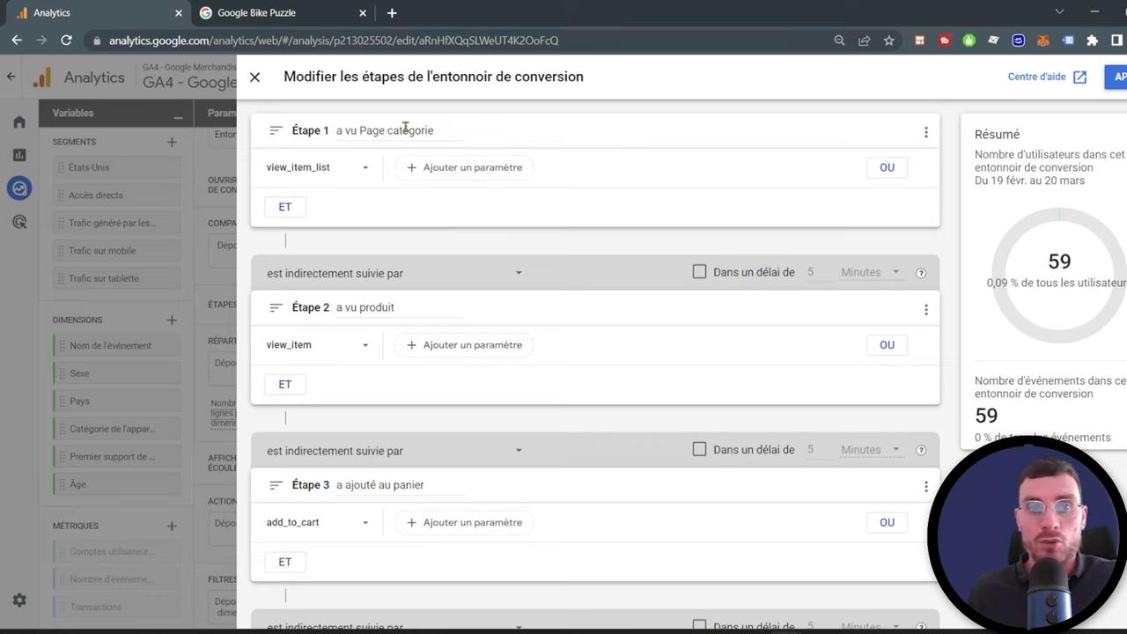
left_click(700, 272)
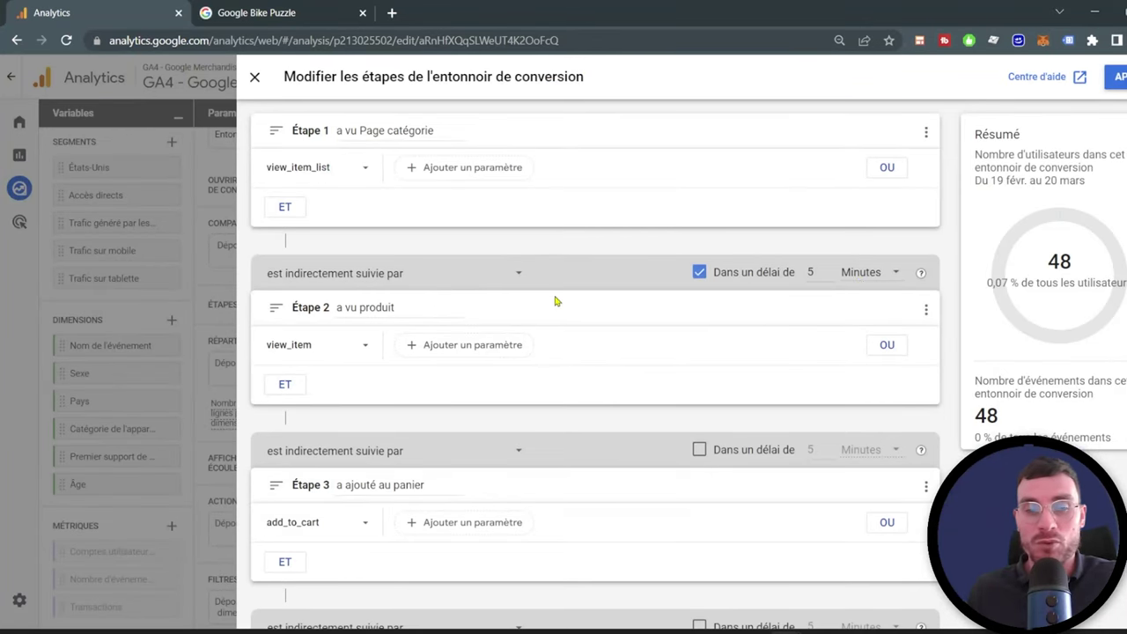
scroll(555, 302, "down", 3)
left_click(1115, 77)
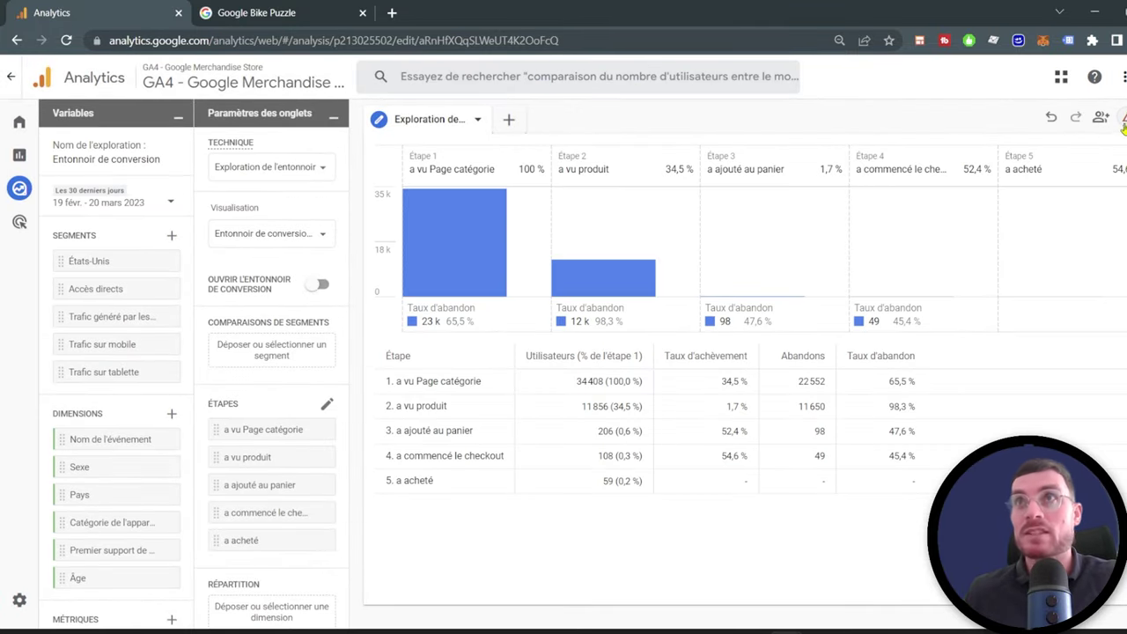
Step: Set the browser zoom to 100% and check the exploration's data quality notice on sampling and thresholds
left_click(1116, 40)
left_click(1120, 186)
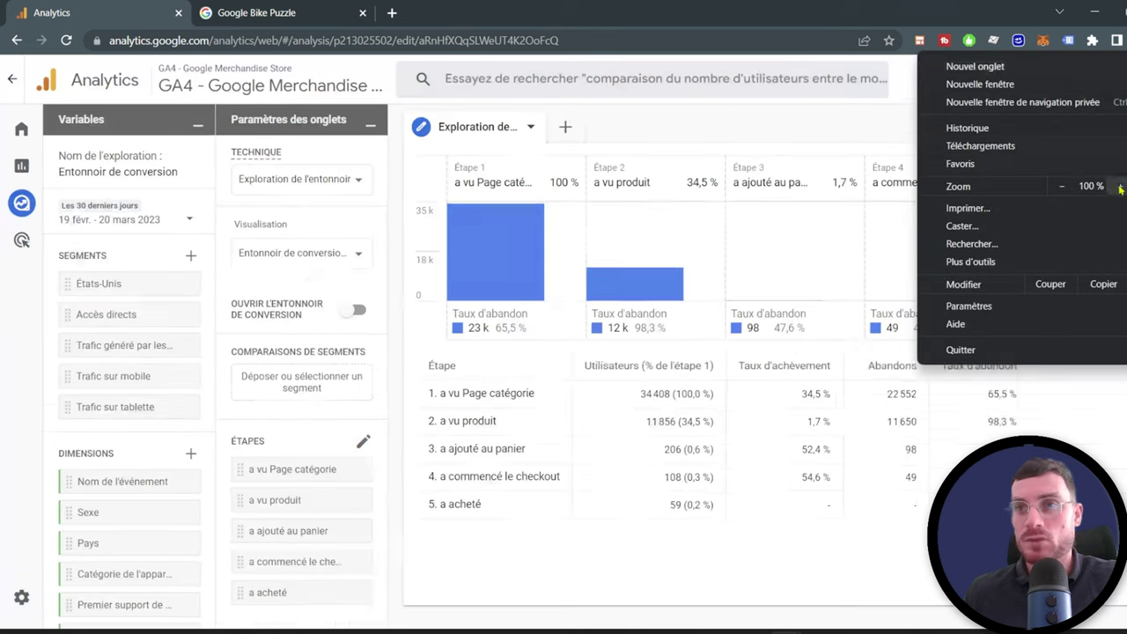
key("Escape")
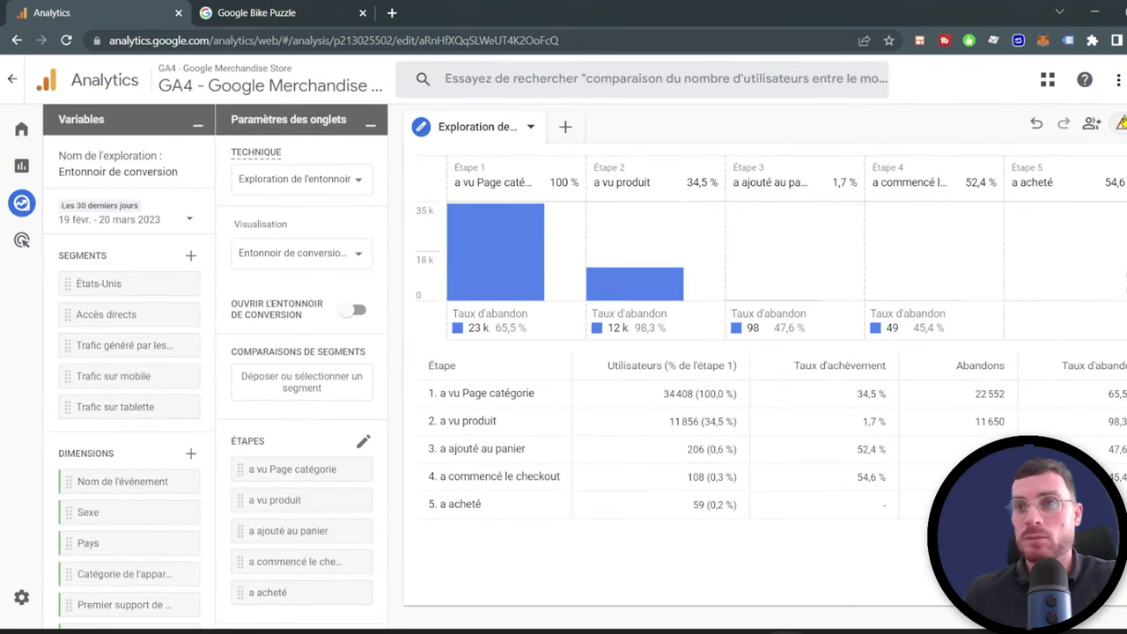
mouse_move(1120, 125)
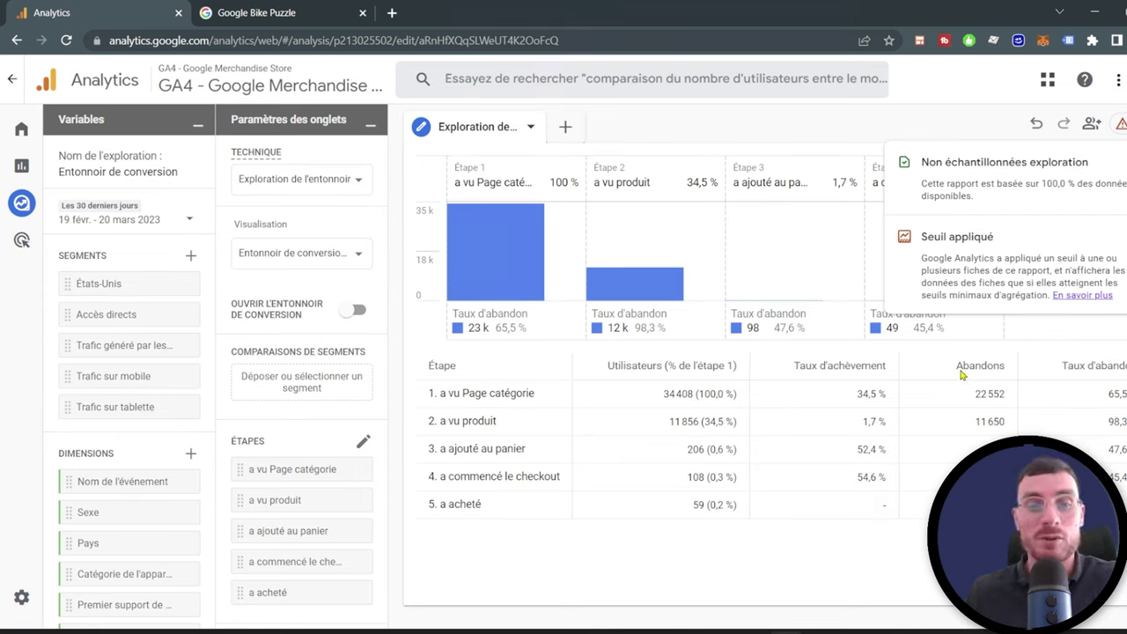
Step: Enlarge the page and examine the drop-off from the category page and product steps in the funnel chart
key("ctrl+plus")
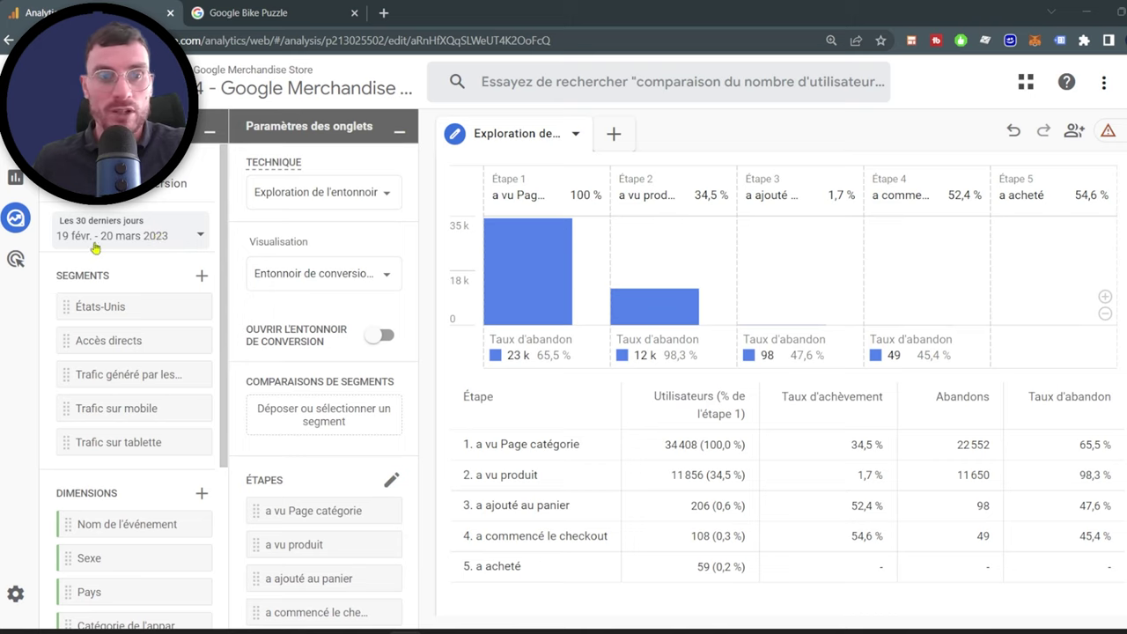
mouse_move(564, 273)
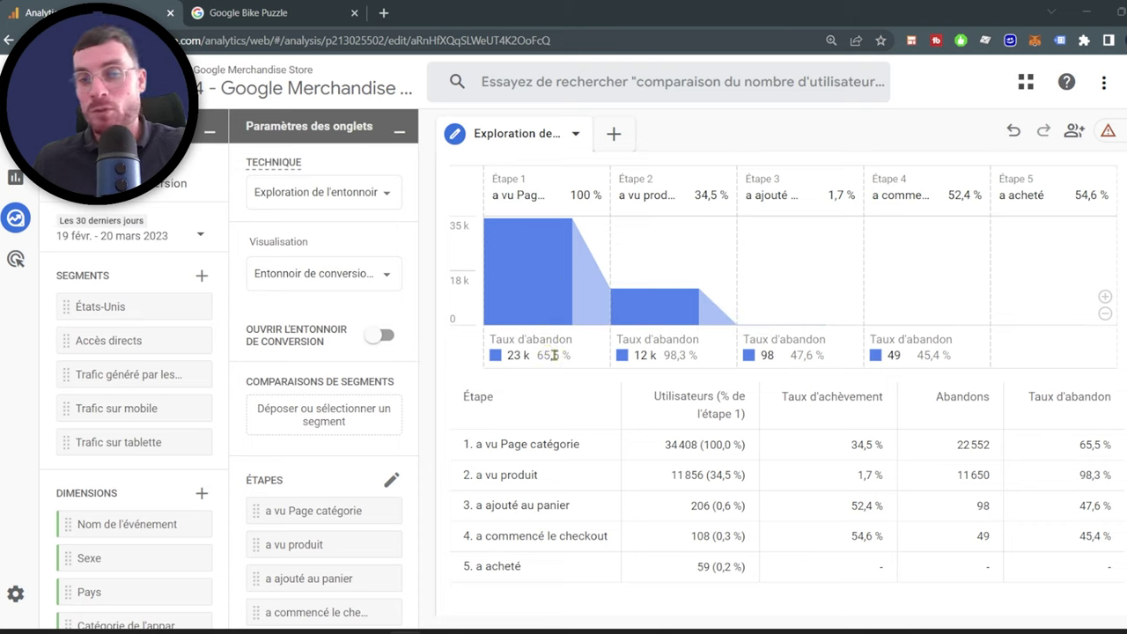
mouse_move(654, 306)
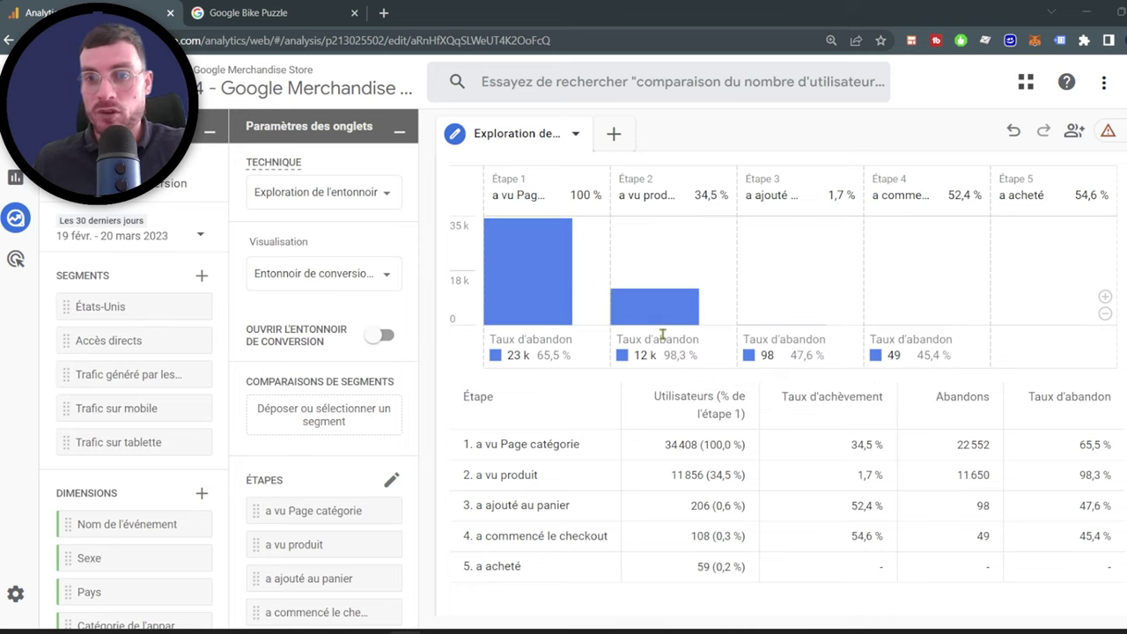
mouse_move(690, 315)
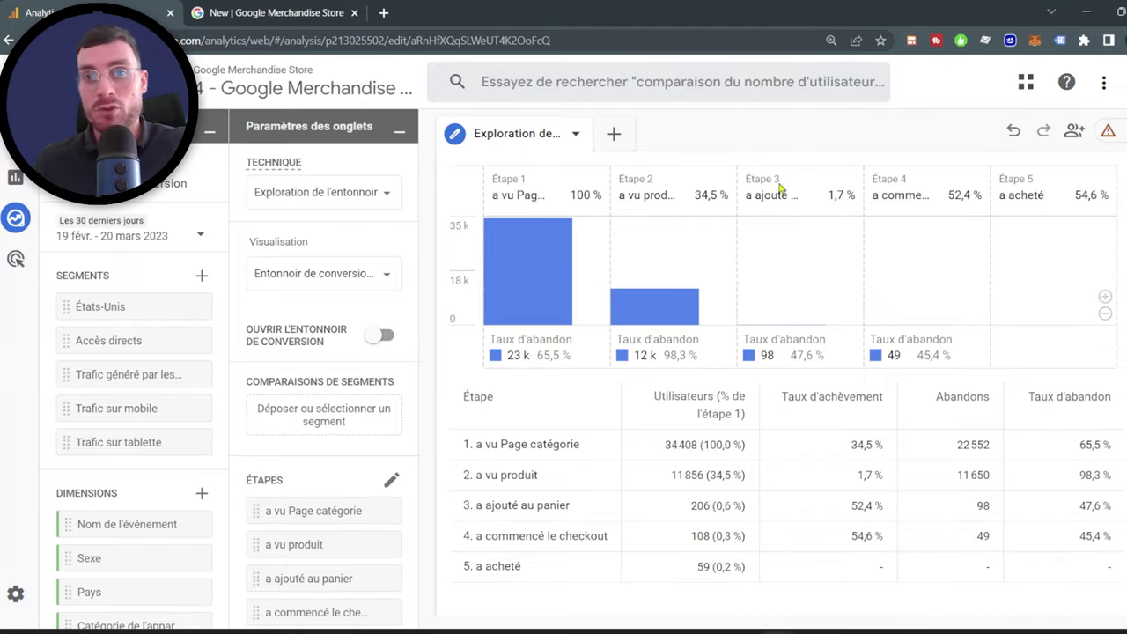
Step: Switch to the Google Merchandise Store site, view the Emoji Classics Sticker Sheet product page, and return to the exploration
key("ctrl+Tab")
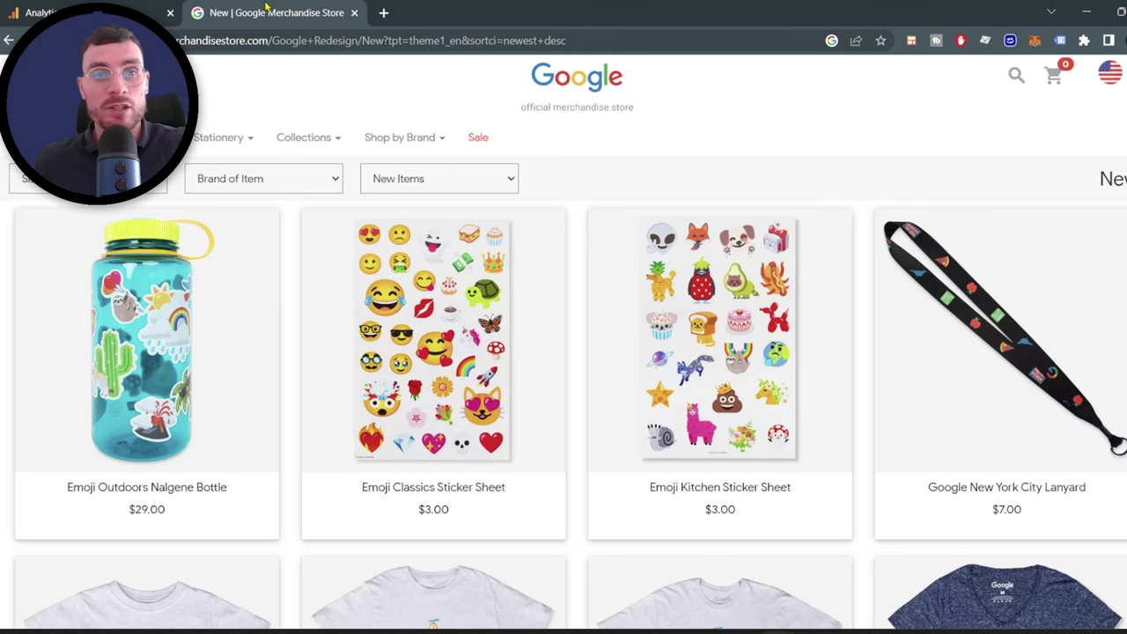
left_click(474, 496)
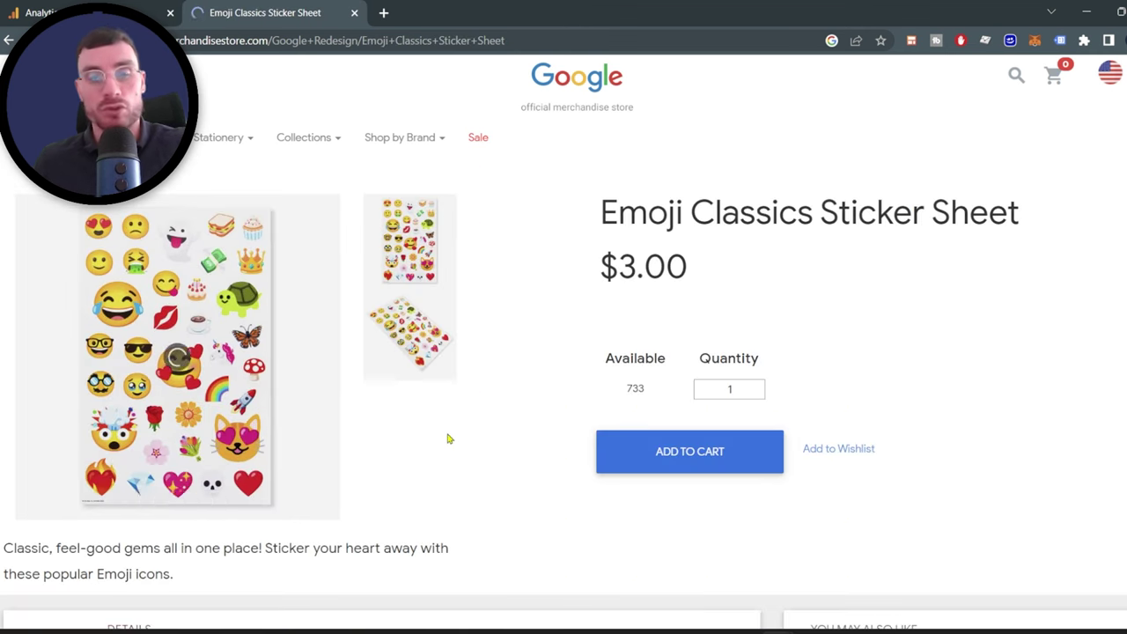
left_click(686, 462)
left_click(119, 11)
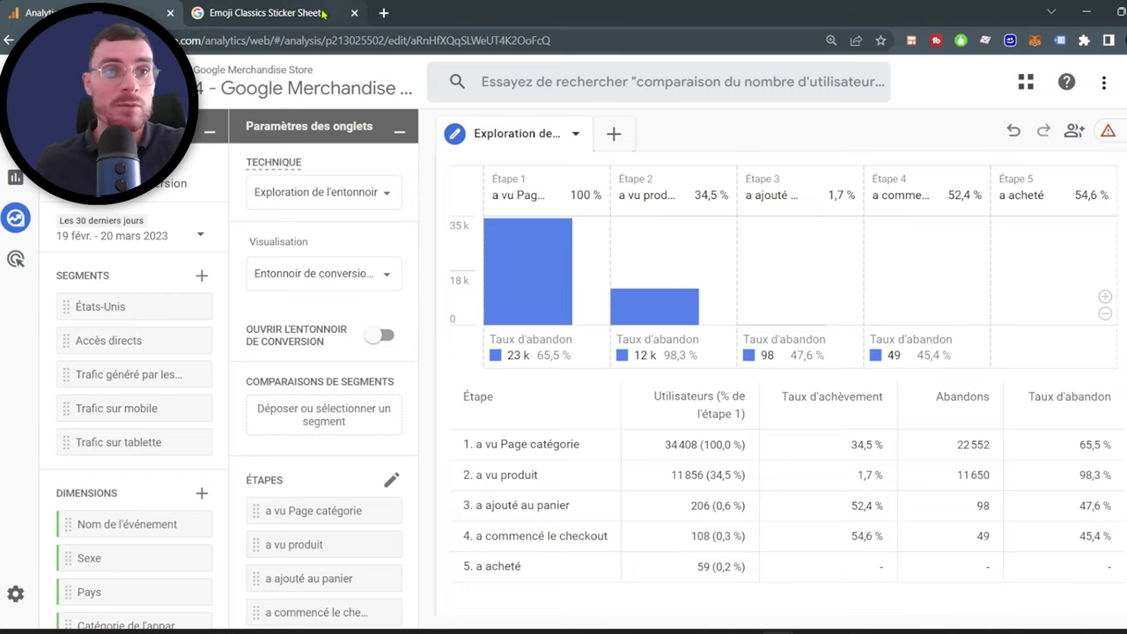
left_click(269, 11)
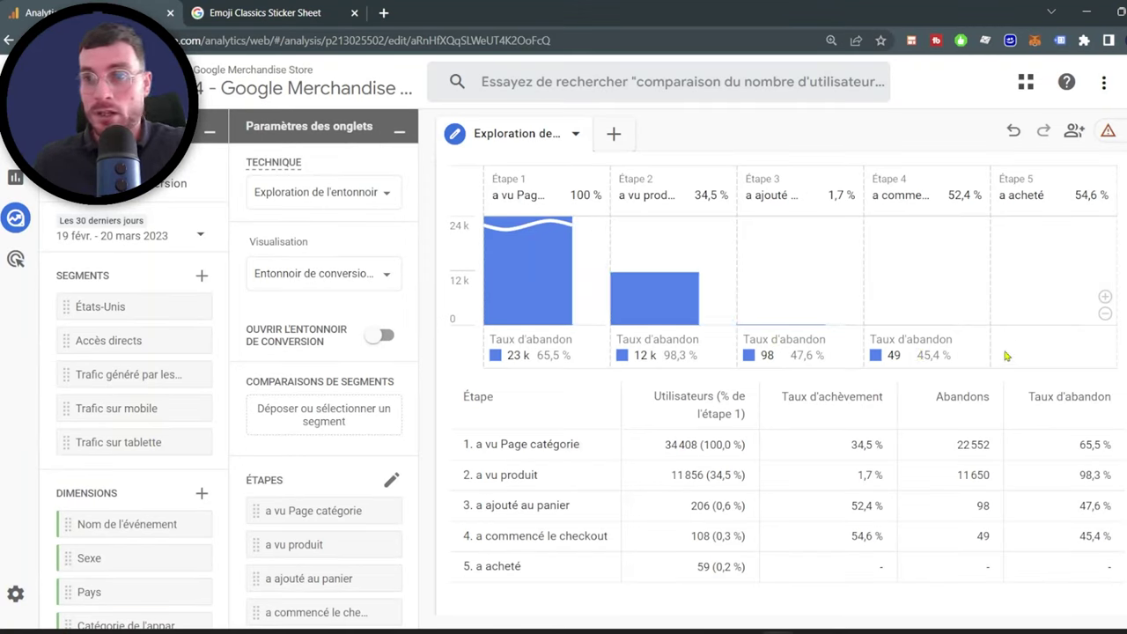
Step: Magnify the vertical scale of the funnel chart to compare the bars of the last three steps
mouse_move(550, 235)
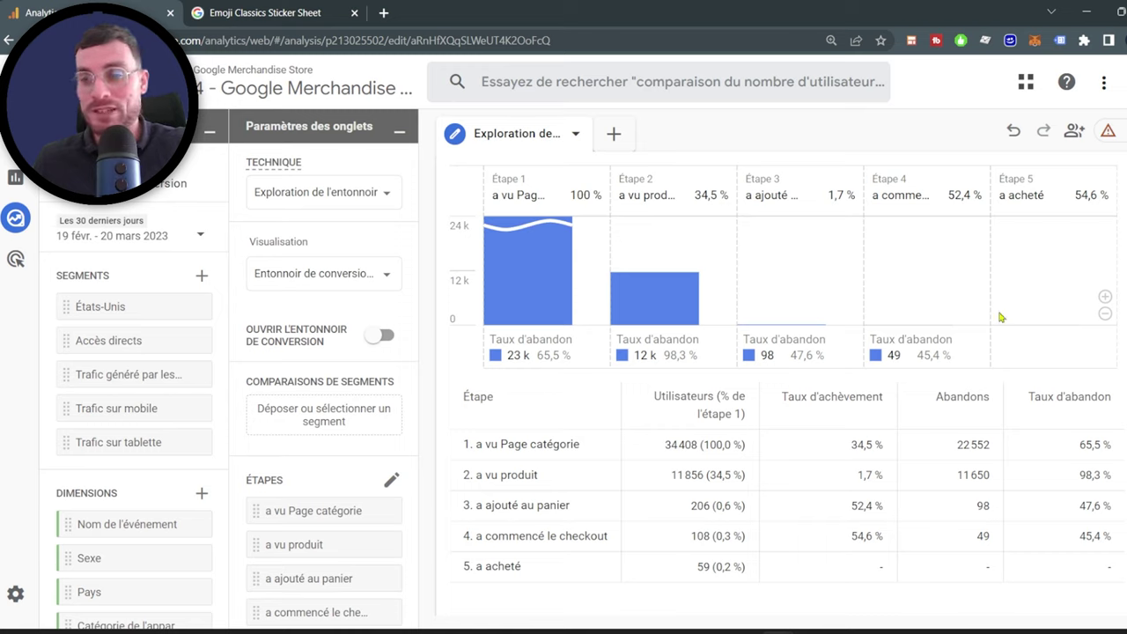
left_click(1105, 298)
left_click(1106, 298)
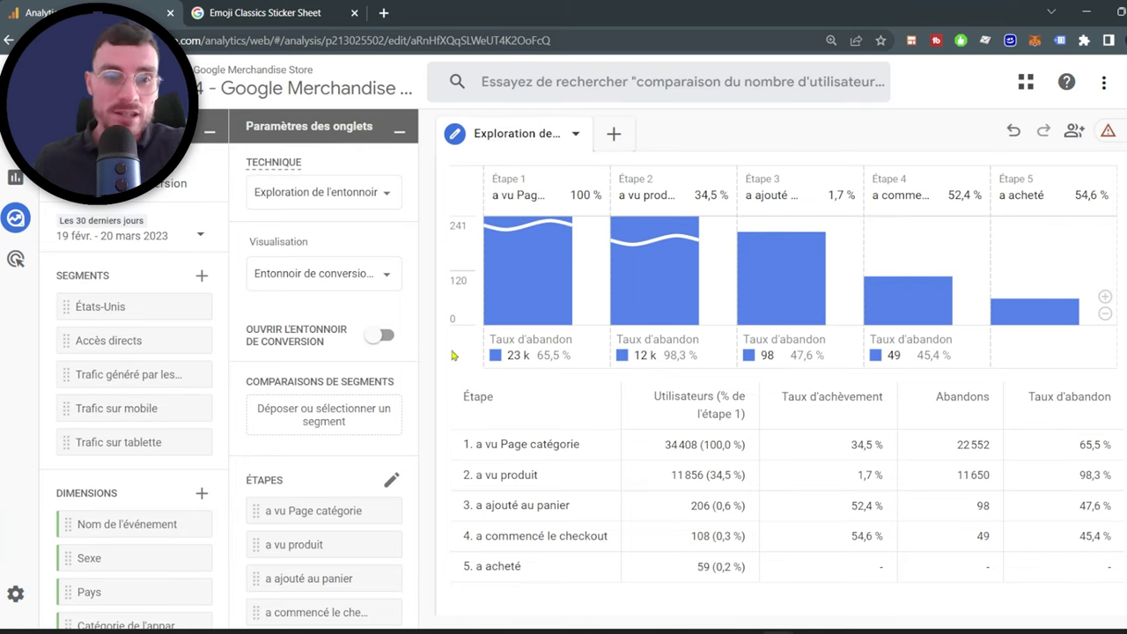
Step: Check the active users on the bars of steps 1 and 3, and try the open funnel option
left_click(385, 336)
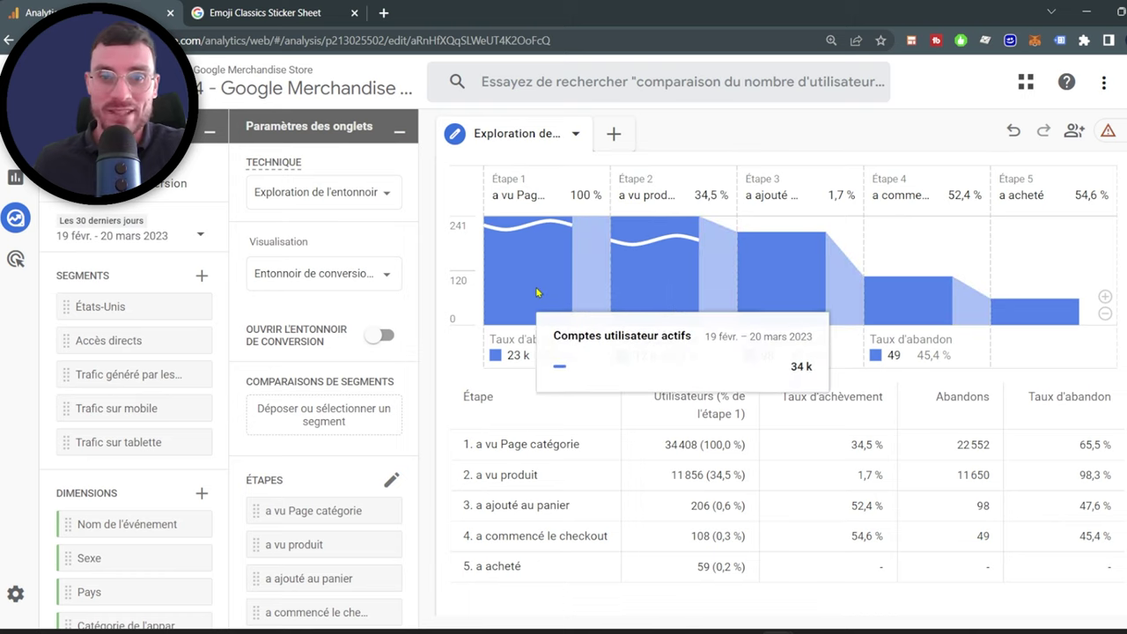
mouse_move(780, 288)
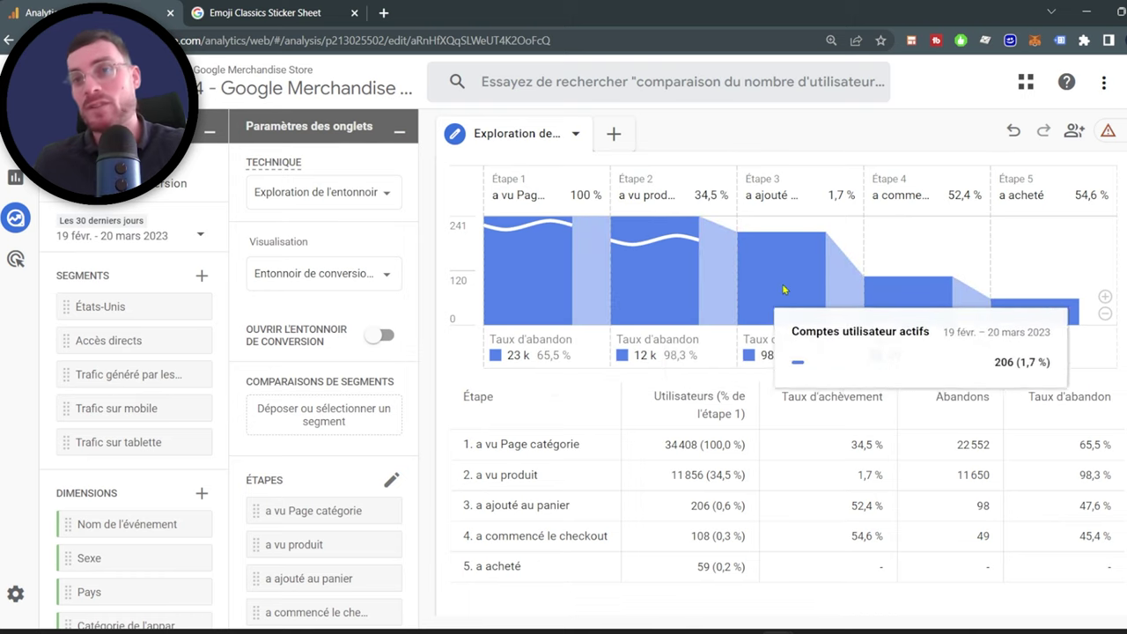
mouse_move(562, 299)
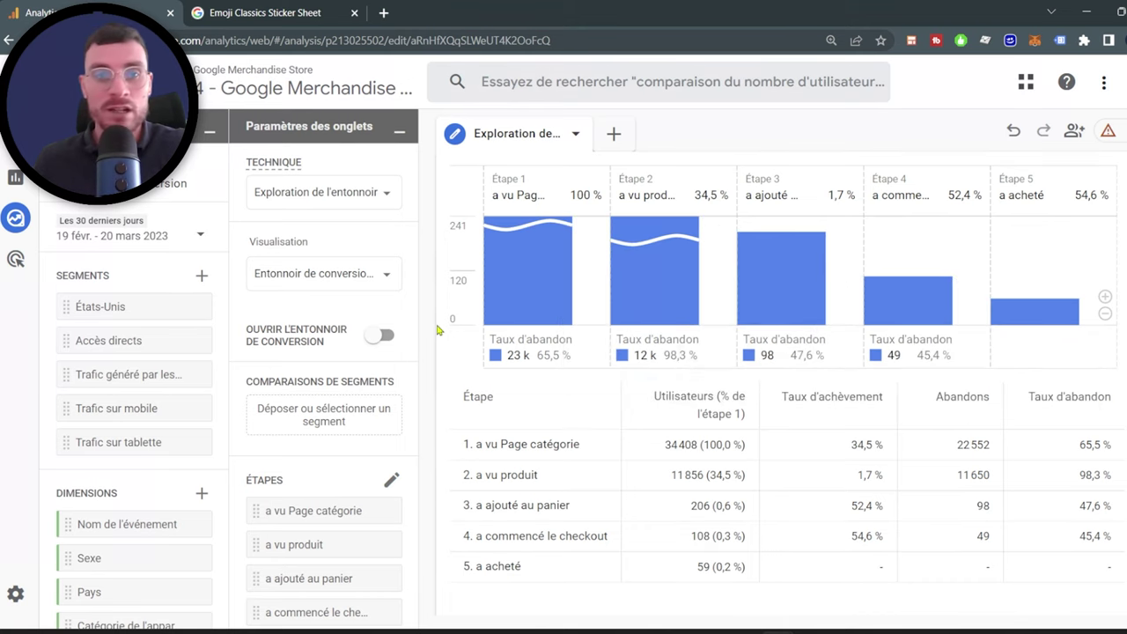
left_click(384, 337)
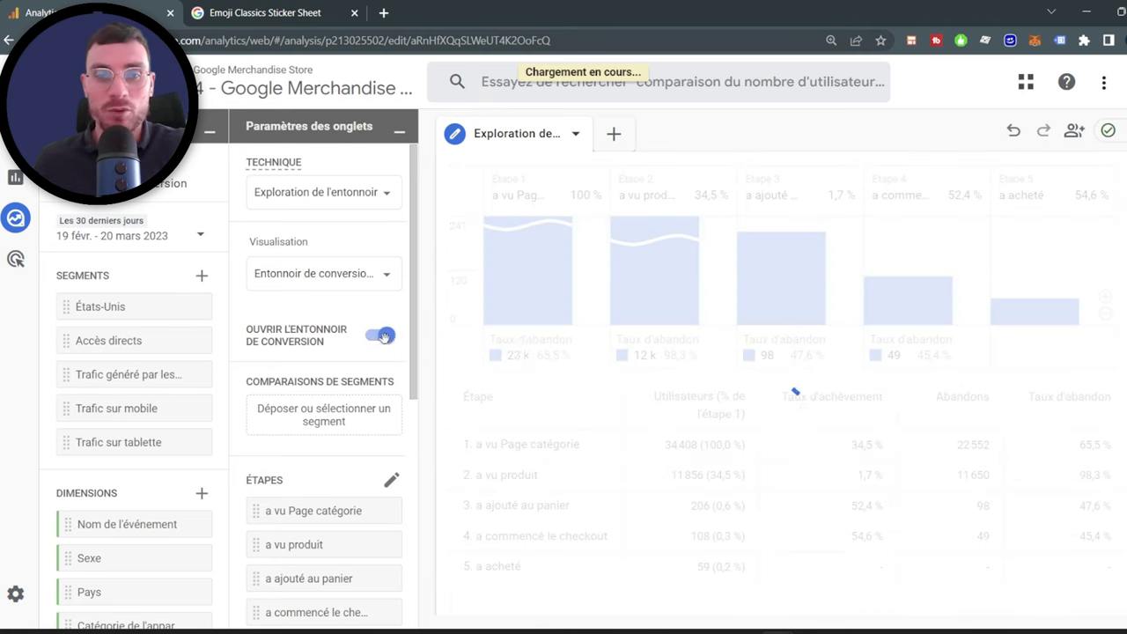
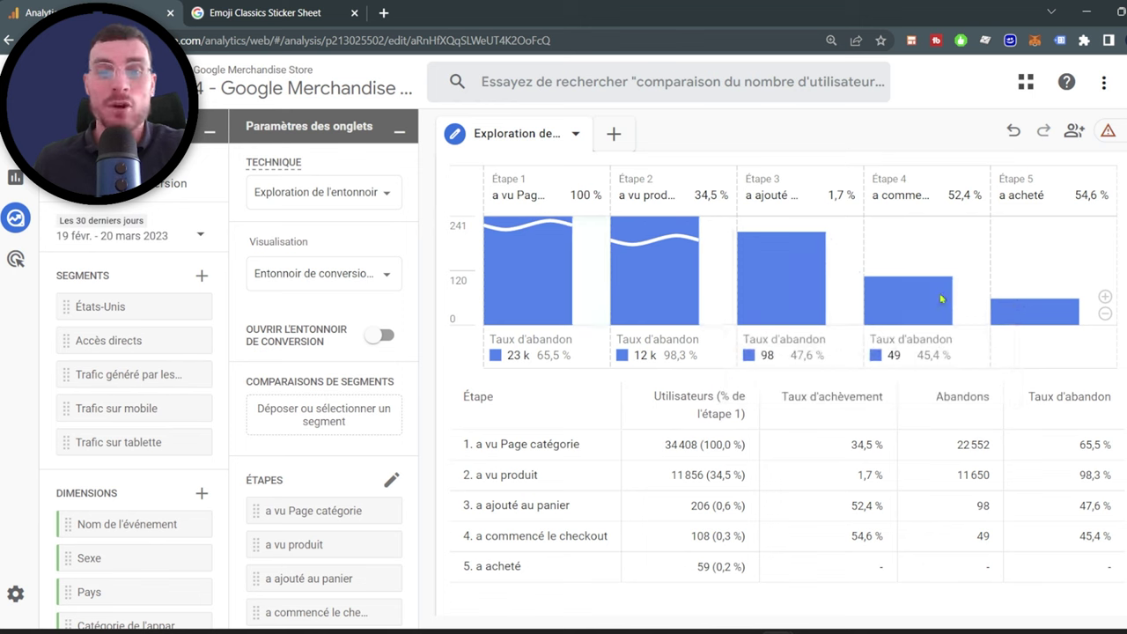
Step: Try a 5-minute limit between the category page and product steps and a 5-day limit between the checkout and purchase steps
left_click(390, 483)
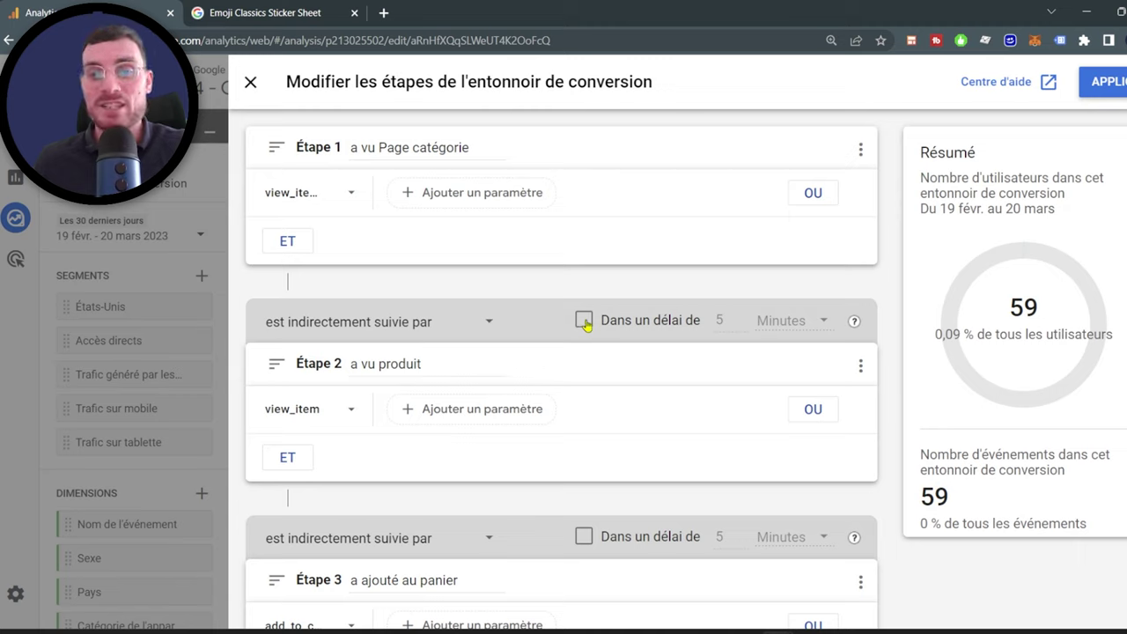
left_click(584, 322)
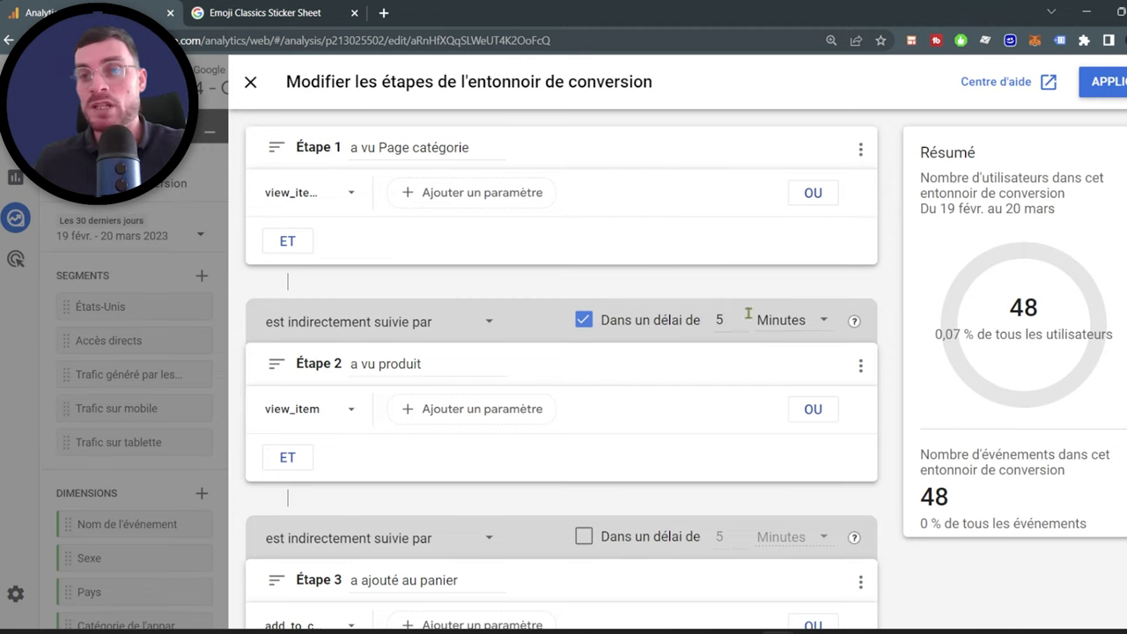
scroll(745, 390, "down", 6)
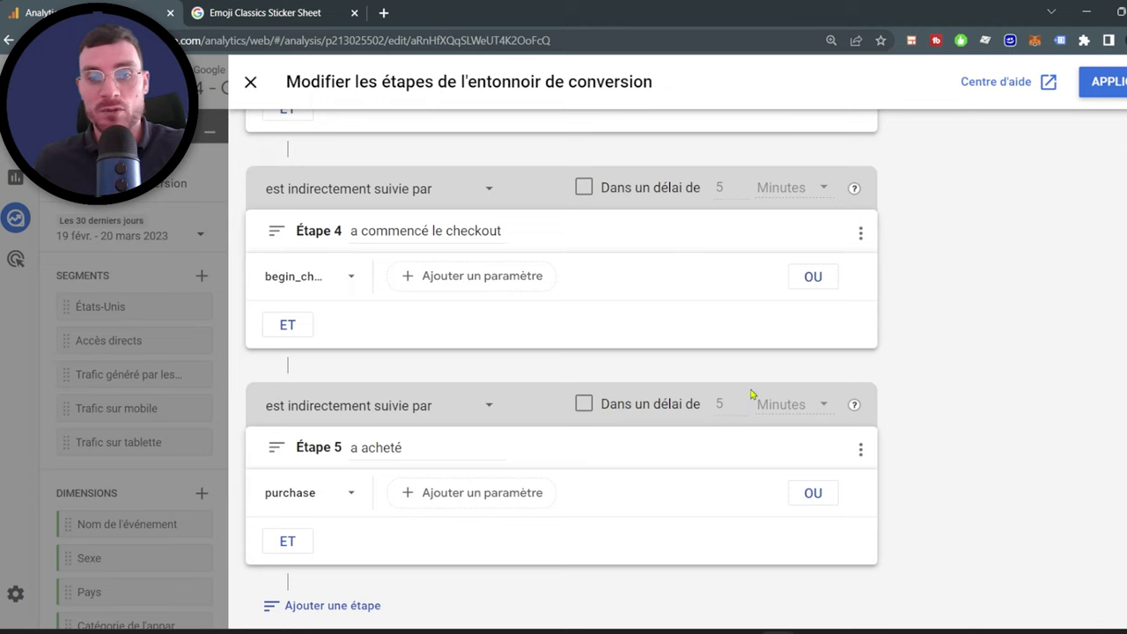
left_click(585, 404)
left_click(797, 405)
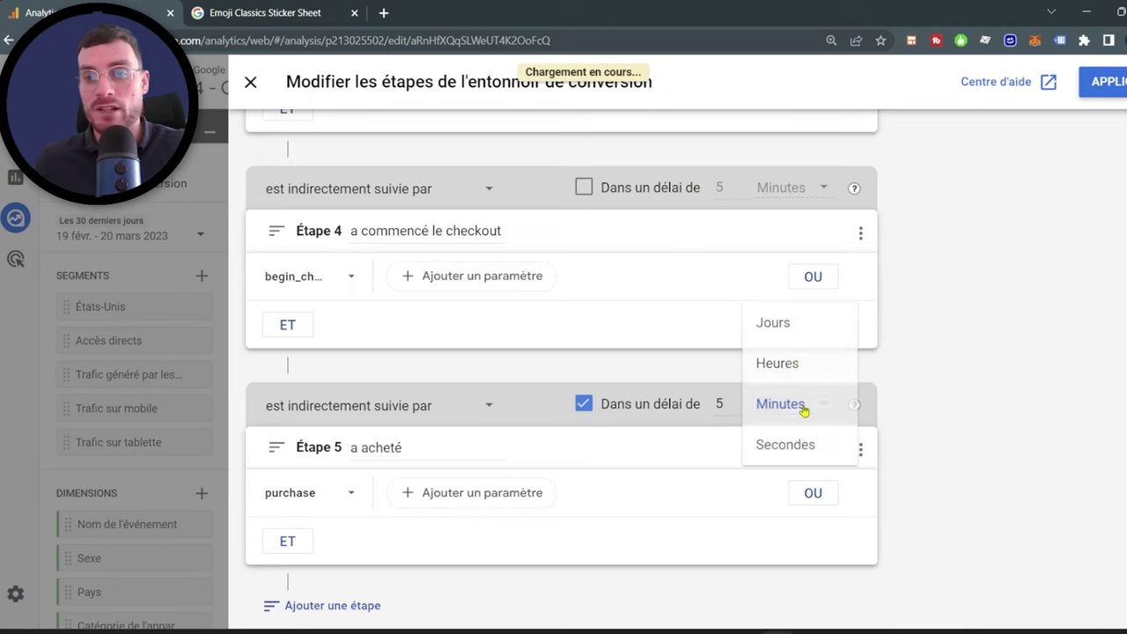
left_click(804, 324)
Step: Remove the time limit between the category page and product steps
scroll(1007, 385, "up", 6)
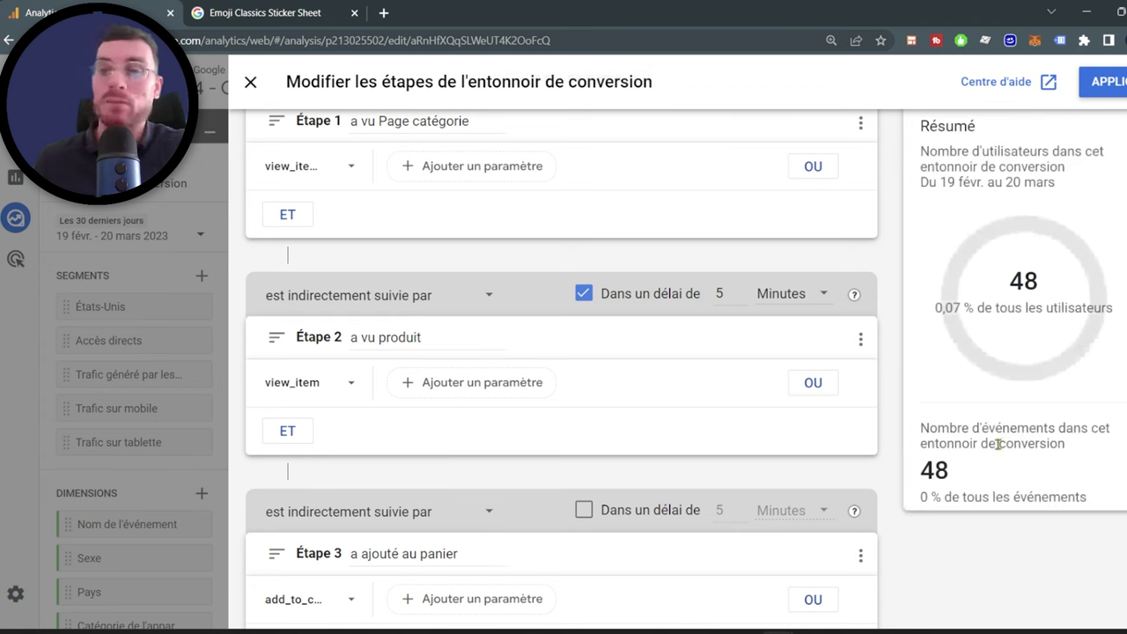
scroll(1001, 443, "down", 2)
scroll(987, 342, "up", 2)
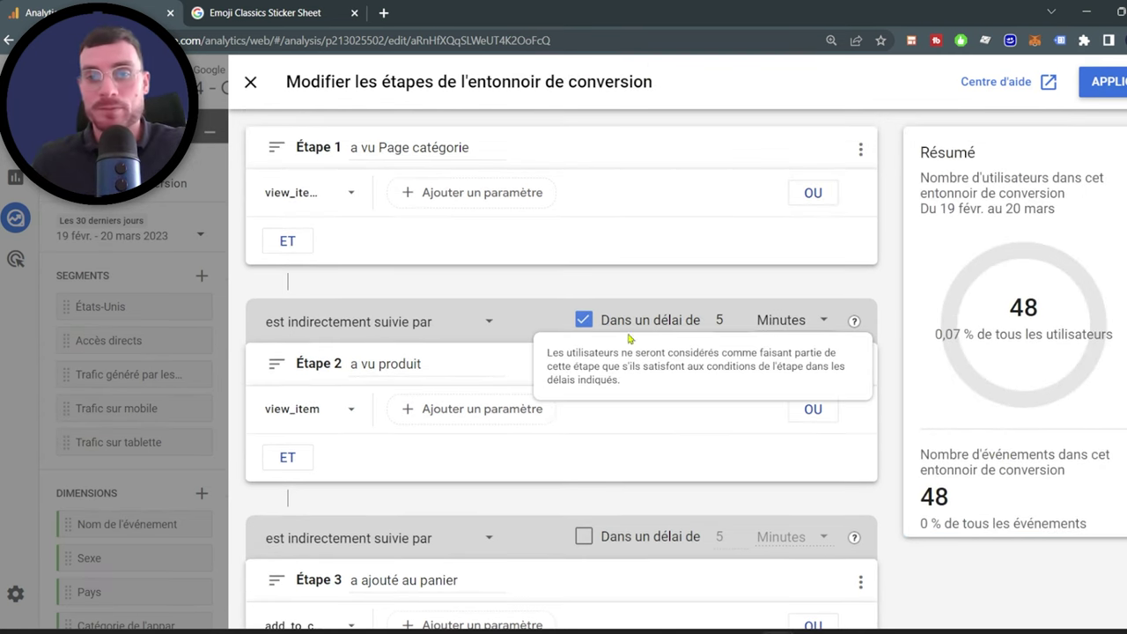
left_click(584, 319)
Step: Try limiting the checkout step to within 5 days of the add-to-cart step
scroll(1022, 266, "down", 1)
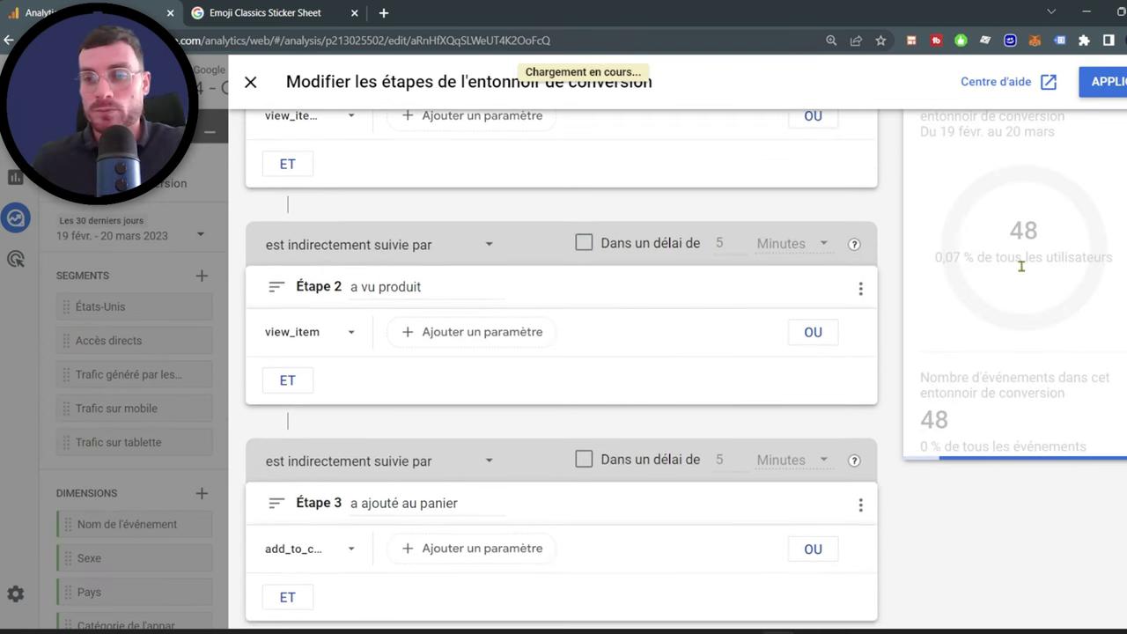
scroll(775, 468, "down", 3)
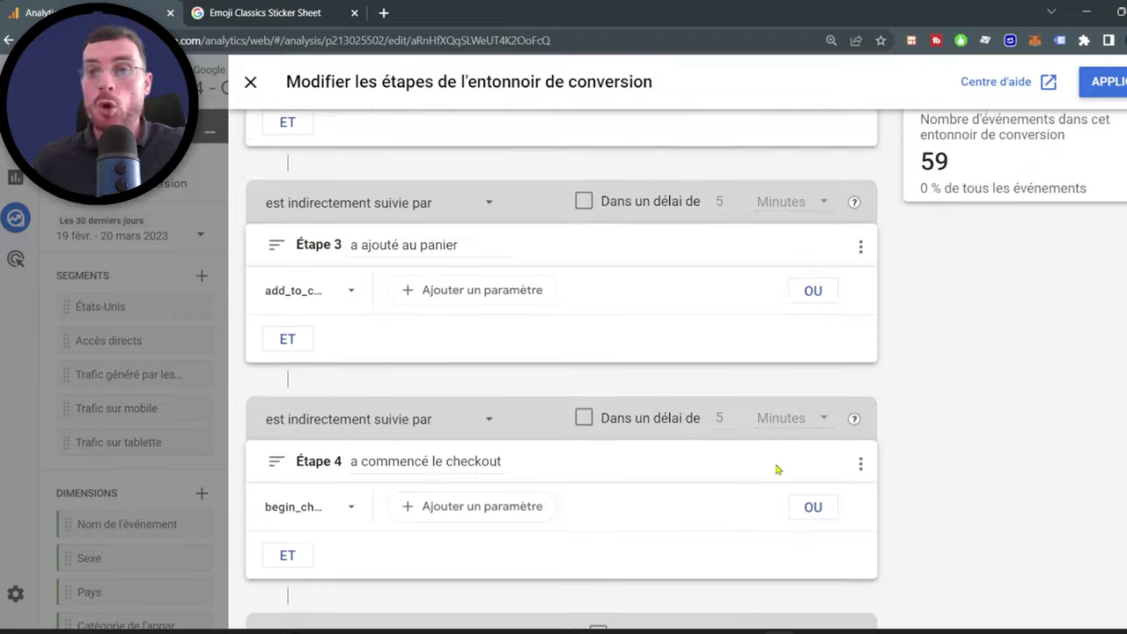
left_click(588, 420)
left_click(819, 421)
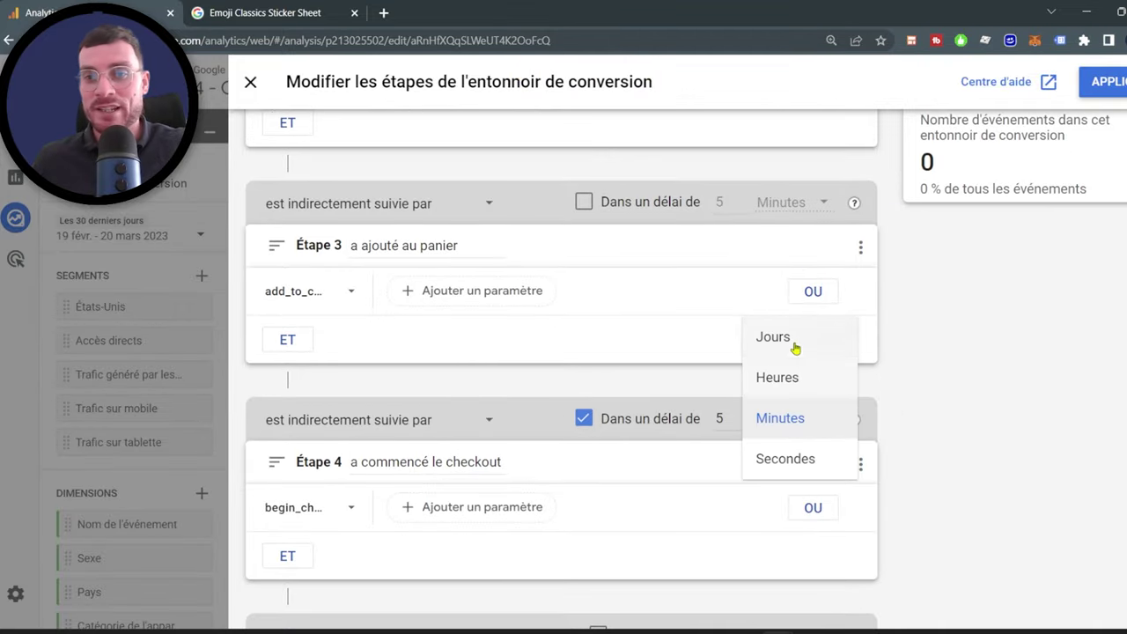
left_click(794, 346)
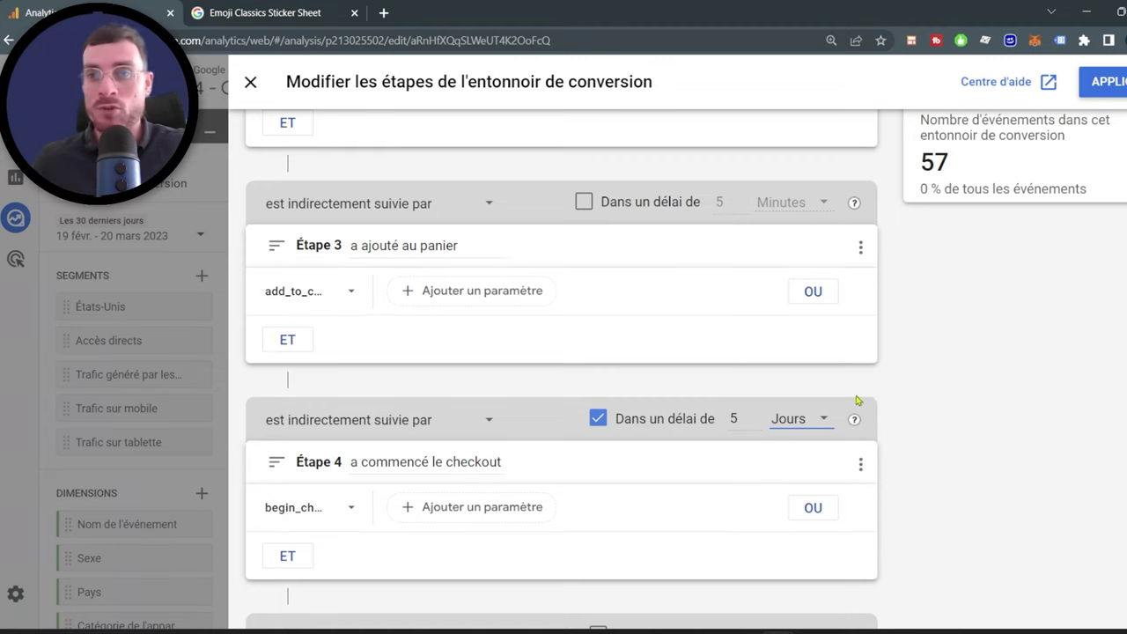
Step: Review the funnel summary with the time limits in place and close the step editor without applying the changes
scroll(1039, 397, "up", 2)
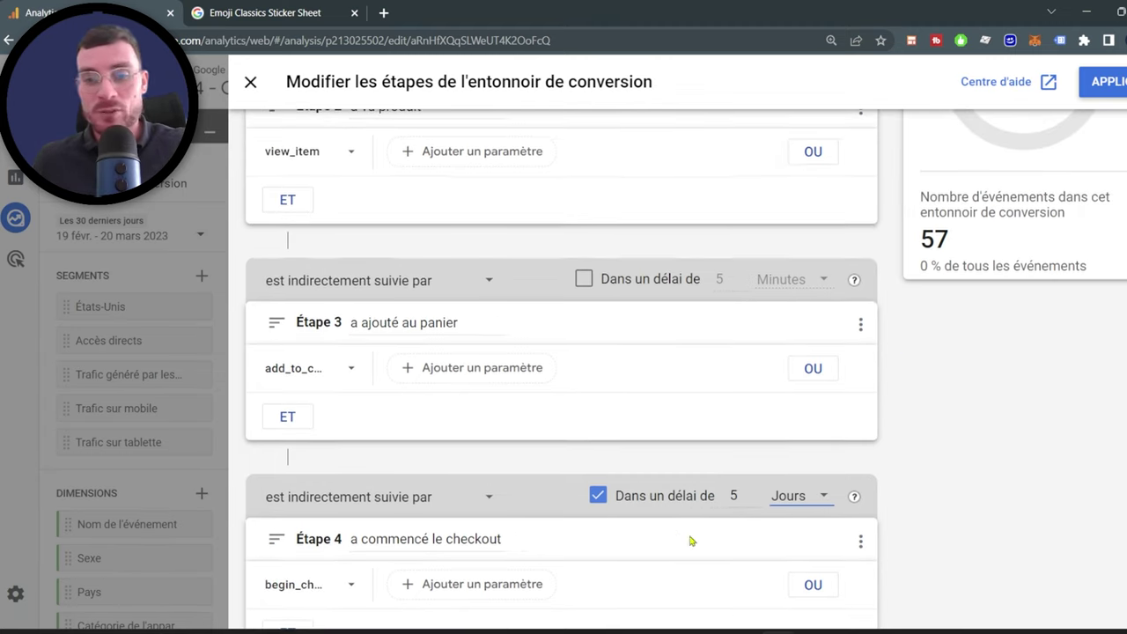
scroll(966, 459, "up", 1)
scroll(974, 387, "down", 1)
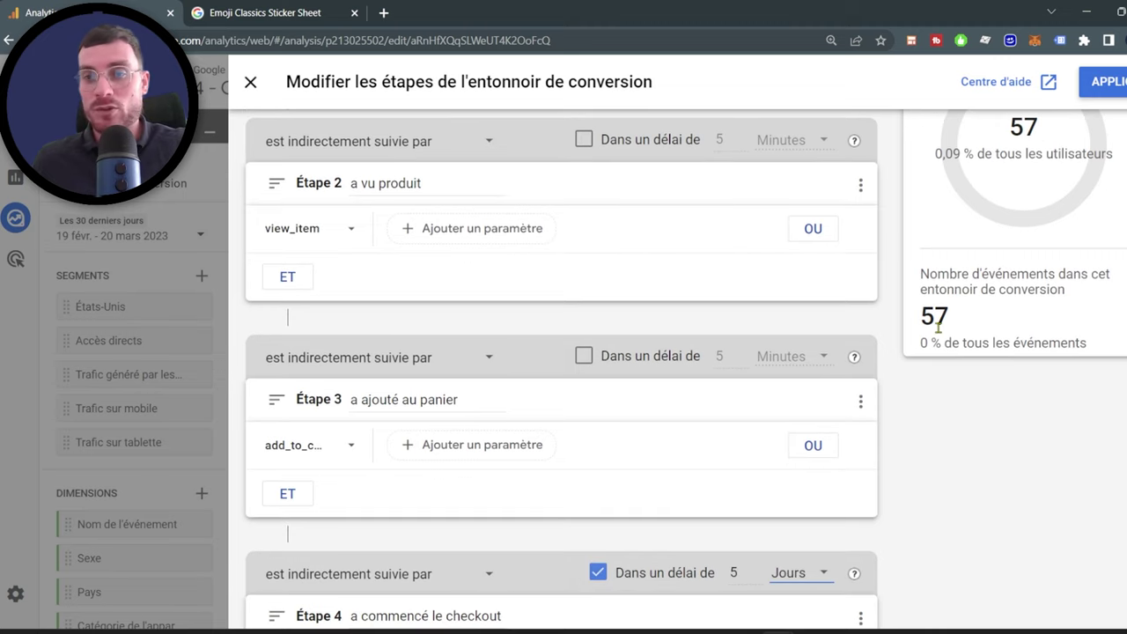
scroll(802, 411, "down", 1)
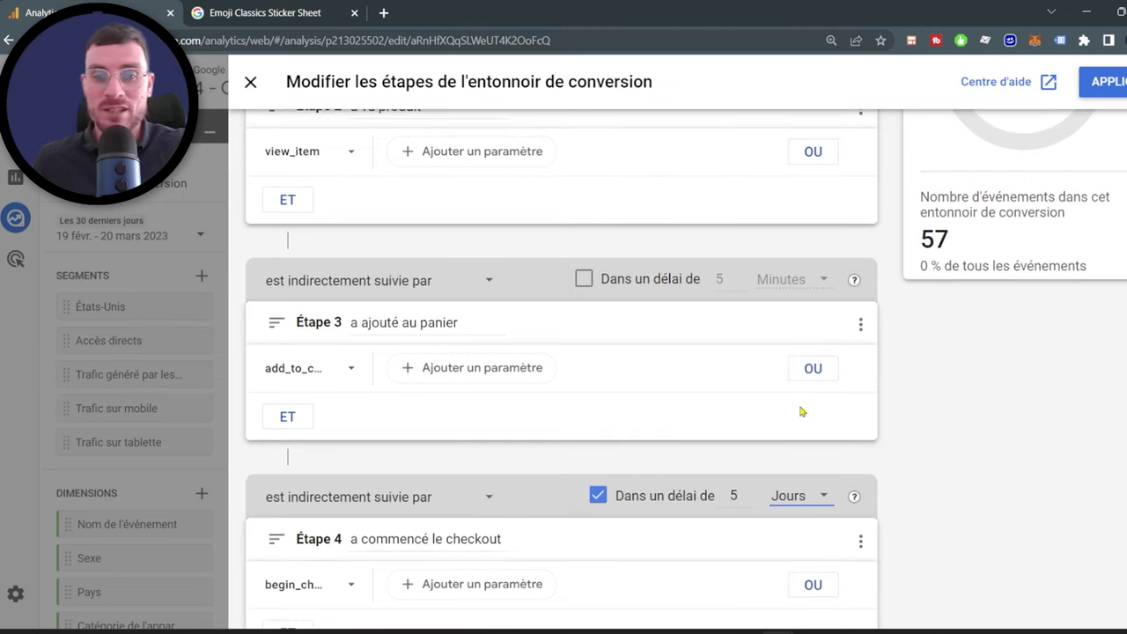
mouse_move(762, 363)
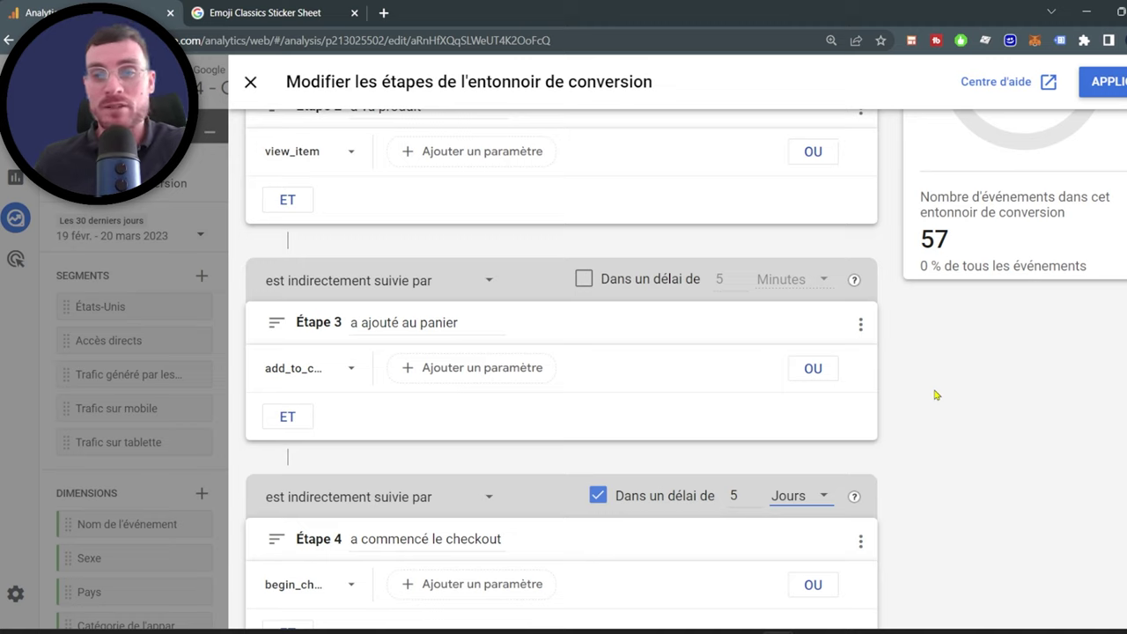
scroll(936, 395, "up", 2)
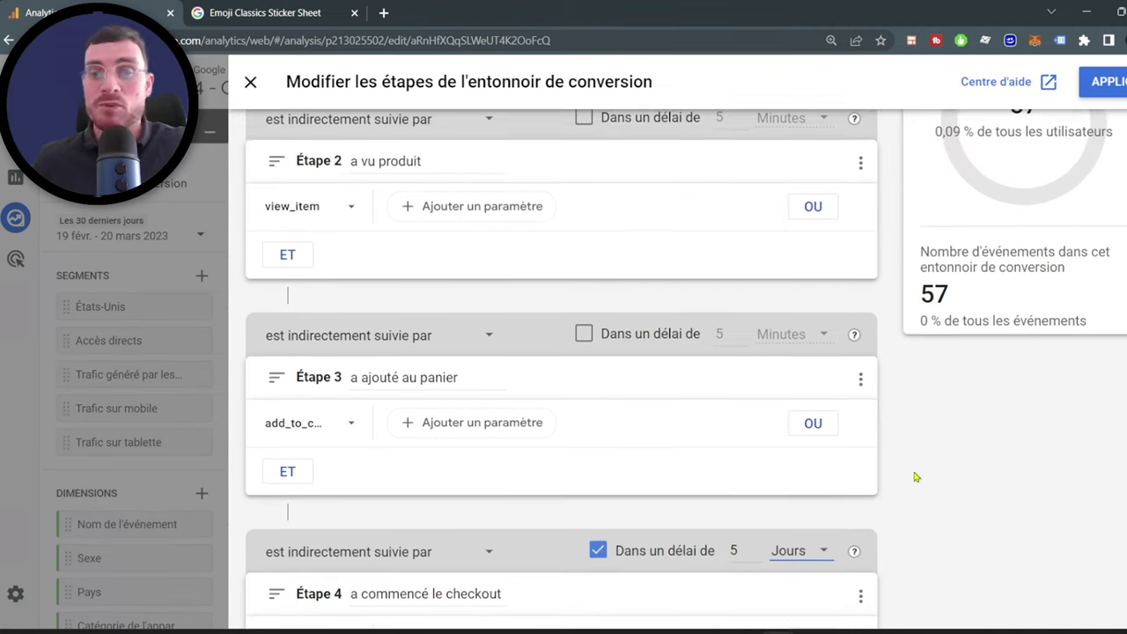
left_click(250, 84)
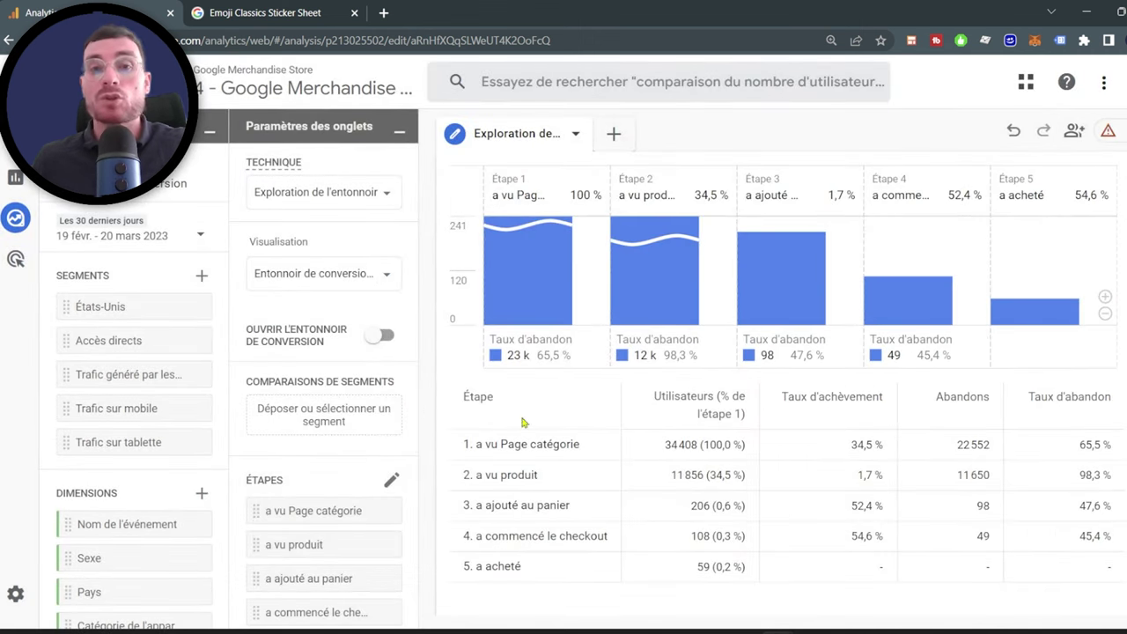
Step: Break the funnel down by device category (Catégorie de l'appareil)
scroll(367, 382, "down", 3)
scroll(367, 383, "down", 2)
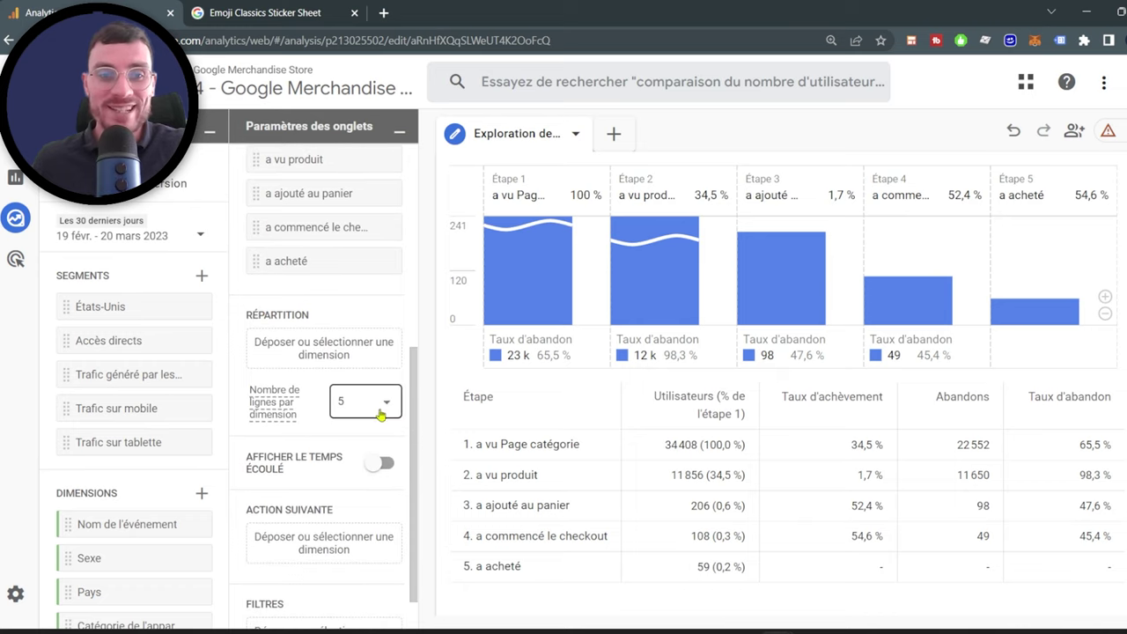
left_click(381, 355)
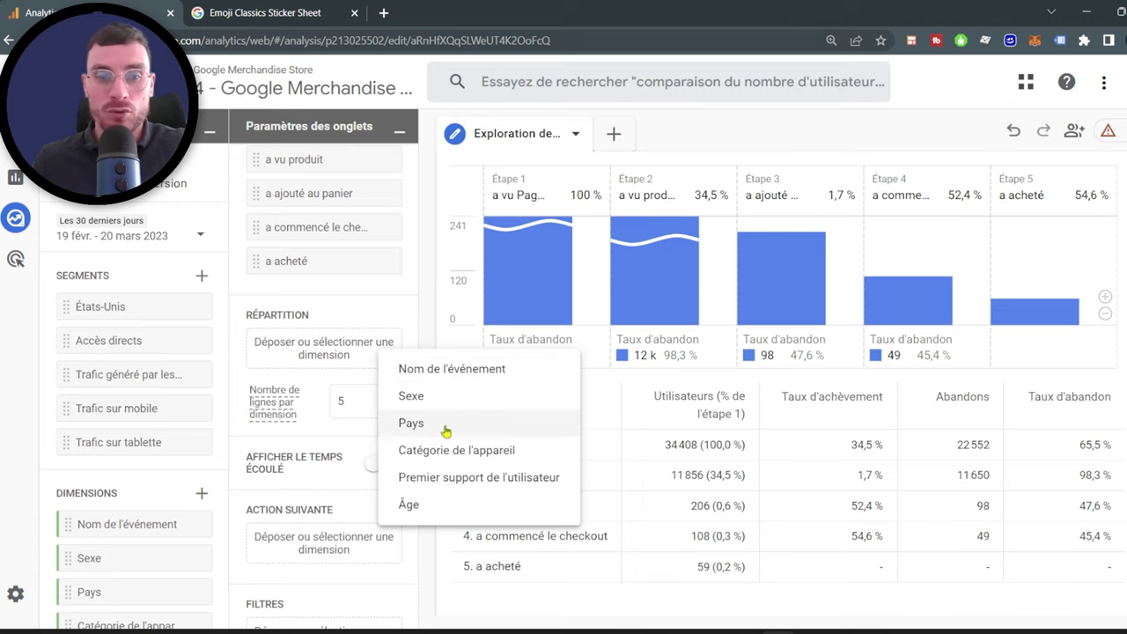
left_click(475, 453)
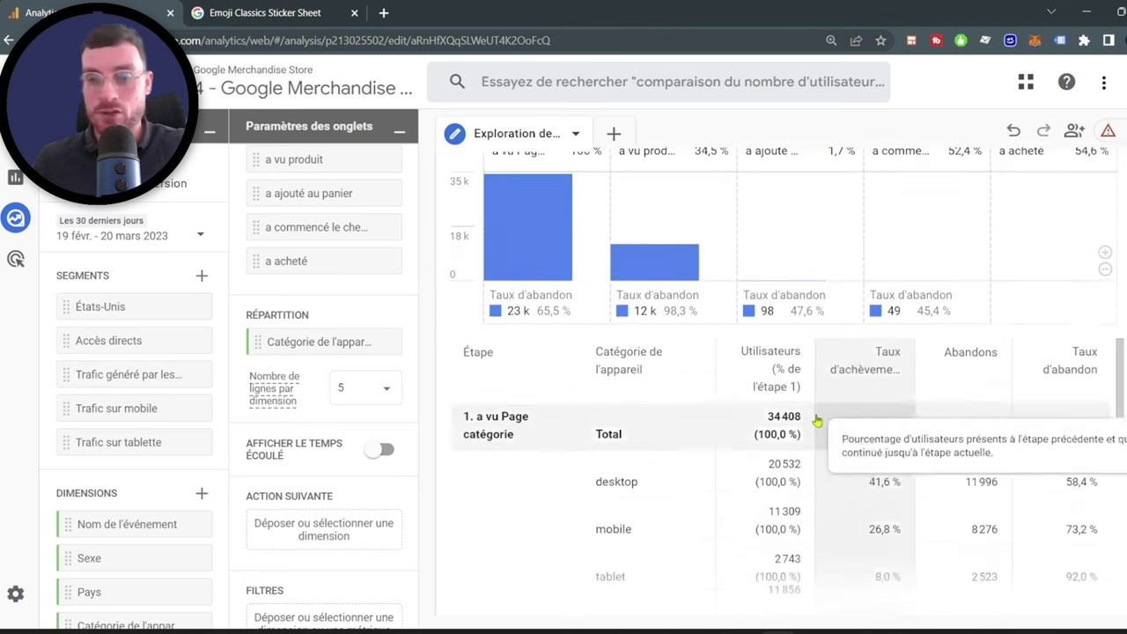
Step: Compare the abandonment rates of desktop, mobile and tablet for each funnel step in the breakdown table
scroll(815, 427, "down", 3)
scroll(867, 519, "up", 3)
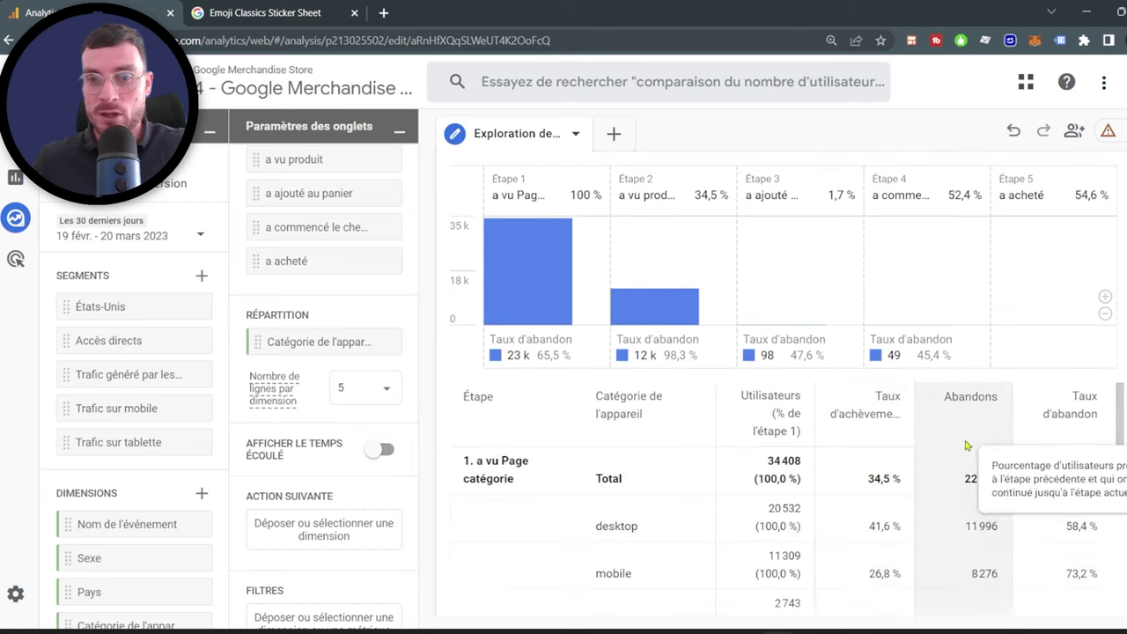
scroll(881, 528, "down", 1)
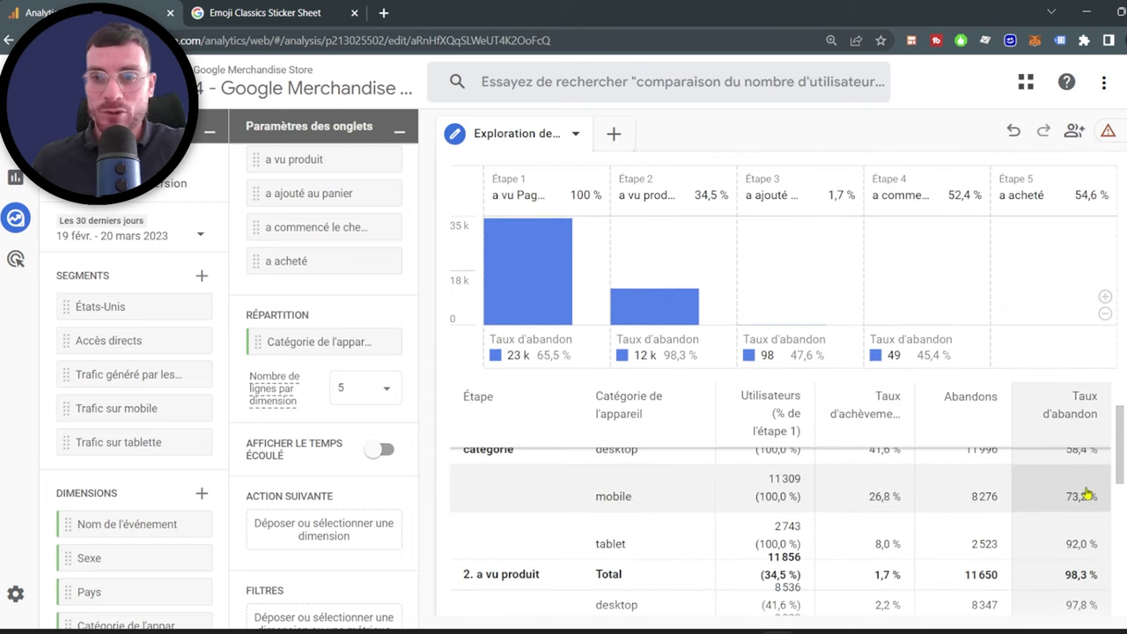
scroll(1085, 498, "down", 1)
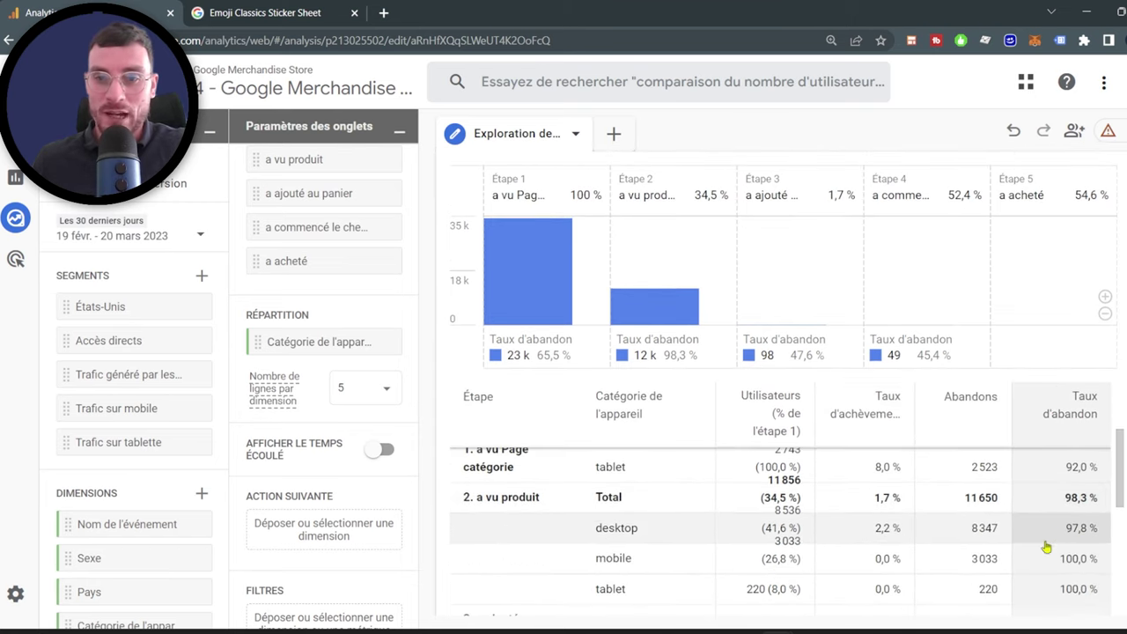
scroll(1073, 525, "down", 1)
scroll(1067, 544, "down", 1)
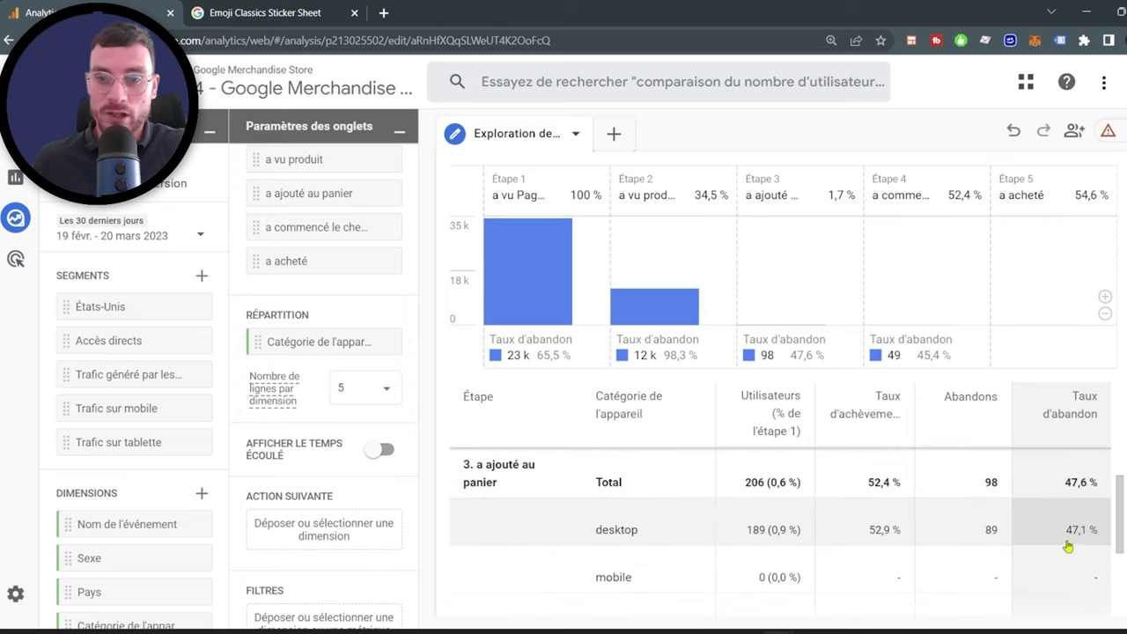
scroll(1068, 529, "down", 2)
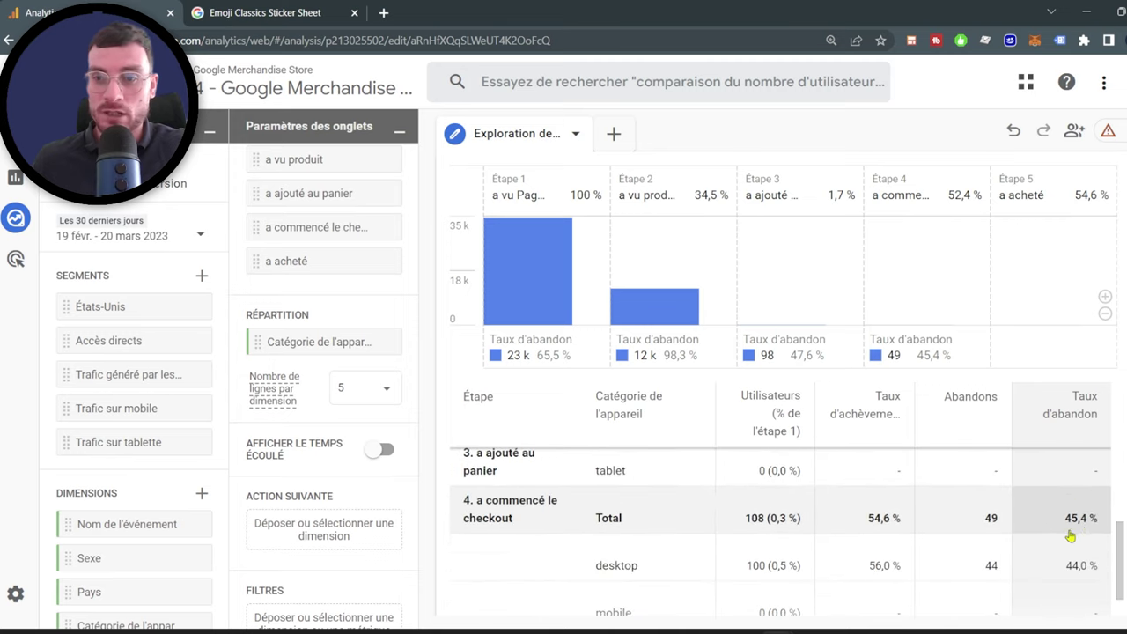
scroll(1062, 534, "down", 1)
scroll(1060, 537, "up", 8)
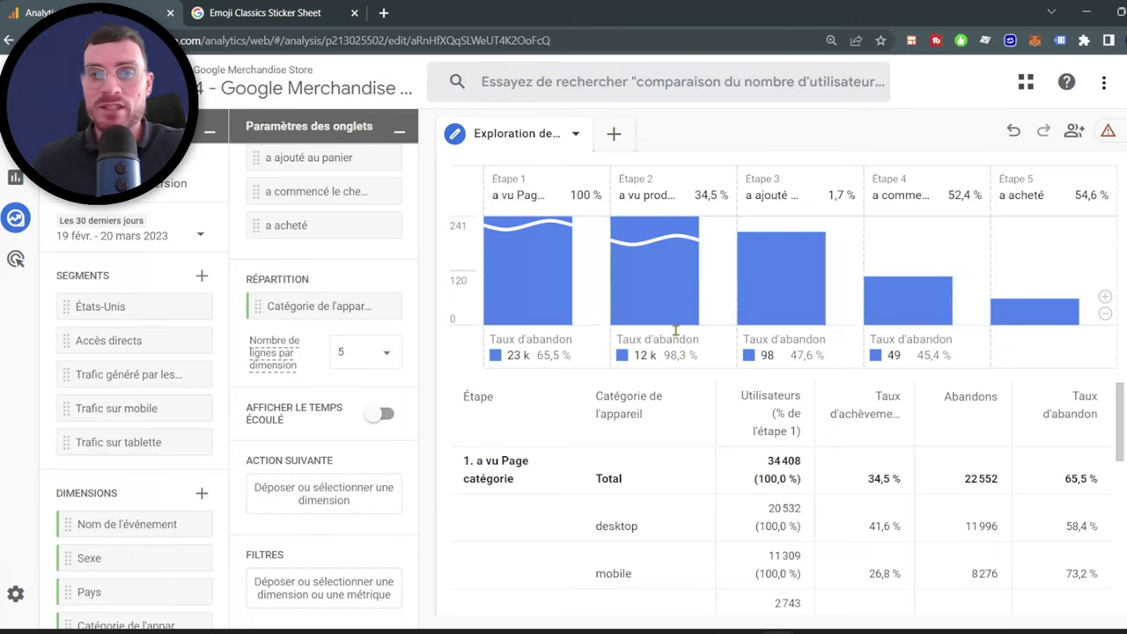
Step: Start a new segment from the users in the product-view bar (step 2) of the funnel chart
mouse_move(667, 312)
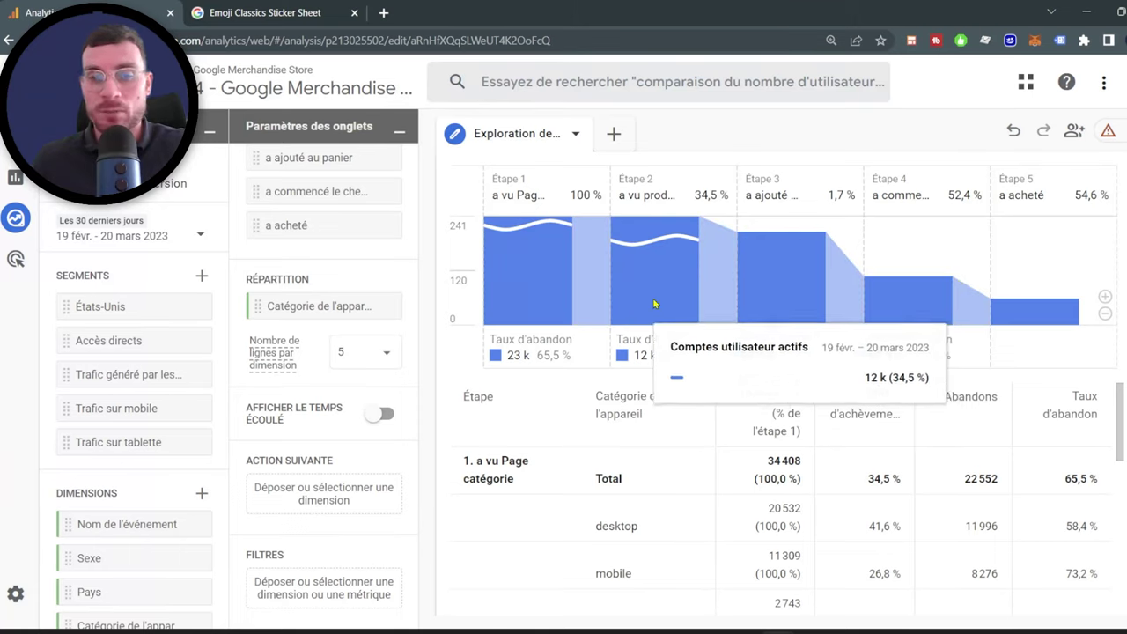
left_click(653, 304)
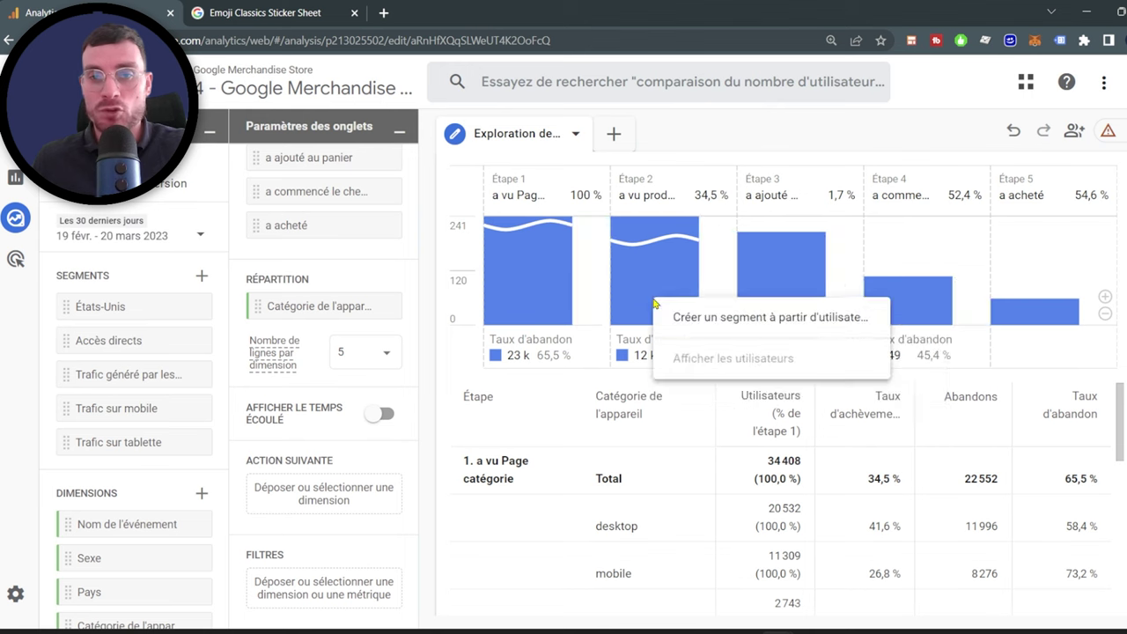
left_click(726, 319)
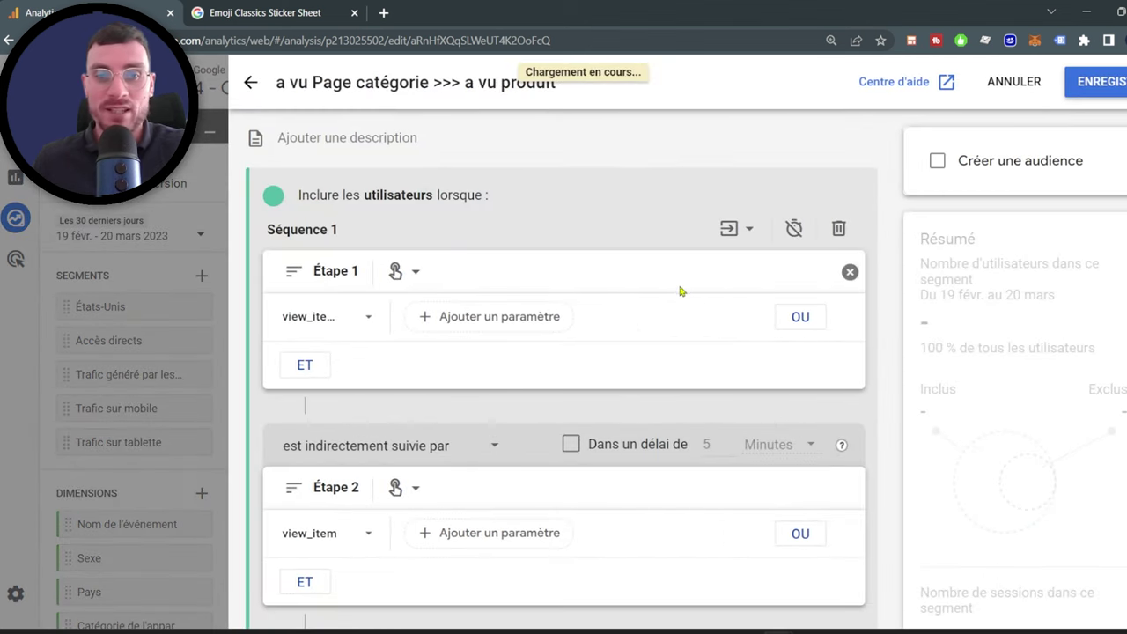
Step: Add an exclusion group to the segment and set it to exclude users permanently (Exclure définitivement)
scroll(664, 317, "down", 3)
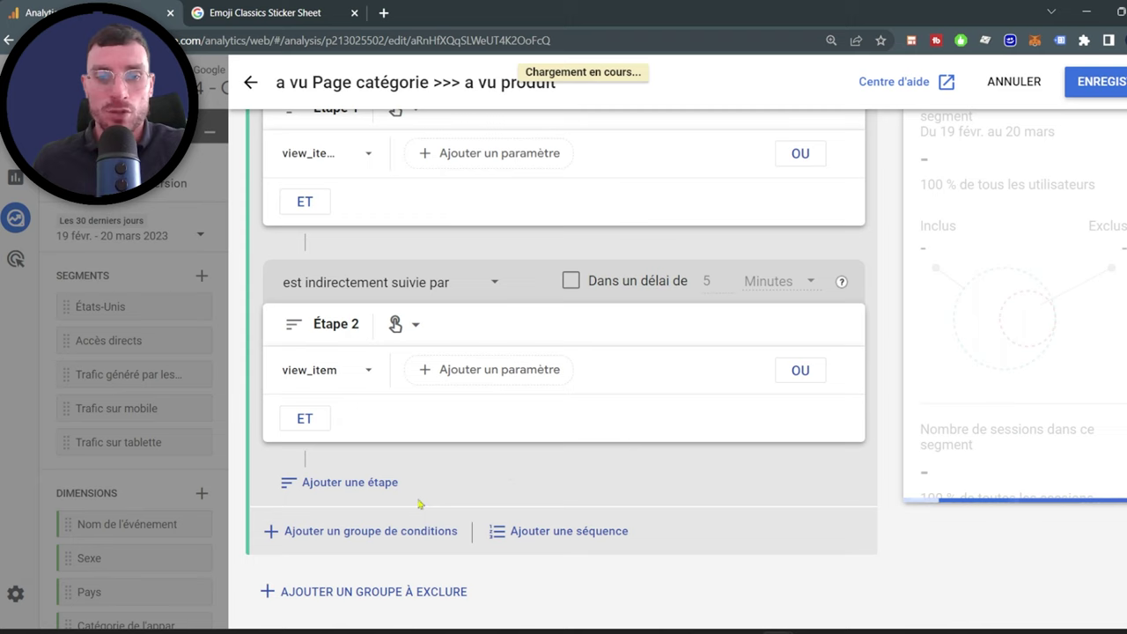
left_click(368, 596)
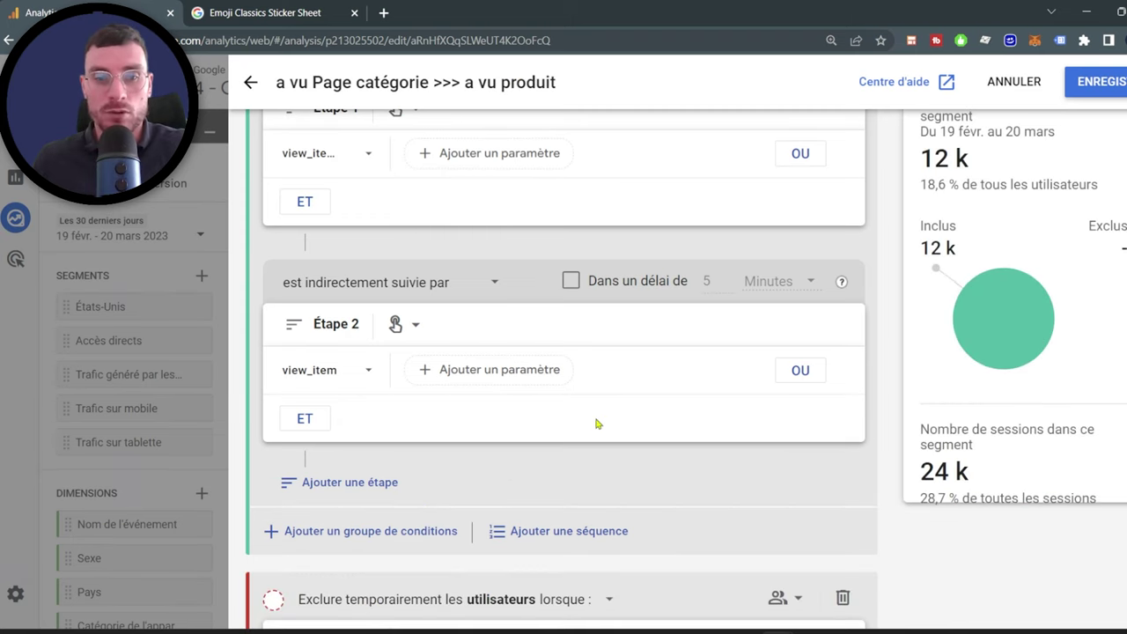
scroll(596, 423, "down", 2)
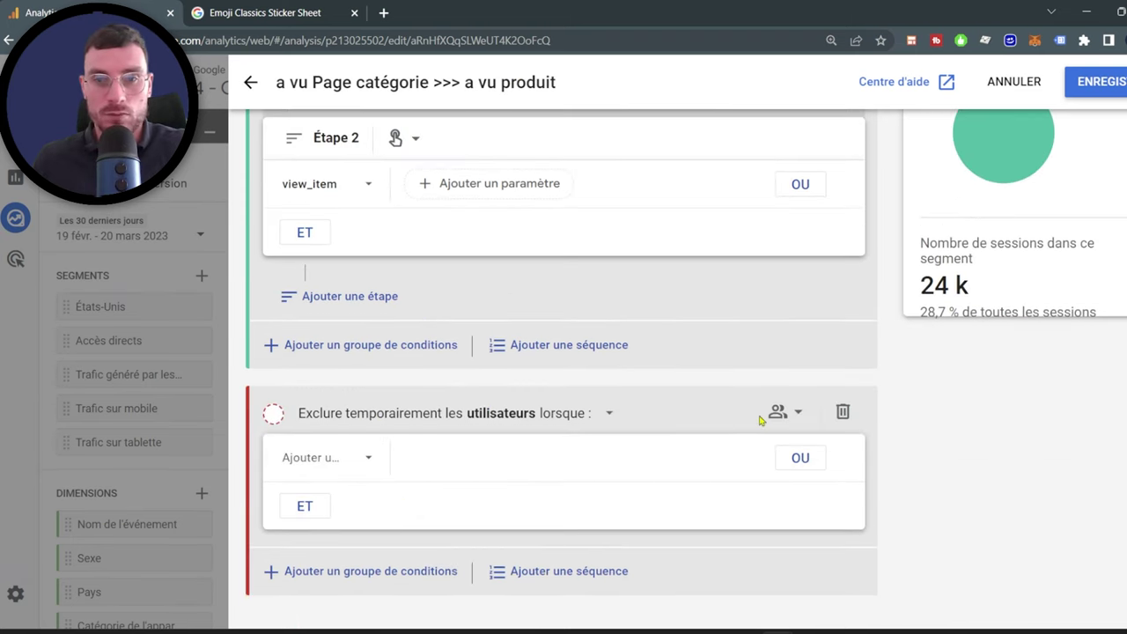
left_click(610, 415)
left_click(493, 455)
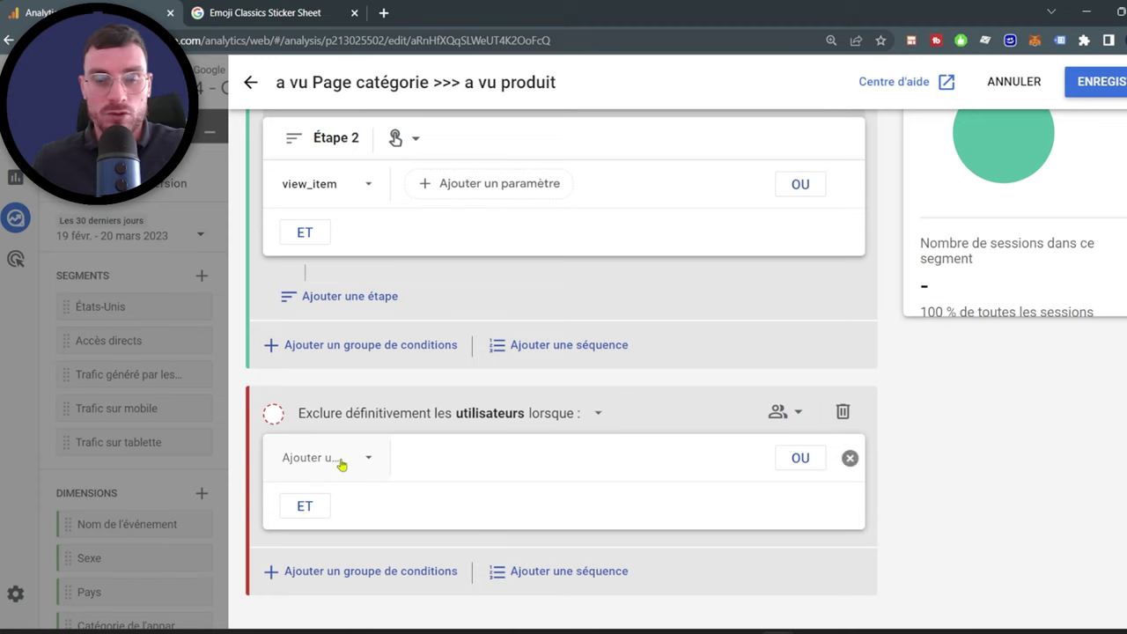
Step: Set the exclusion group's condition to the purchase event
left_click(342, 460)
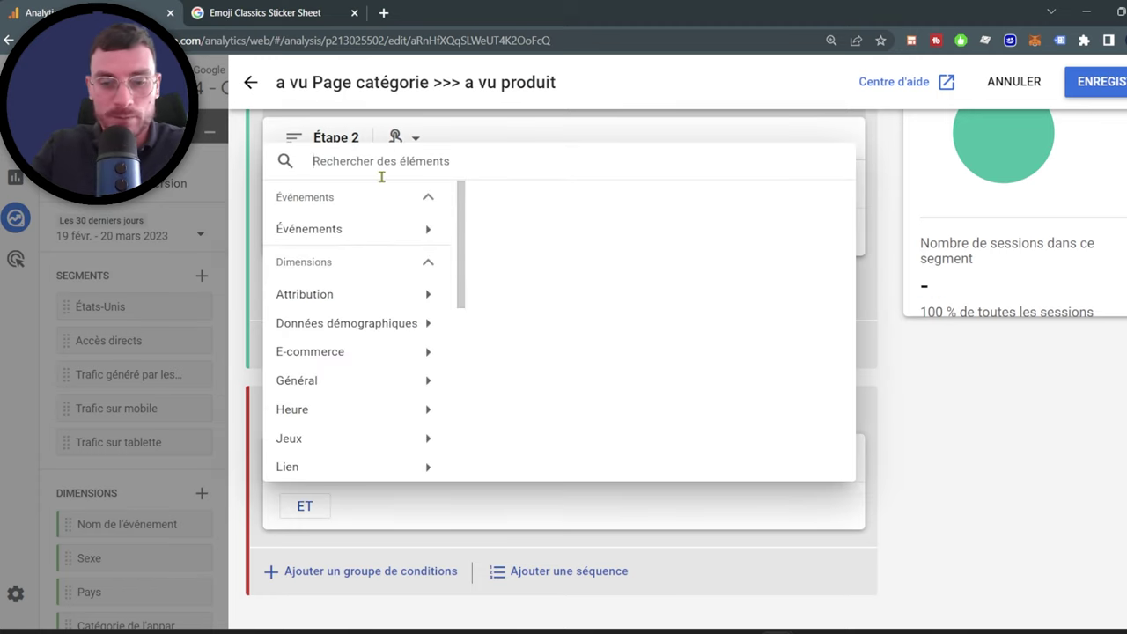
type("purc")
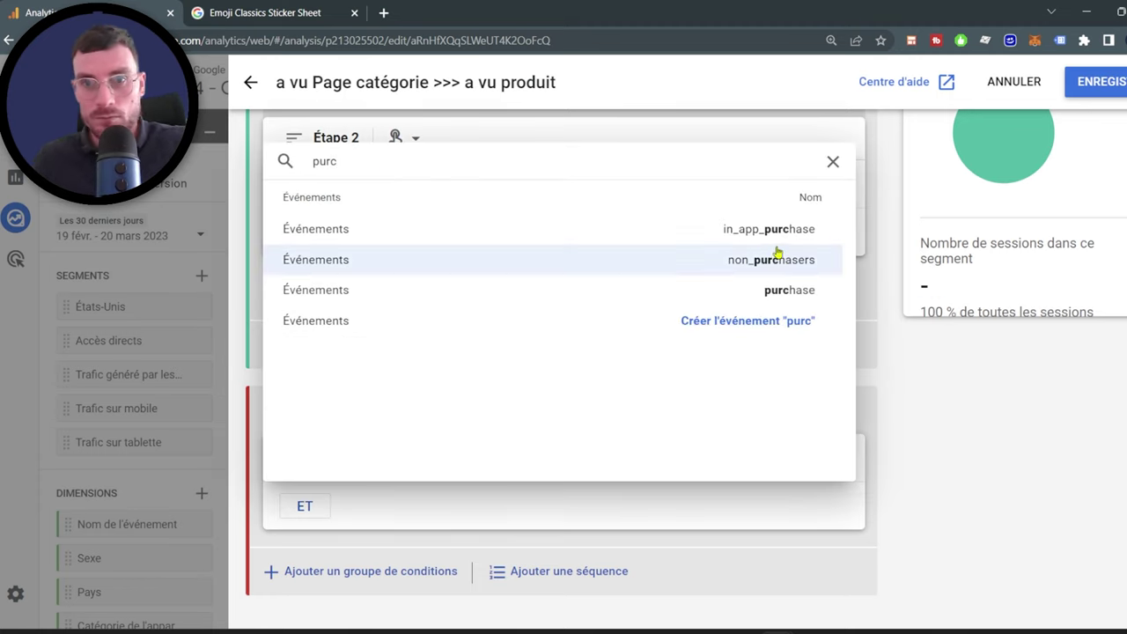
left_click(763, 291)
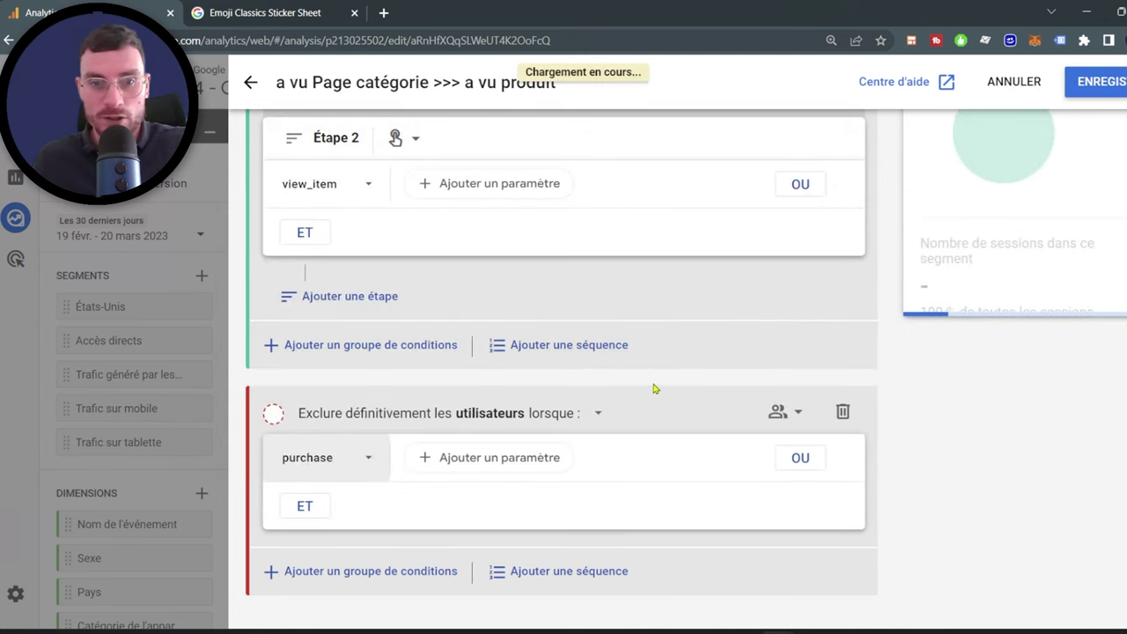
Step: Enable audience creation for the segment and set its validity period to the maximum duration (Choisir la durée maximale)
scroll(997, 417, "up", 4)
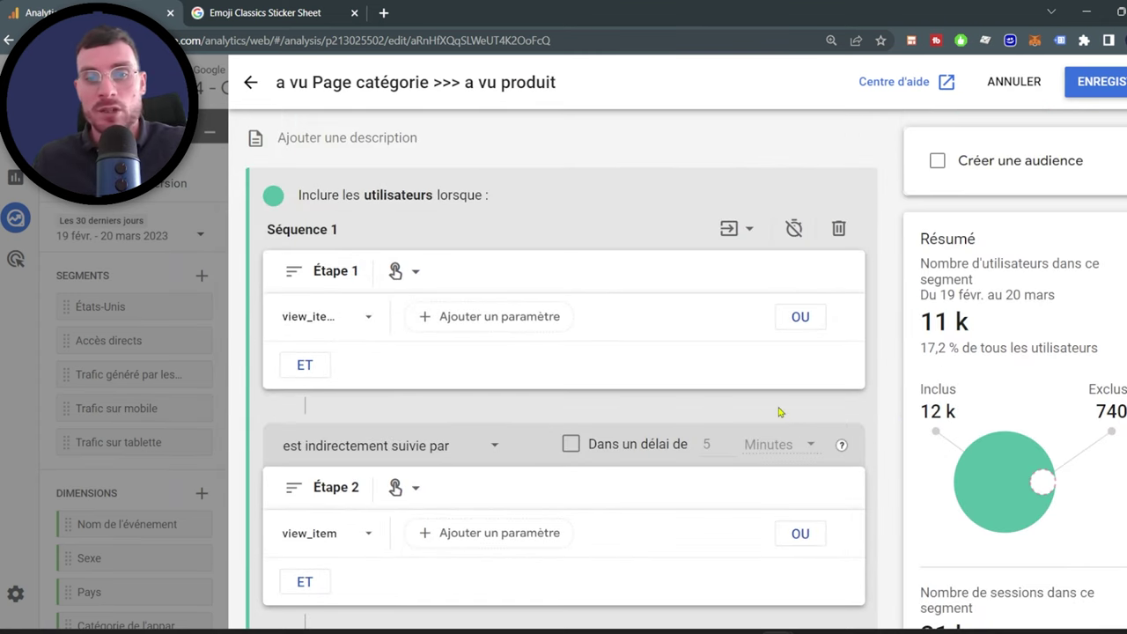
scroll(637, 353, "down", 2)
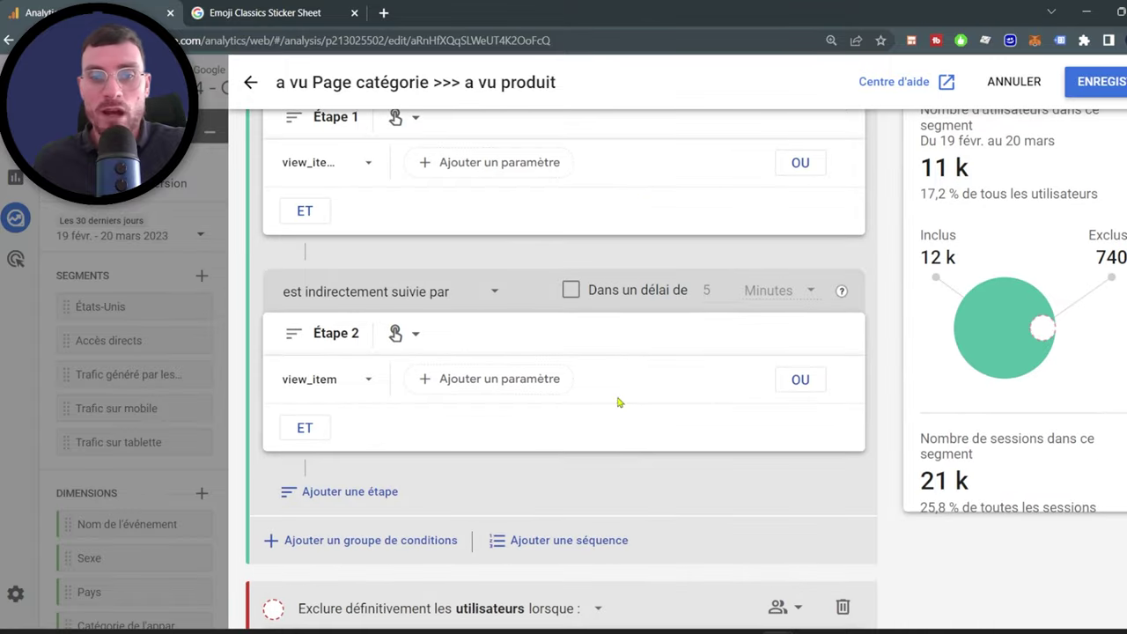
scroll(666, 474, "down", 1)
scroll(846, 493, "up", 3)
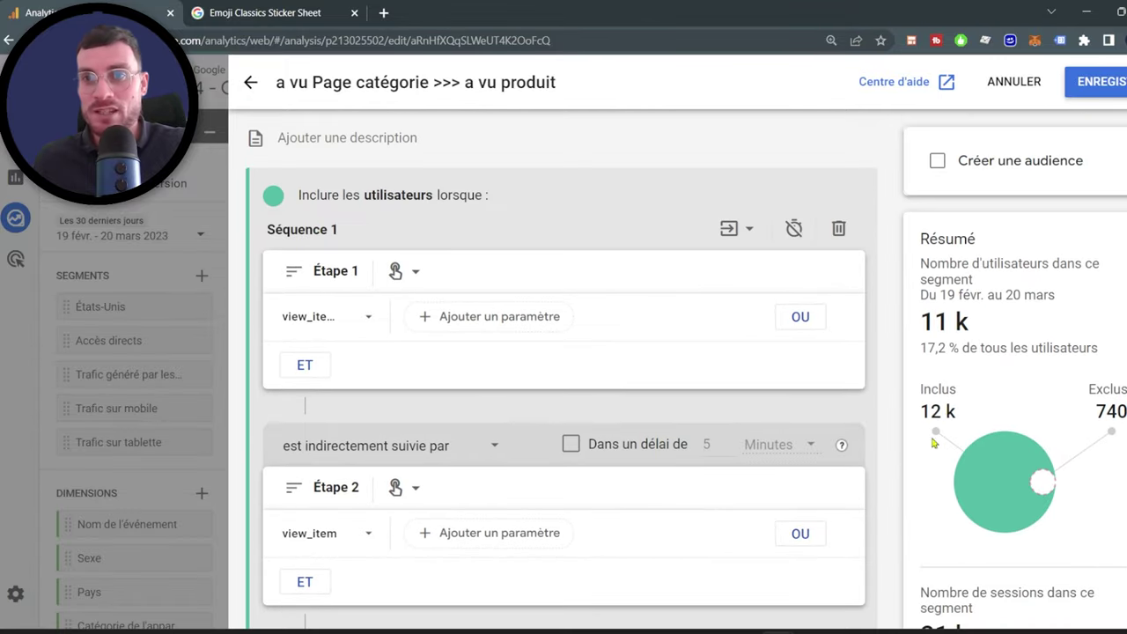
left_click(936, 162)
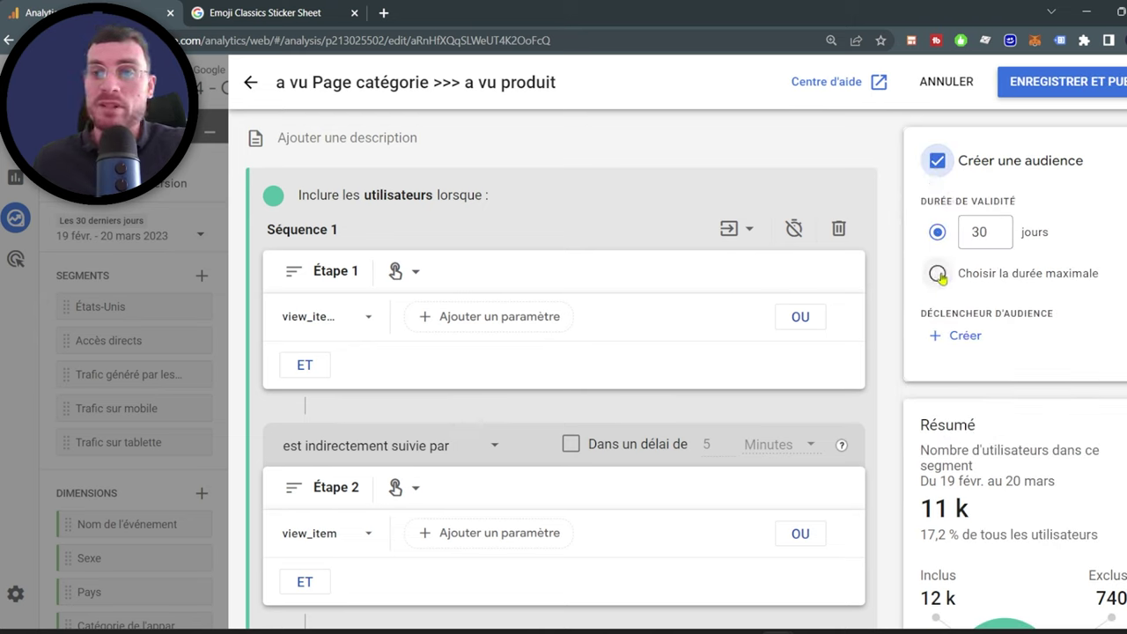
left_click(938, 274)
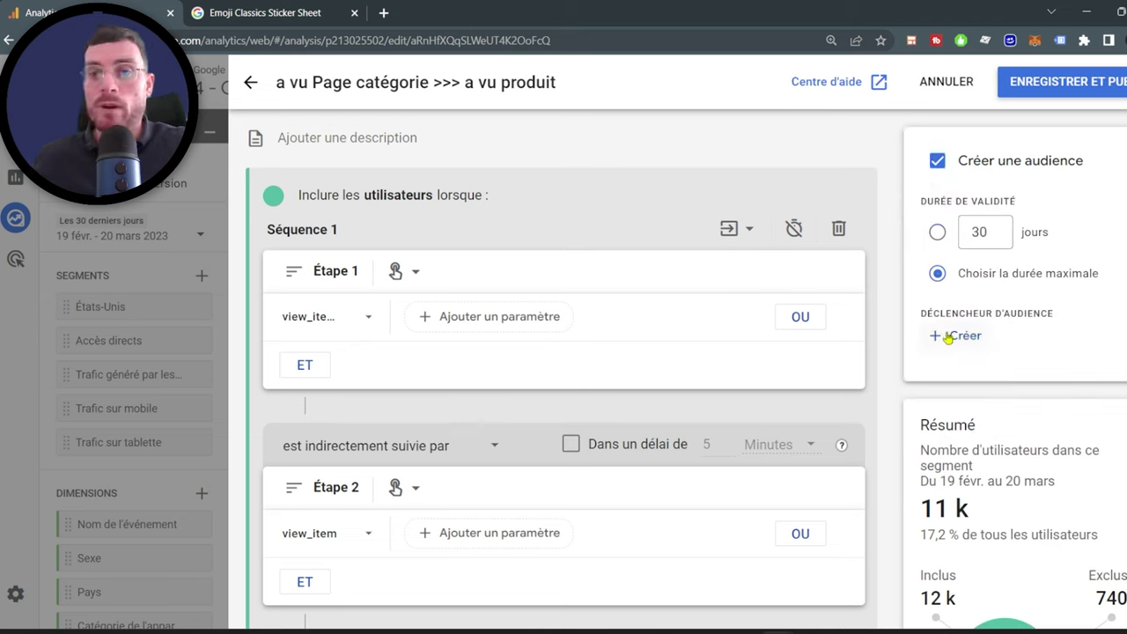
Step: Create an audience trigger event named "rentre dans l'audience à retargeter" that also logs an additional event whenever audience members are updated
left_click(954, 337)
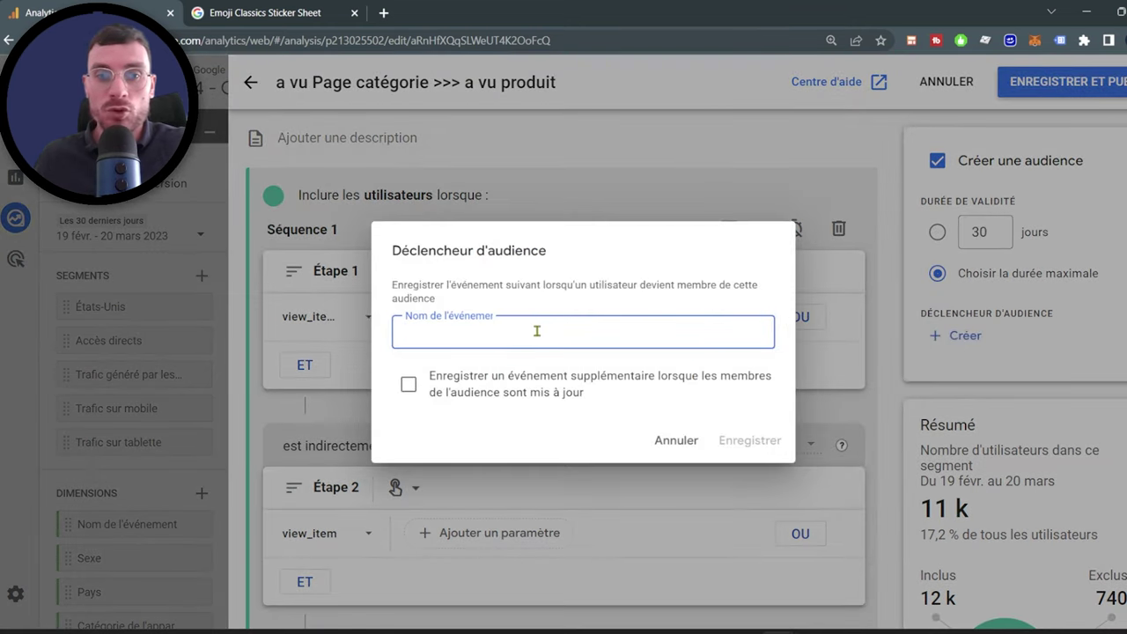
type("rentre dans l'")
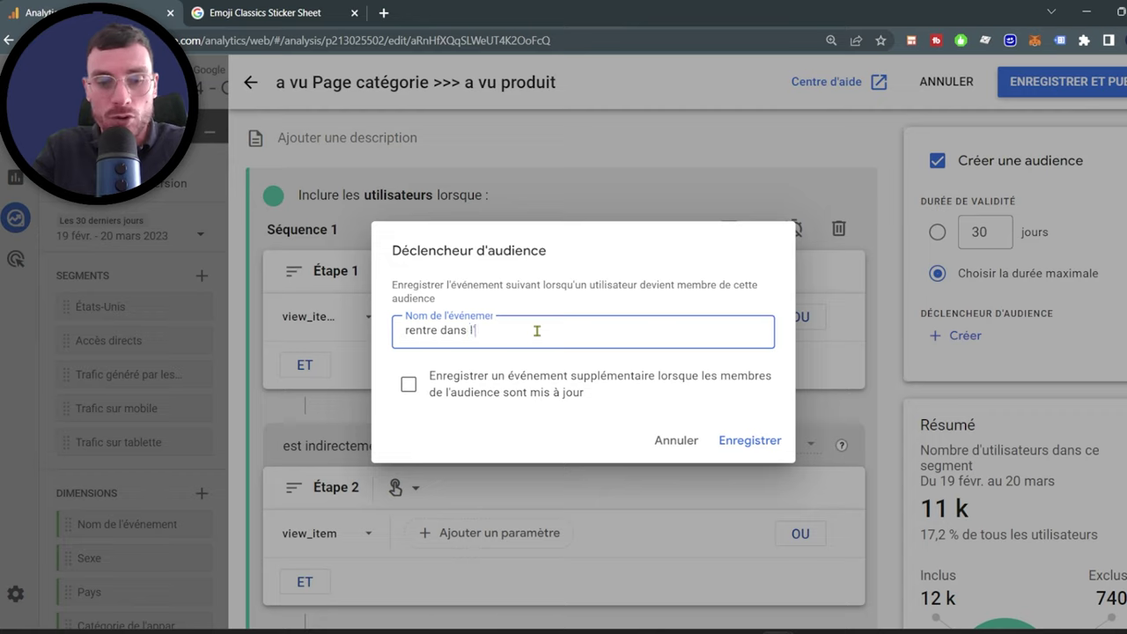
type("audience à")
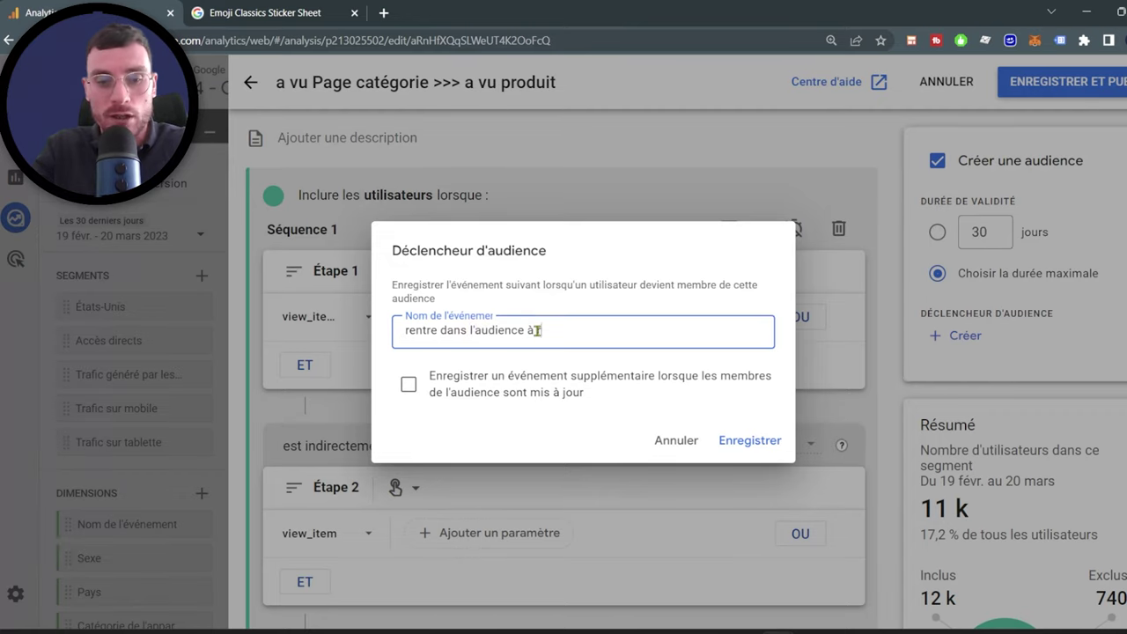
type(" retargete")
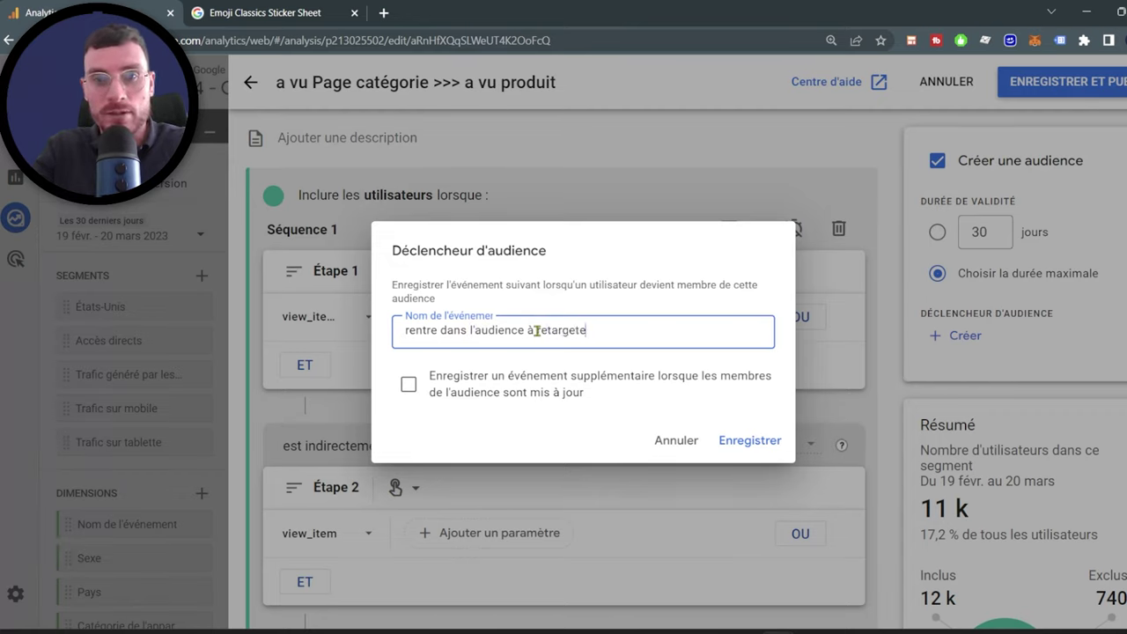
type("r")
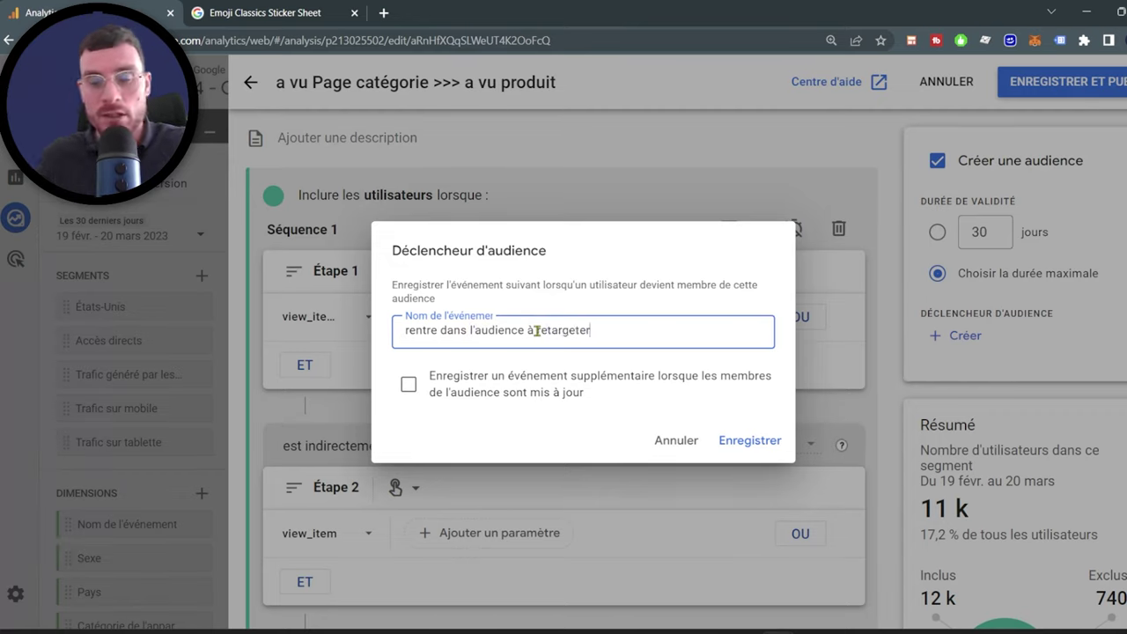
left_click(410, 387)
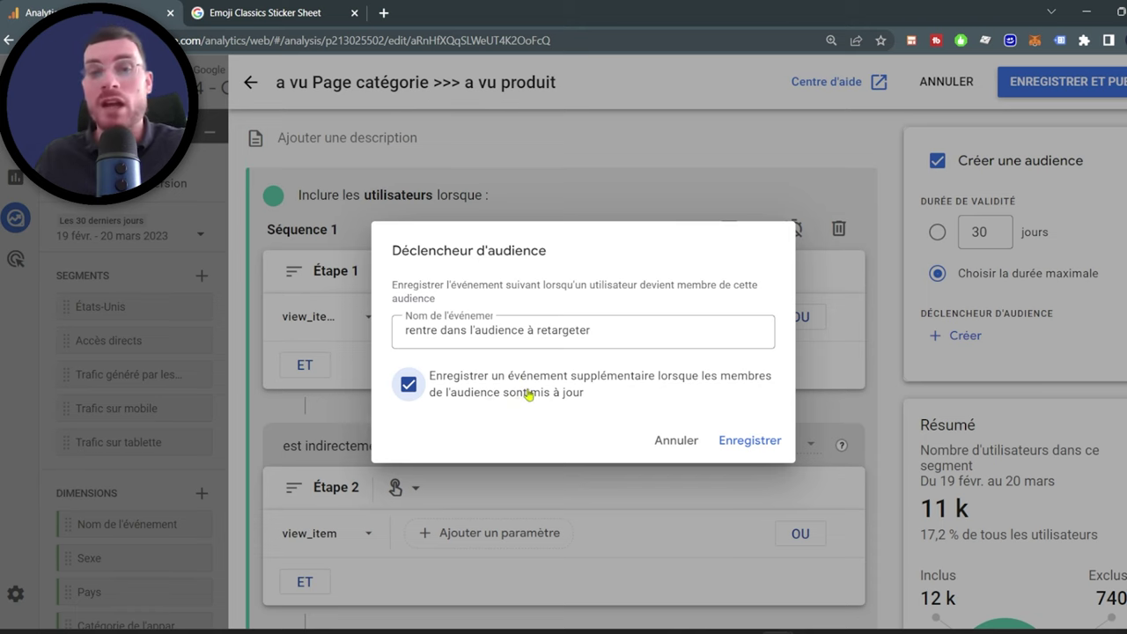
left_click(747, 443)
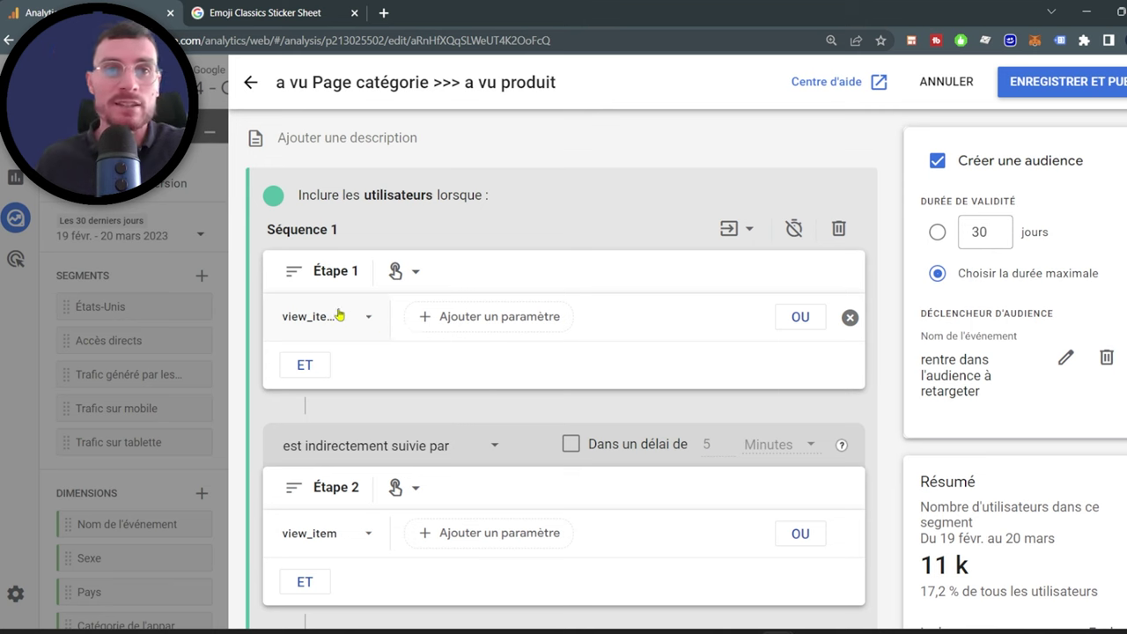
Step: Leave the segment builder without saving and return to the funnel exploration
left_click(253, 83)
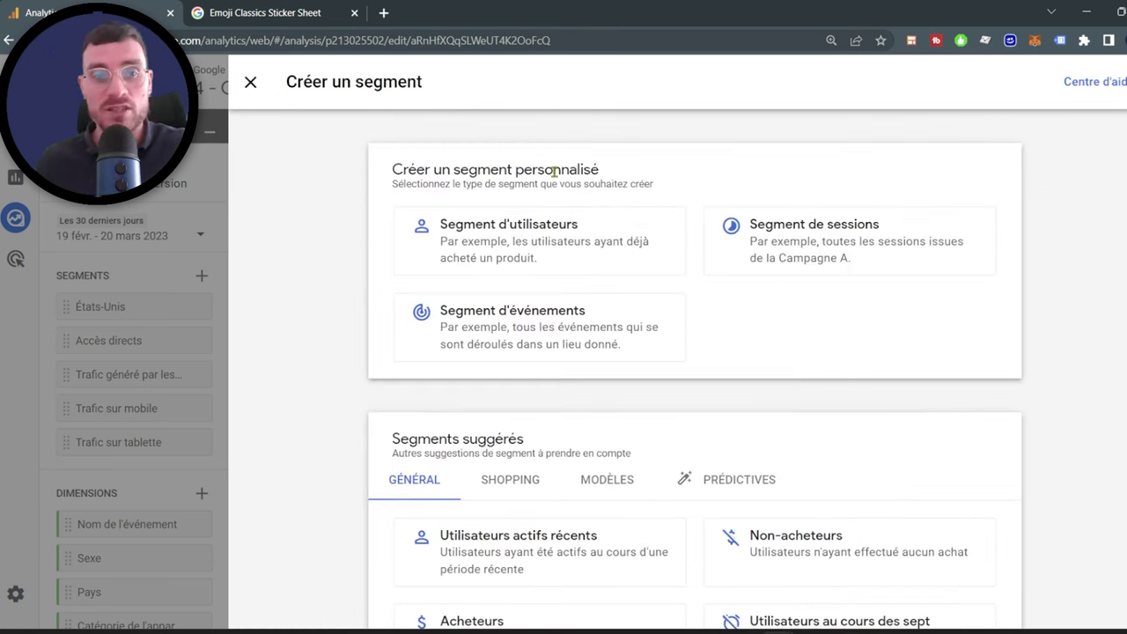
left_click(250, 83)
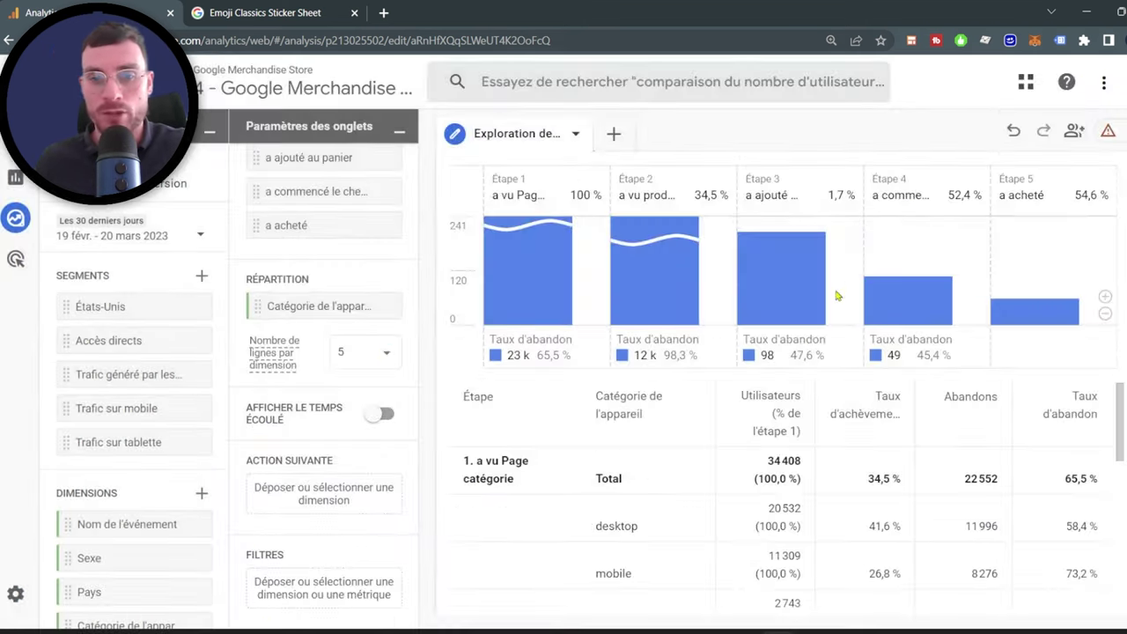
Step: Turn on elapsed time display for the funnel and remove the device category breakdown
scroll(757, 384, "down", 1)
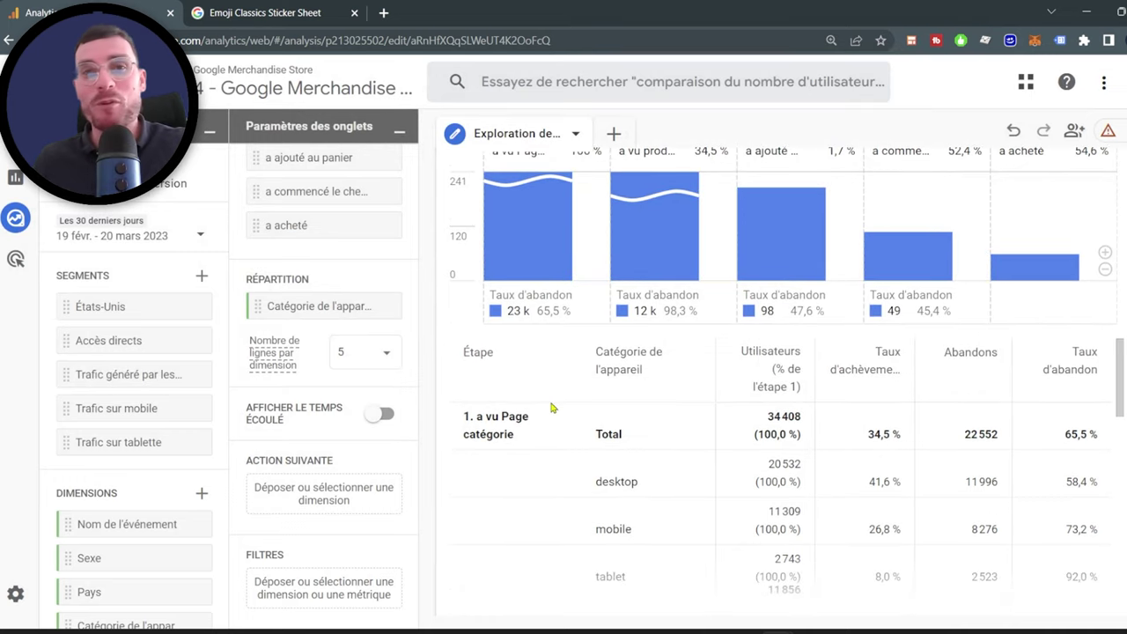
left_click(385, 415)
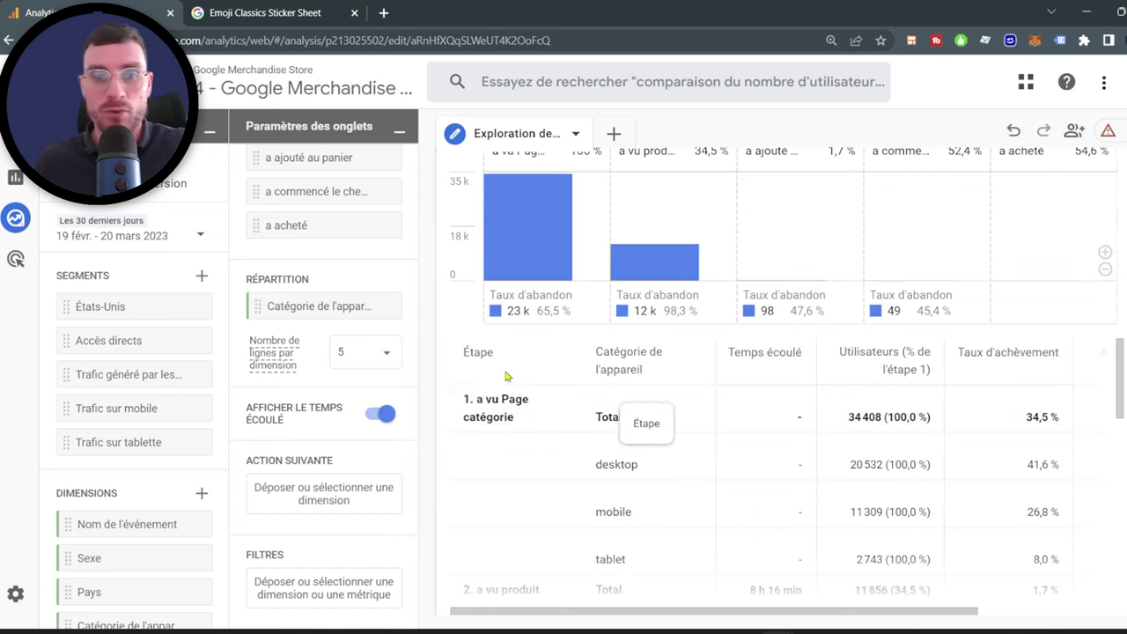
left_click(379, 306)
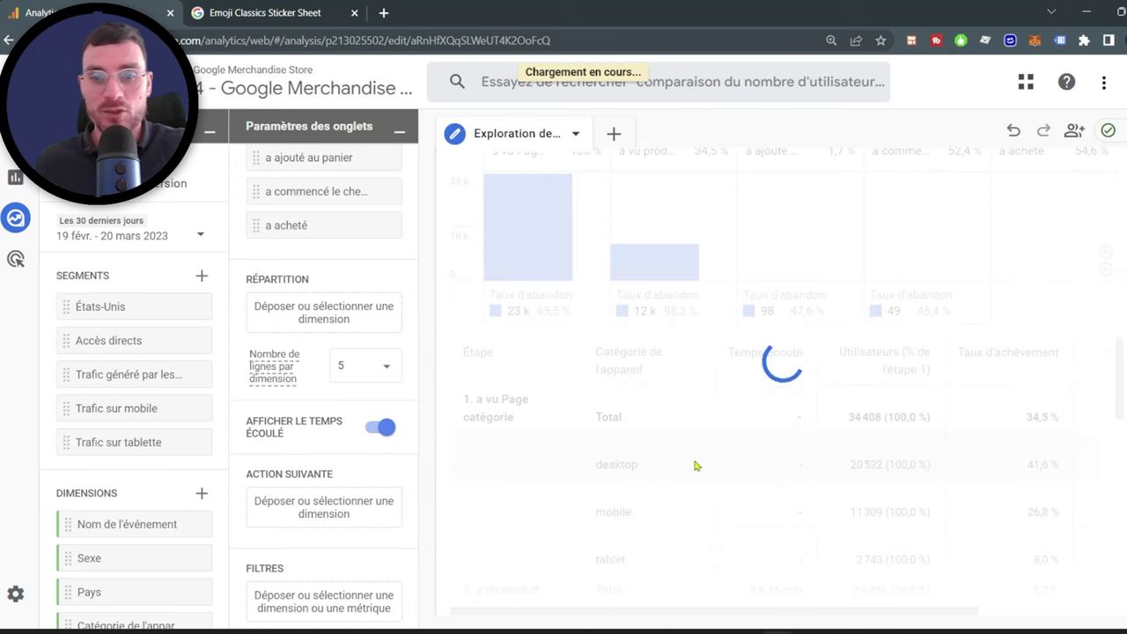
Step: Switch to ChatGPT, highlight the quotation "La moyenne est un voile qui cache la vérité", and return to the funnel exploration
key("alt+Tab")
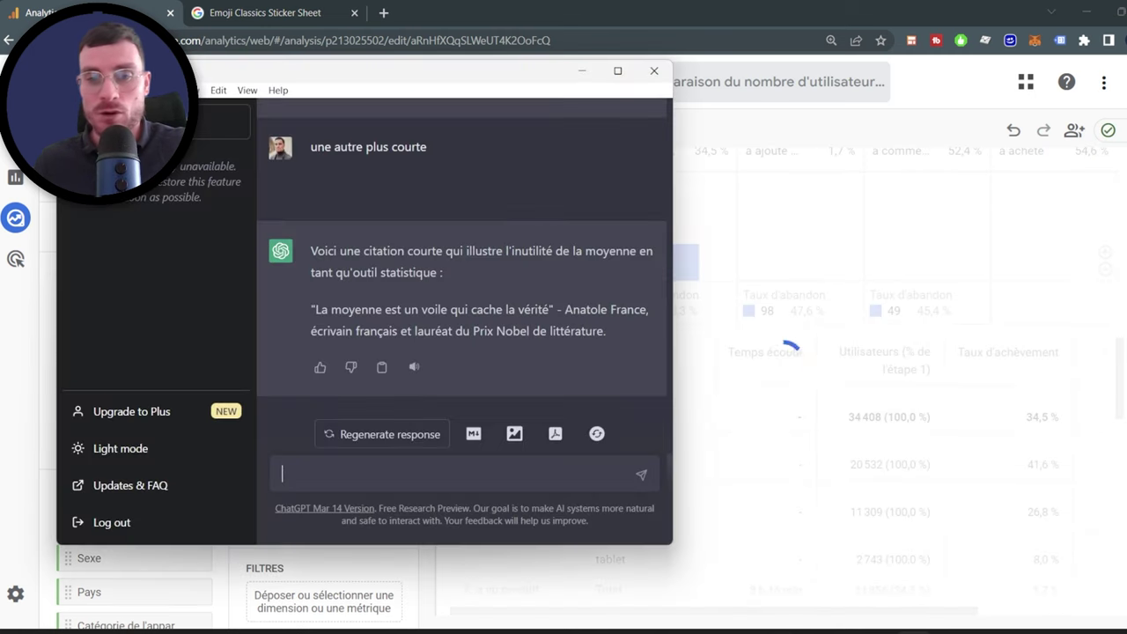
left_click_drag(325, 307, 555, 306)
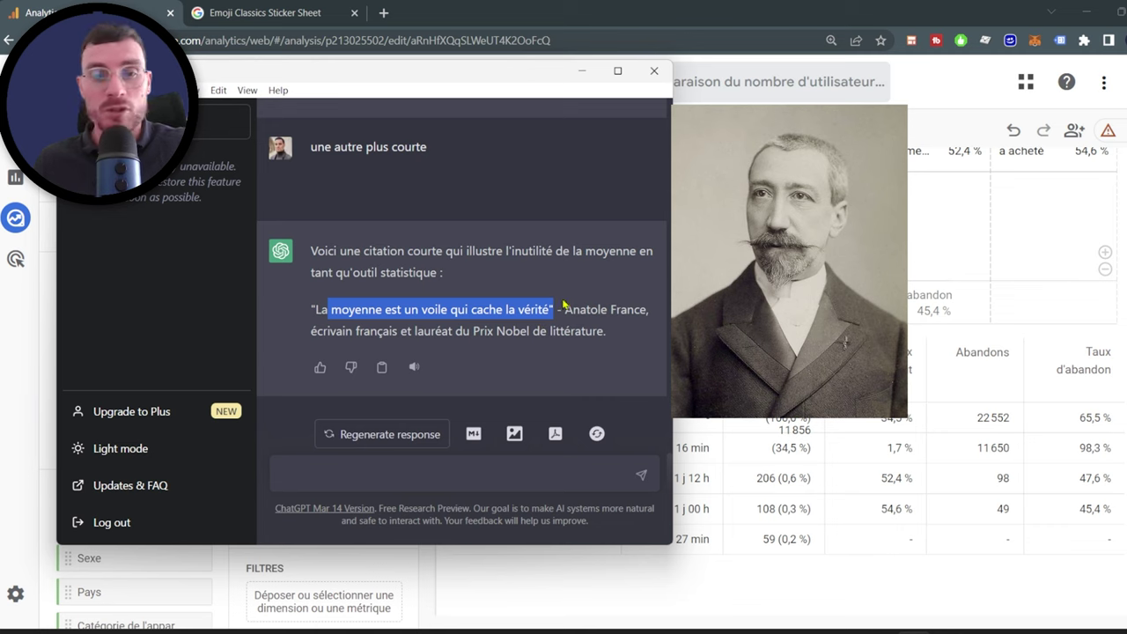
left_click(582, 72)
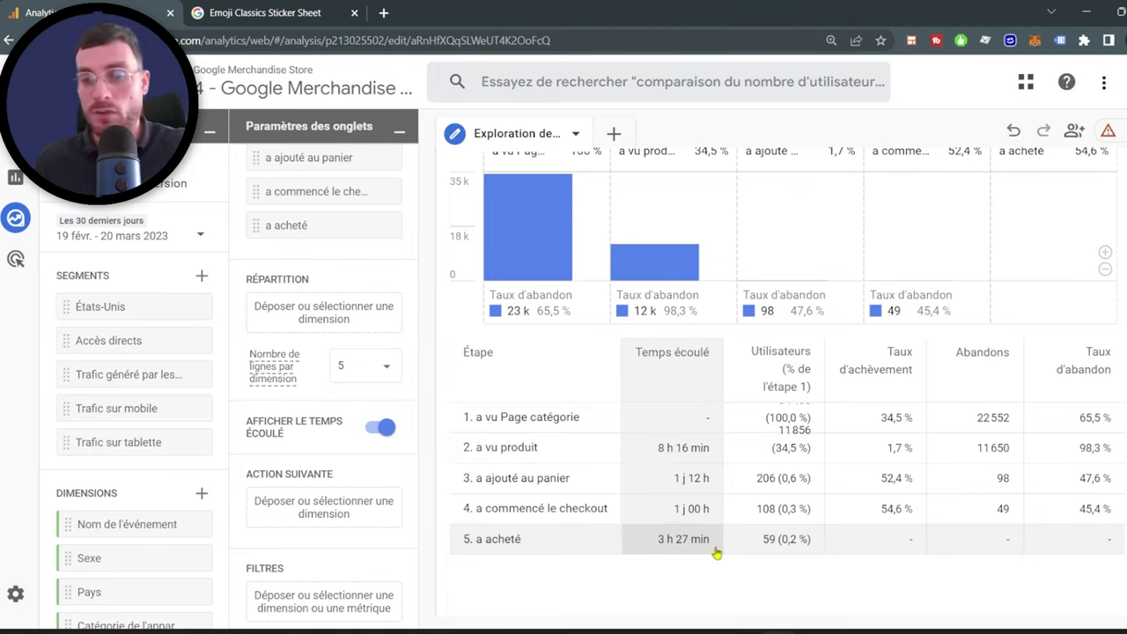
Step: Break the funnel down by device category (Catégorie de l'appareil)
scroll(744, 484, "up", 1)
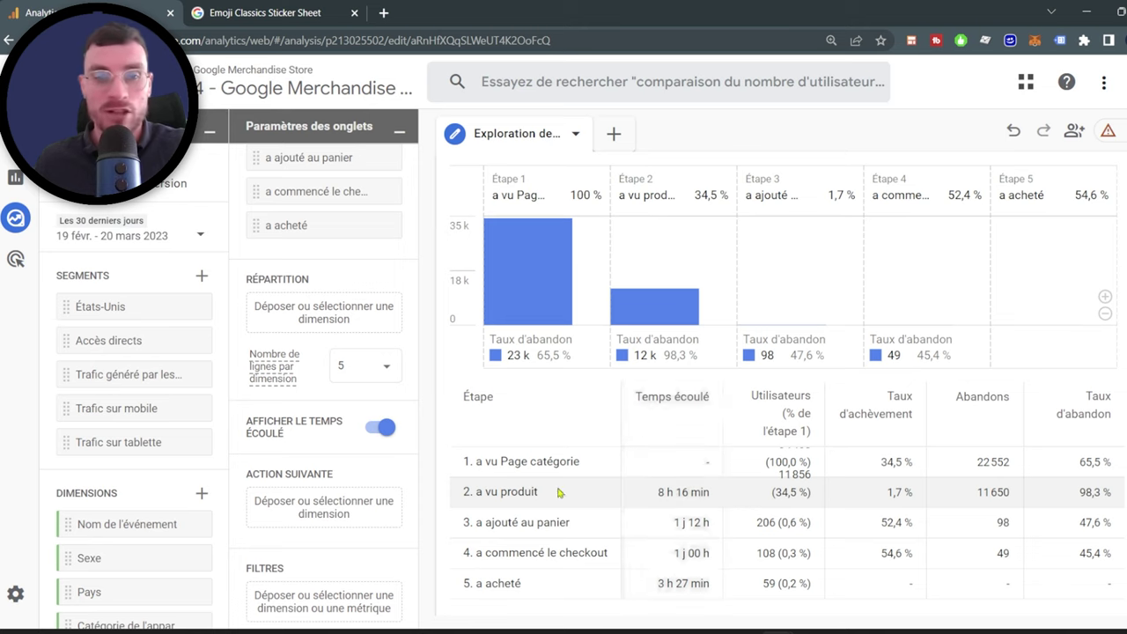
scroll(650, 494, "down", 1)
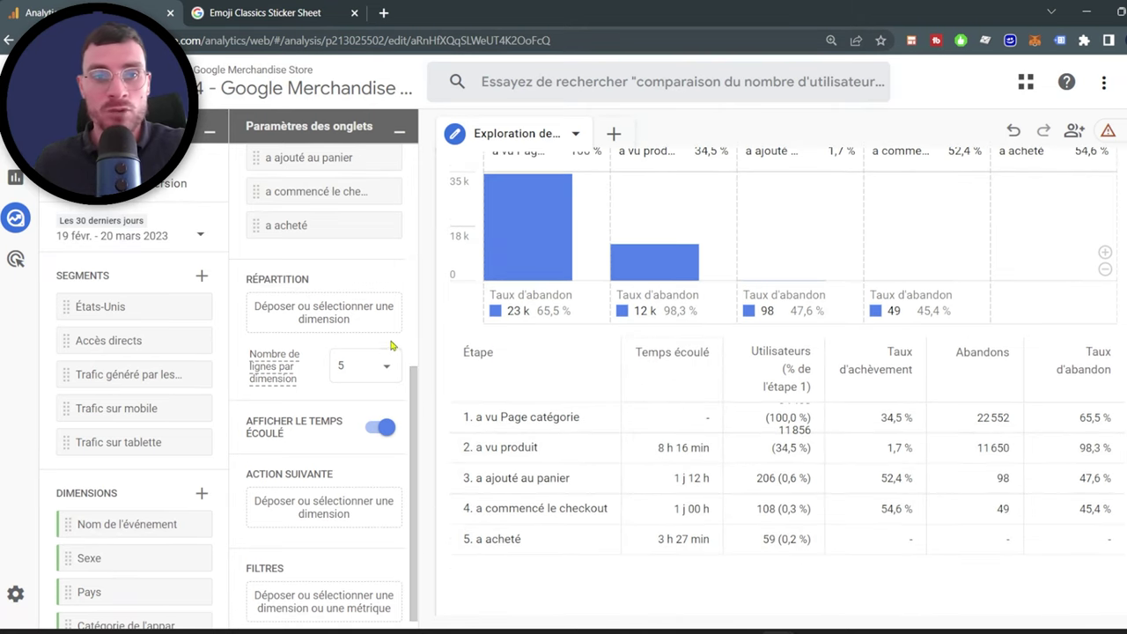
left_click(336, 322)
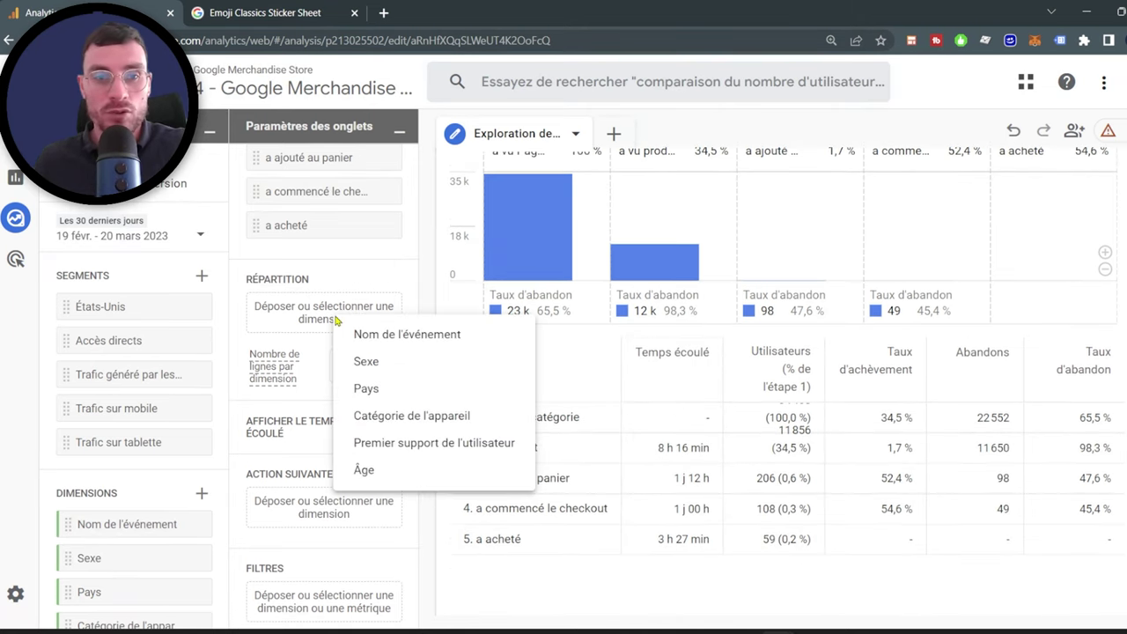
left_click(428, 416)
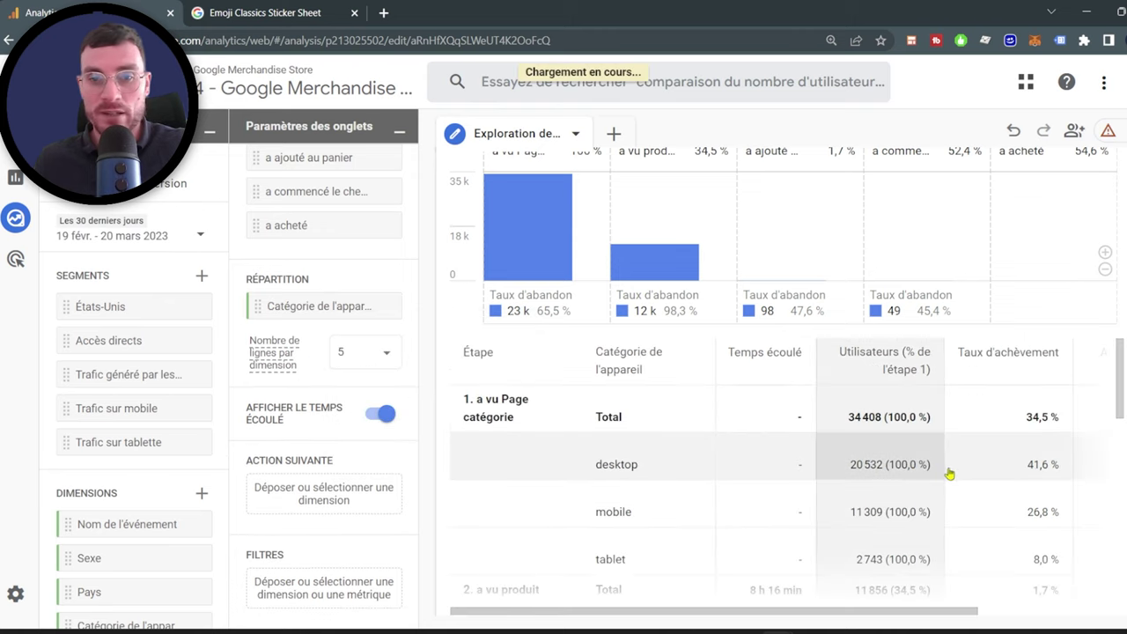
Step: Compare the elapsed time of desktop, mobile and tablet users at the product-view and add-to-cart steps
scroll(831, 459, "down", 1)
scroll(831, 459, "down", 1)
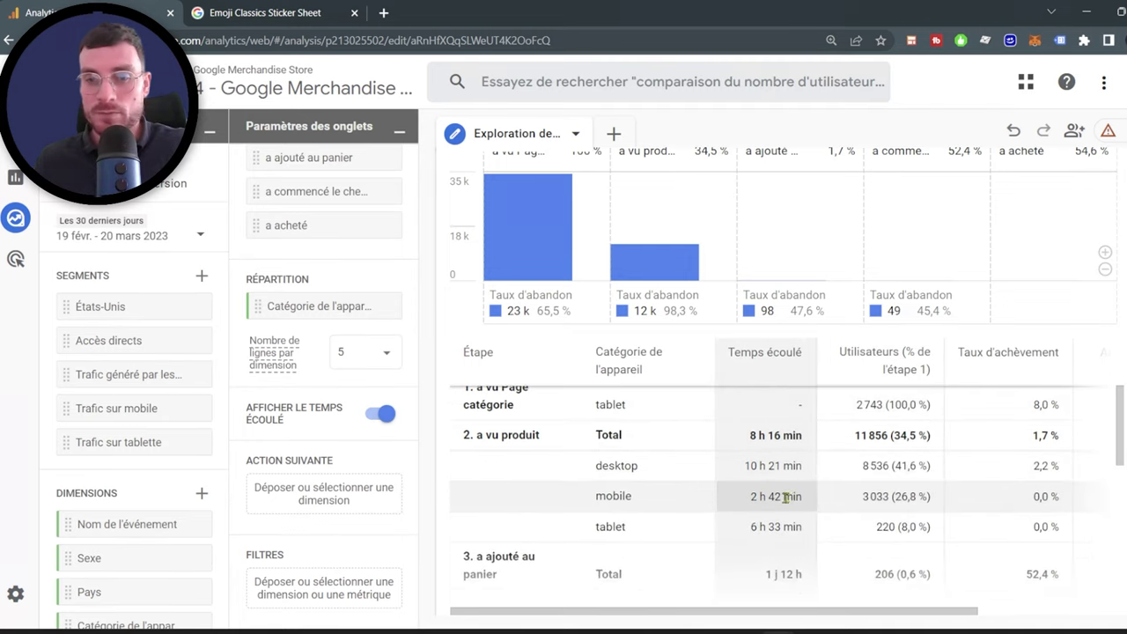
scroll(783, 496, "down", 1)
scroll(780, 496, "up", 1)
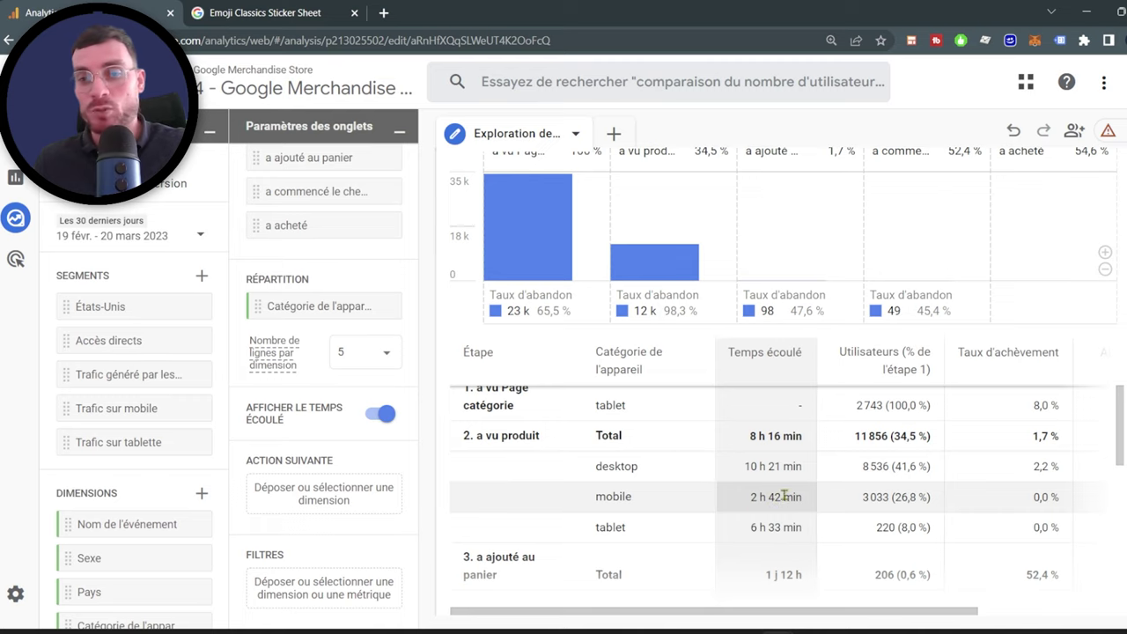
scroll(783, 496, "down", 2)
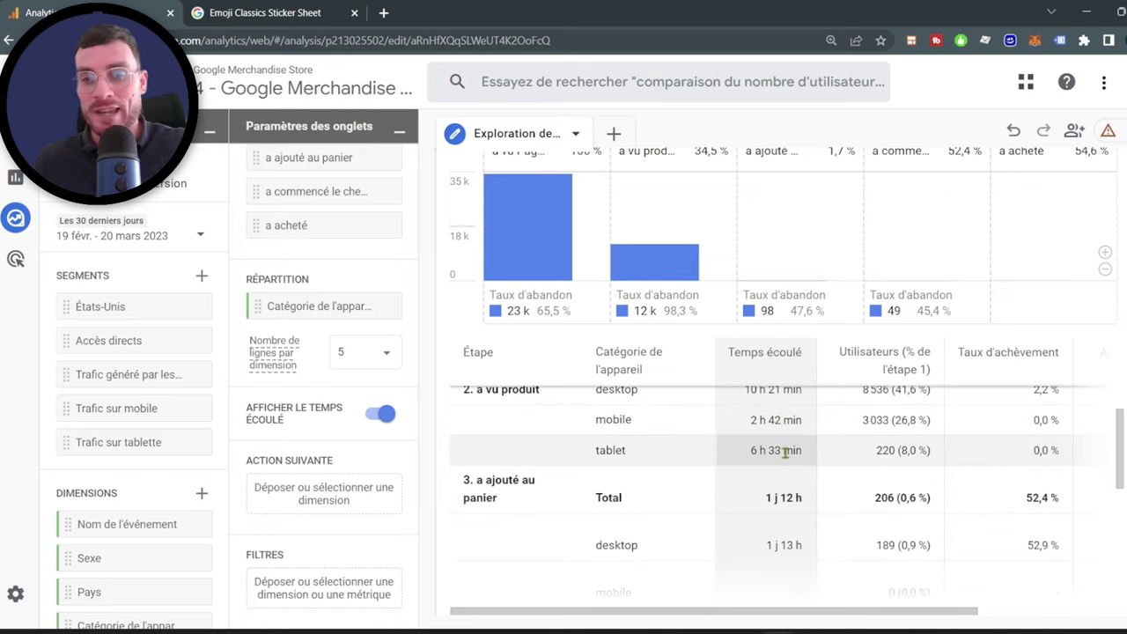
scroll(778, 482, "up", 2)
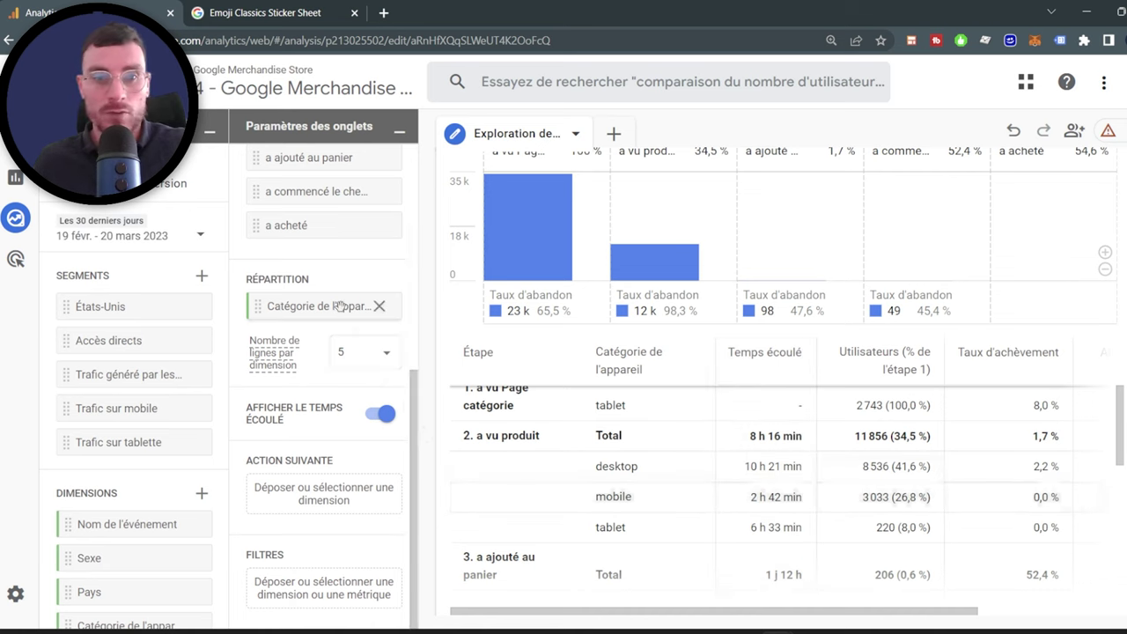
Step: Replace the funnel's device category breakdown with country (Pays)
left_click(379, 306)
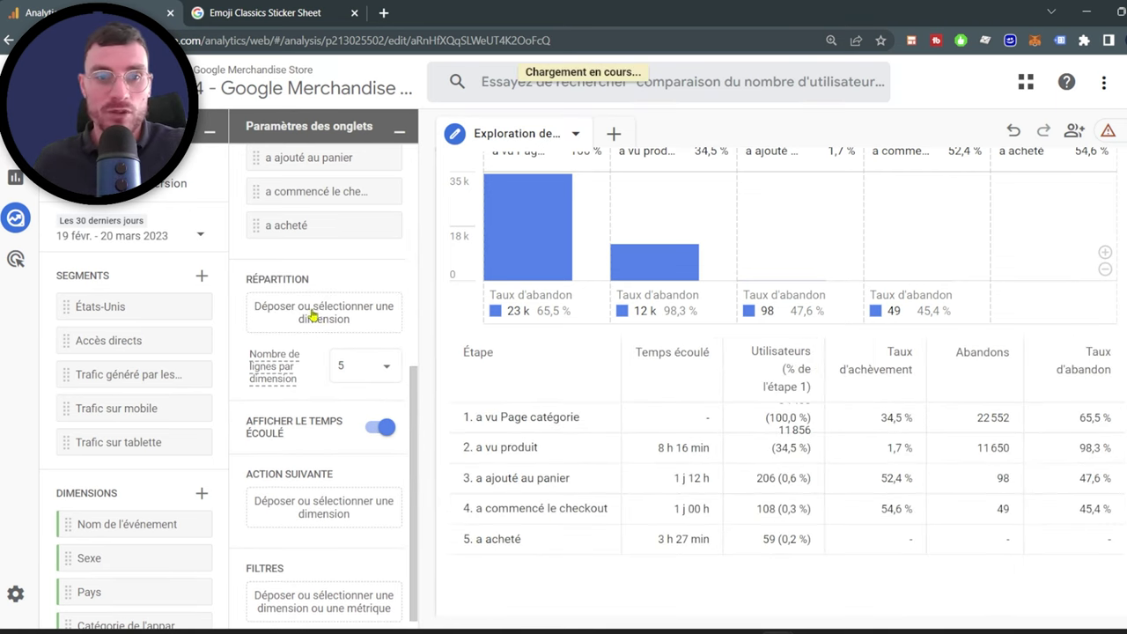
left_click(305, 312)
left_click(361, 385)
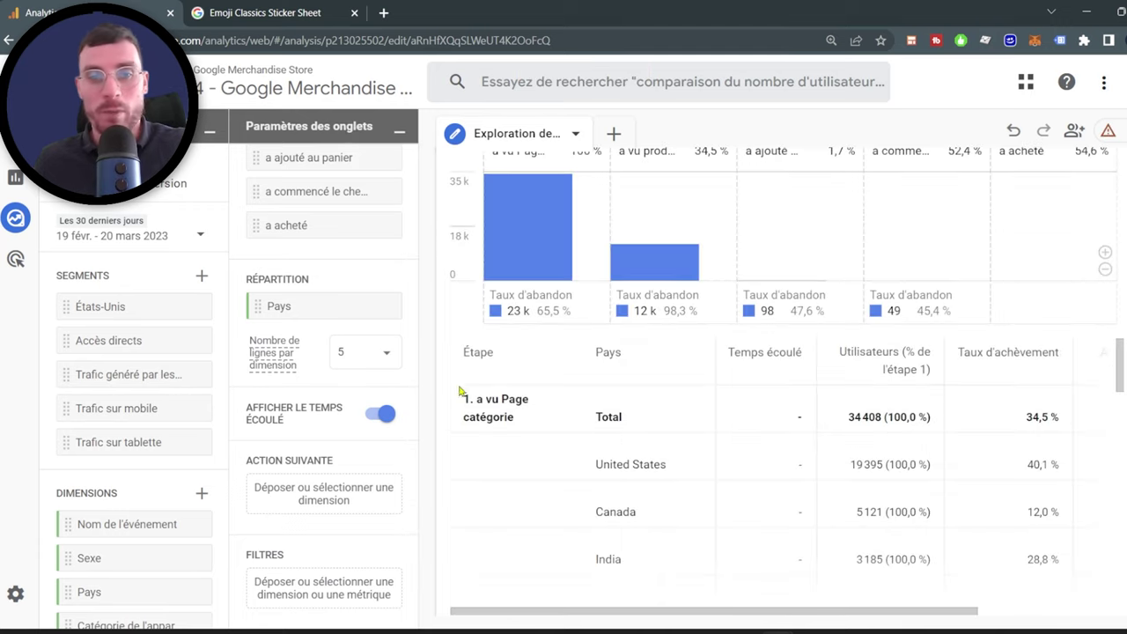
Step: Examine each country's elapsed time, users and completion rate across the funnel steps in the breakdown table
scroll(829, 491, "down", 2)
scroll(829, 492, "down", 2)
scroll(926, 536, "up", 2)
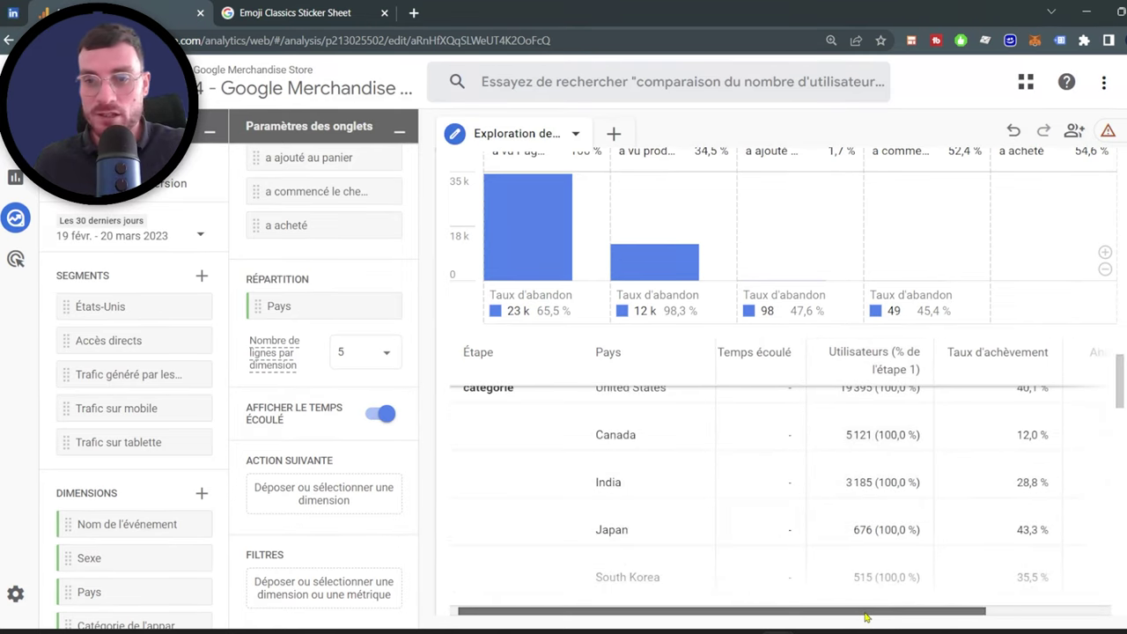
scroll(805, 480, "down", 2)
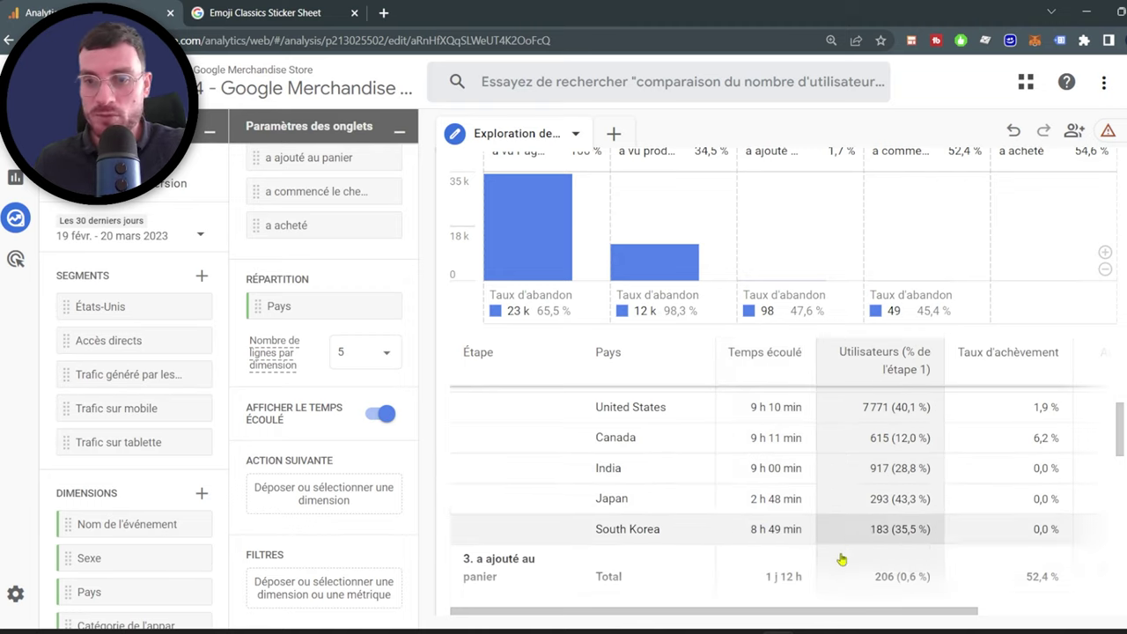
mouse_move(813, 611)
left_mouse_down()
mouse_move(909, 628)
mouse_move(766, 627)
mouse_move(816, 615)
left_mouse_up()
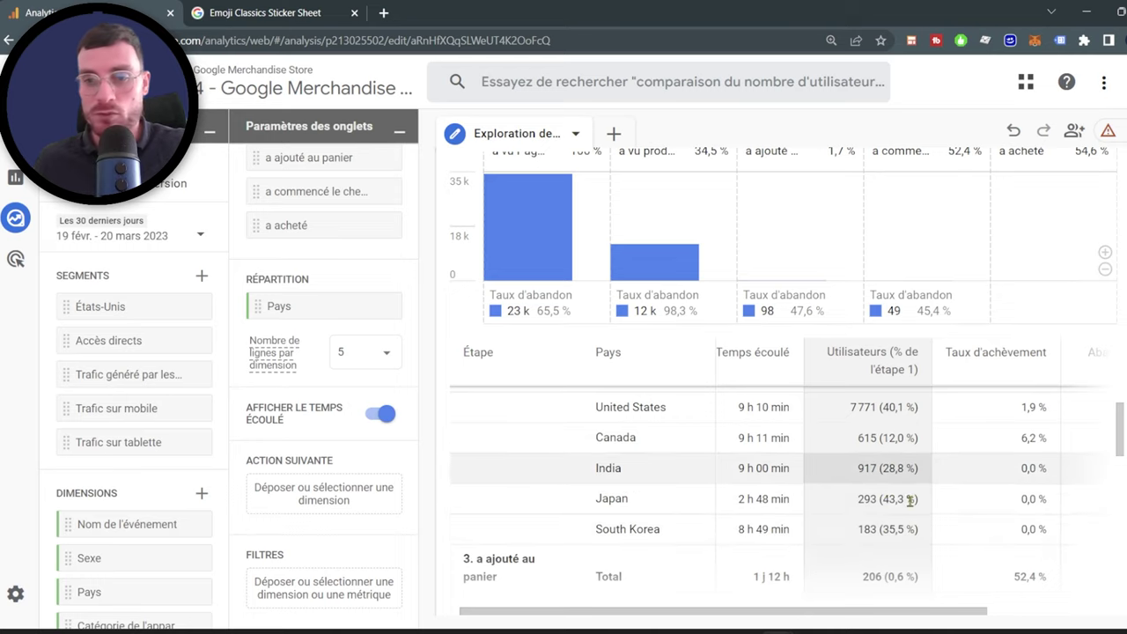
left_click_drag(848, 608, 971, 608)
scroll(828, 533, "left", 5)
scroll(819, 502, "up", 2)
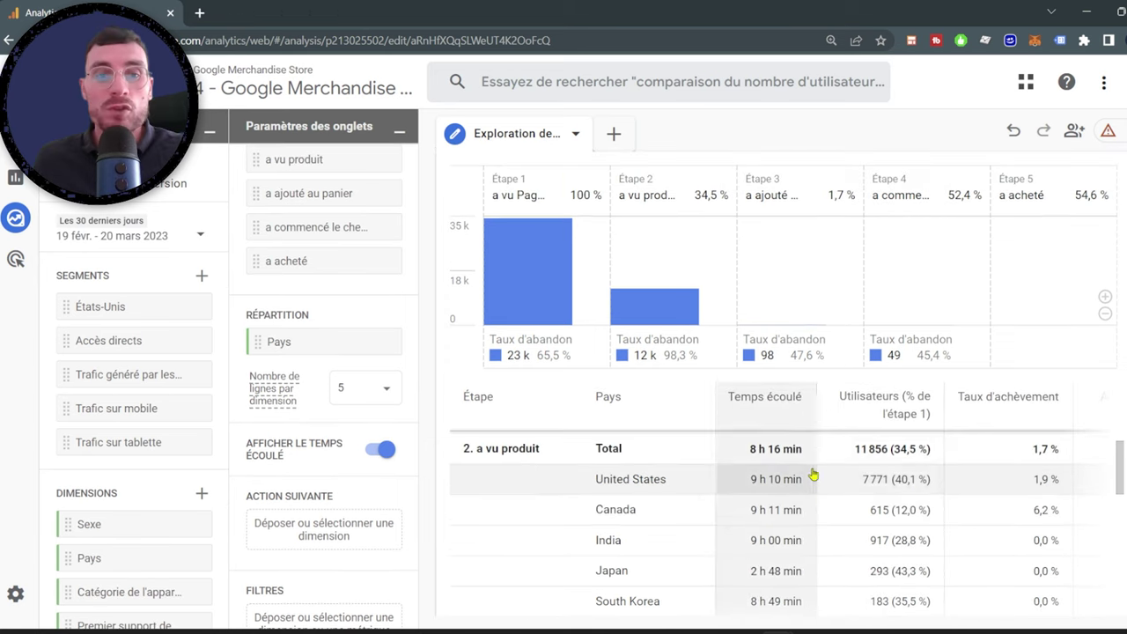
scroll(412, 402, "down", 1)
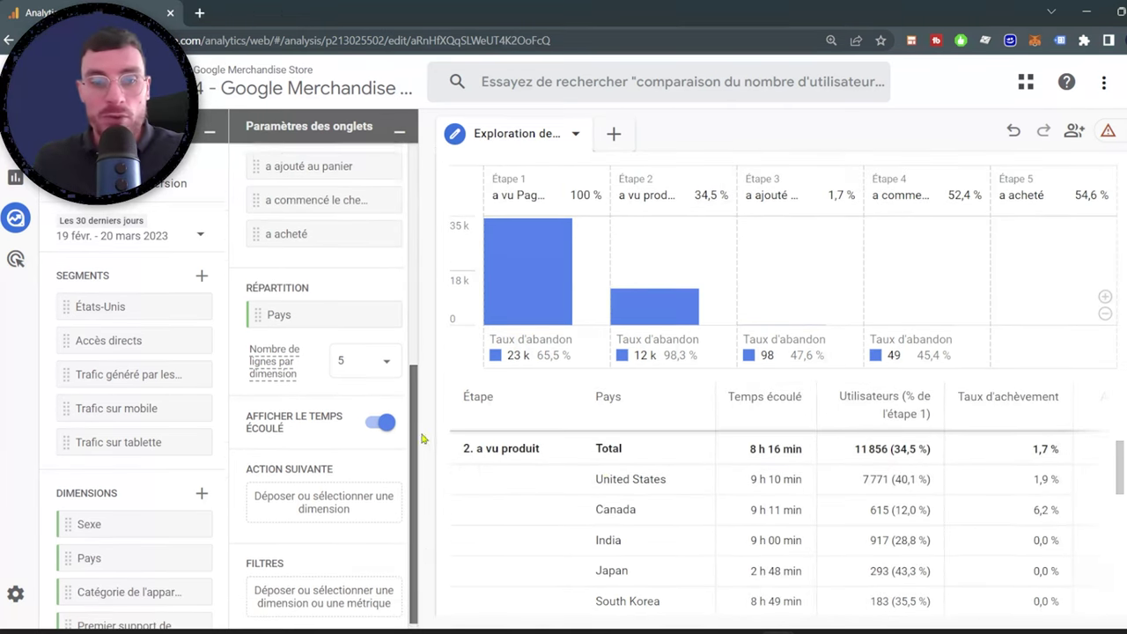
Step: Filter the funnel to rows where the country (Pays) exactly matches (correspond exactement à) United States and apply it
left_click(360, 592)
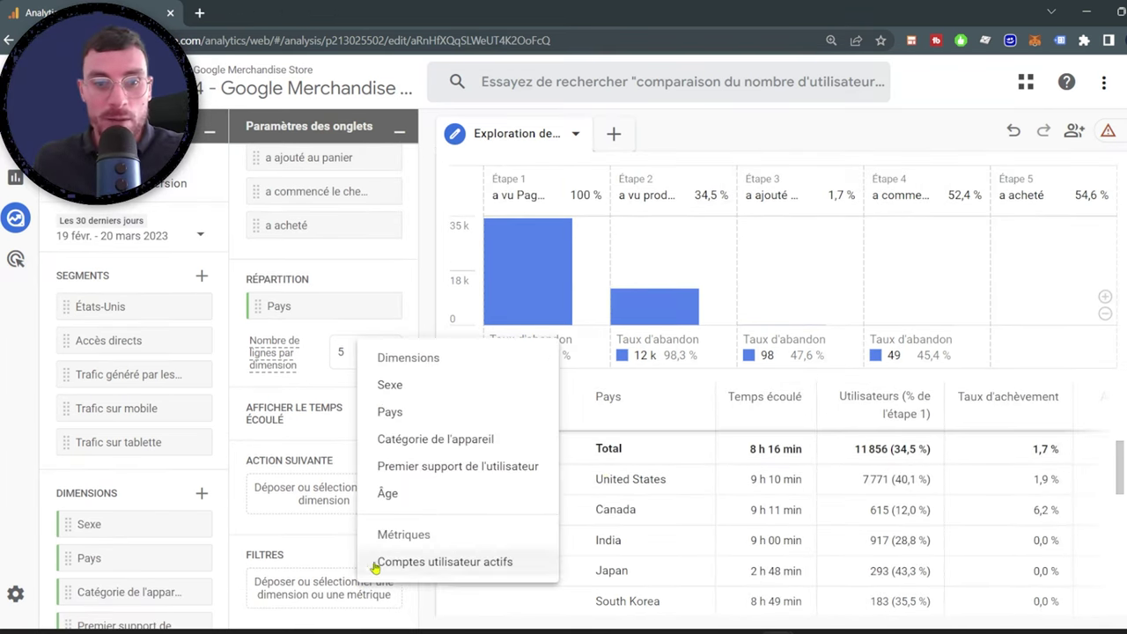
left_click(461, 412)
left_click(316, 475)
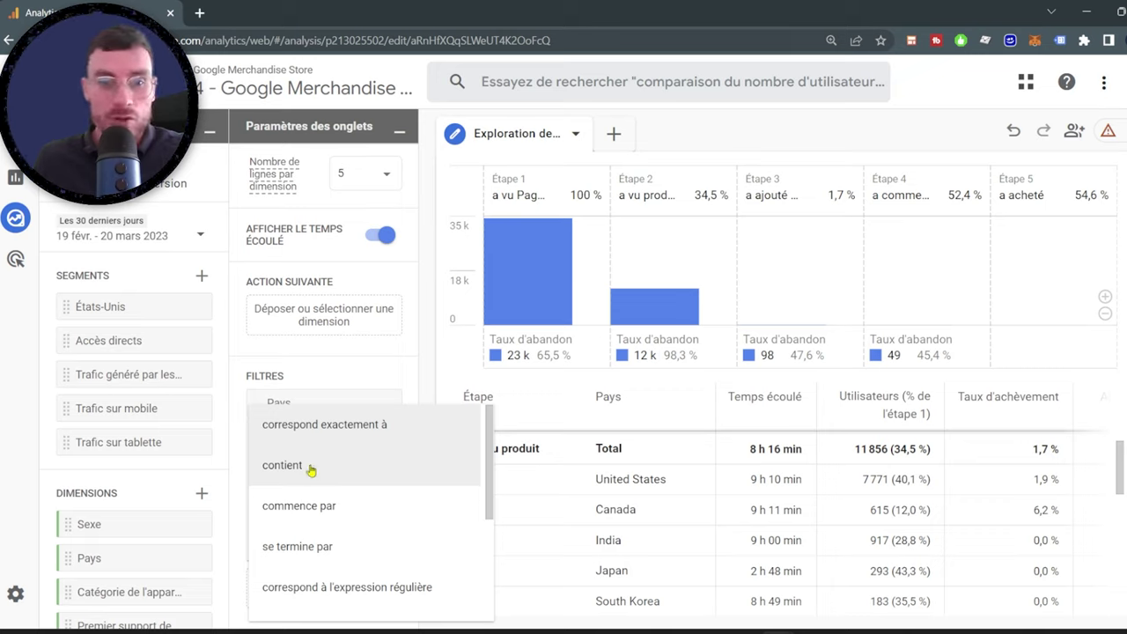
left_click(326, 433)
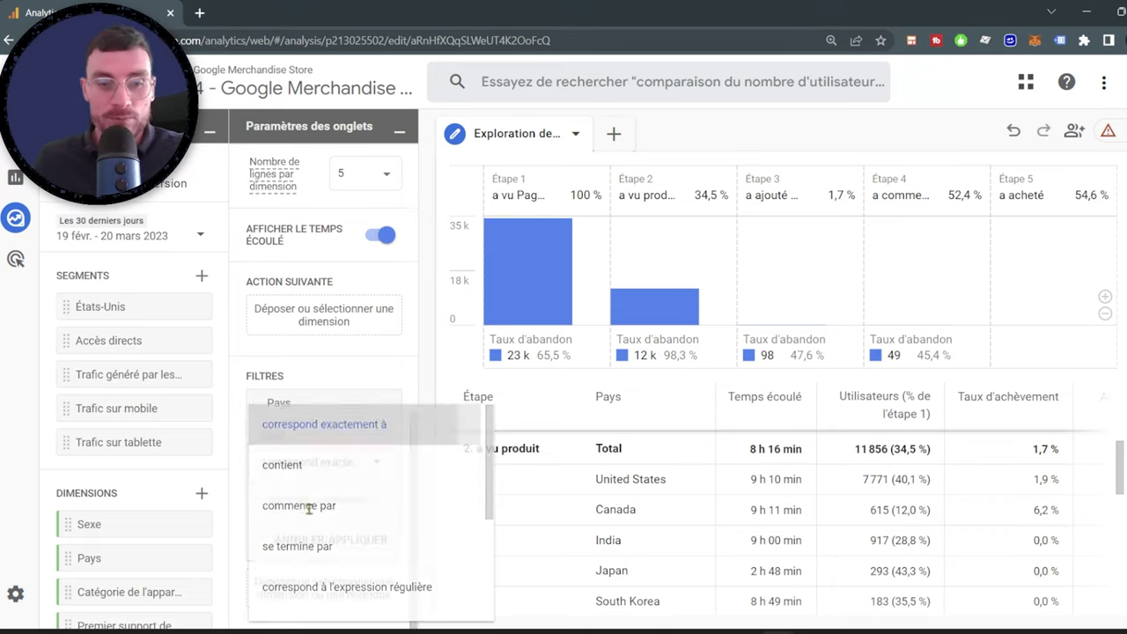
left_click(302, 500)
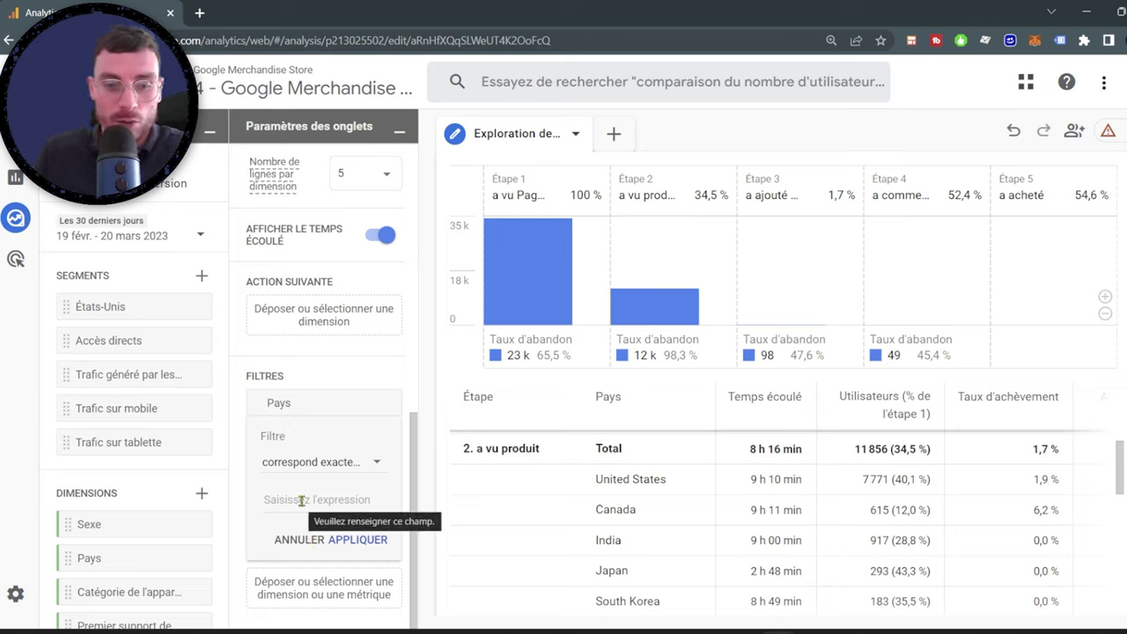
type("U")
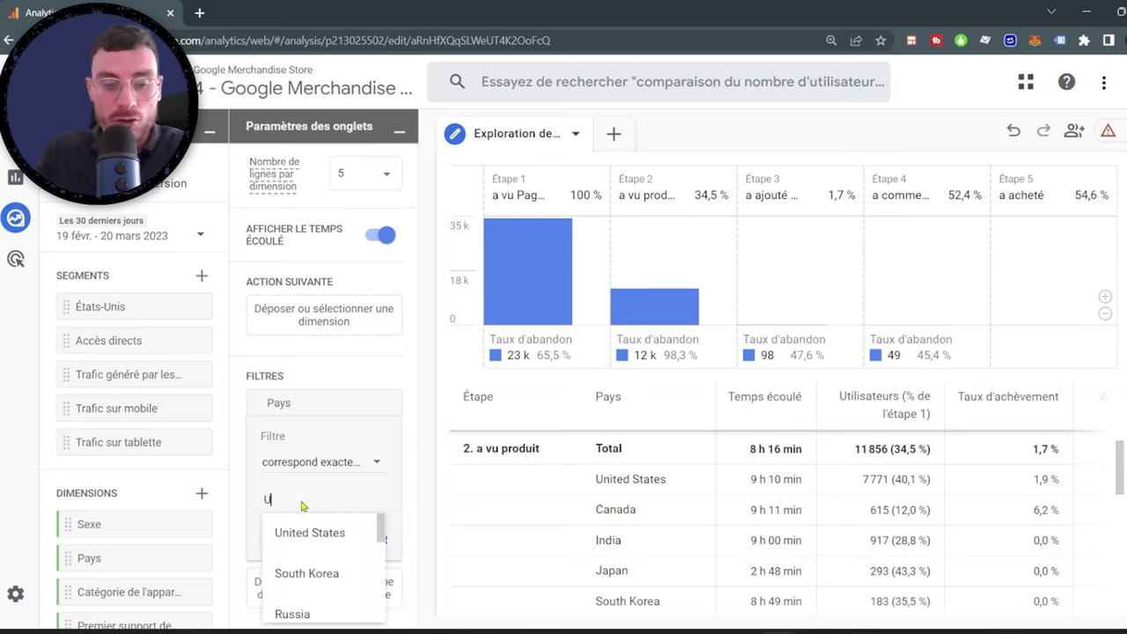
left_click(301, 534)
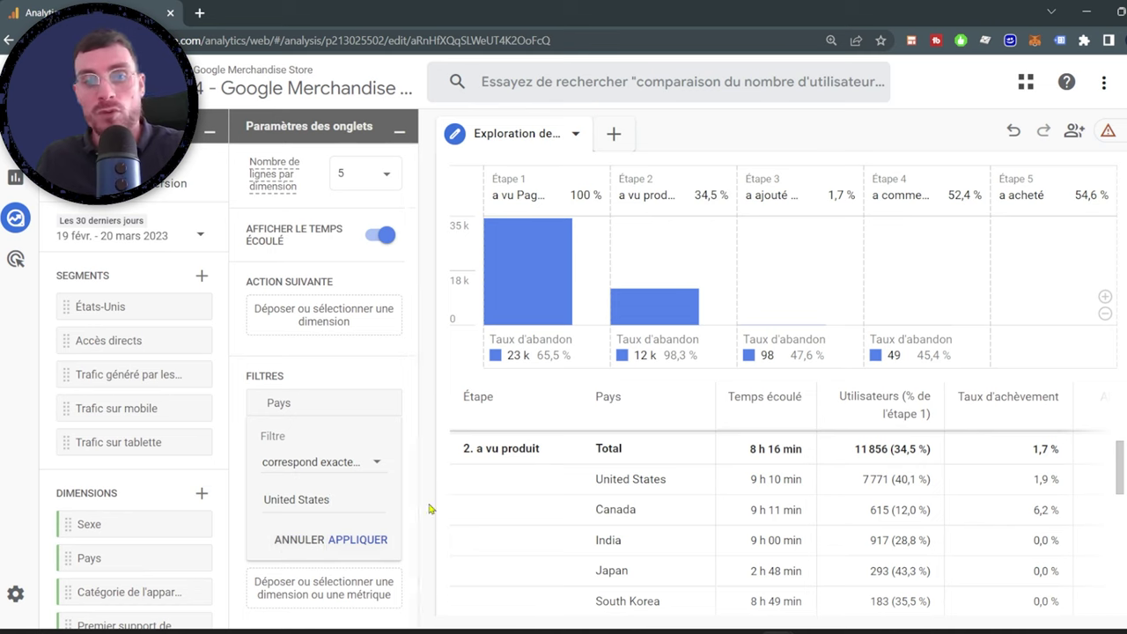
left_click(370, 540)
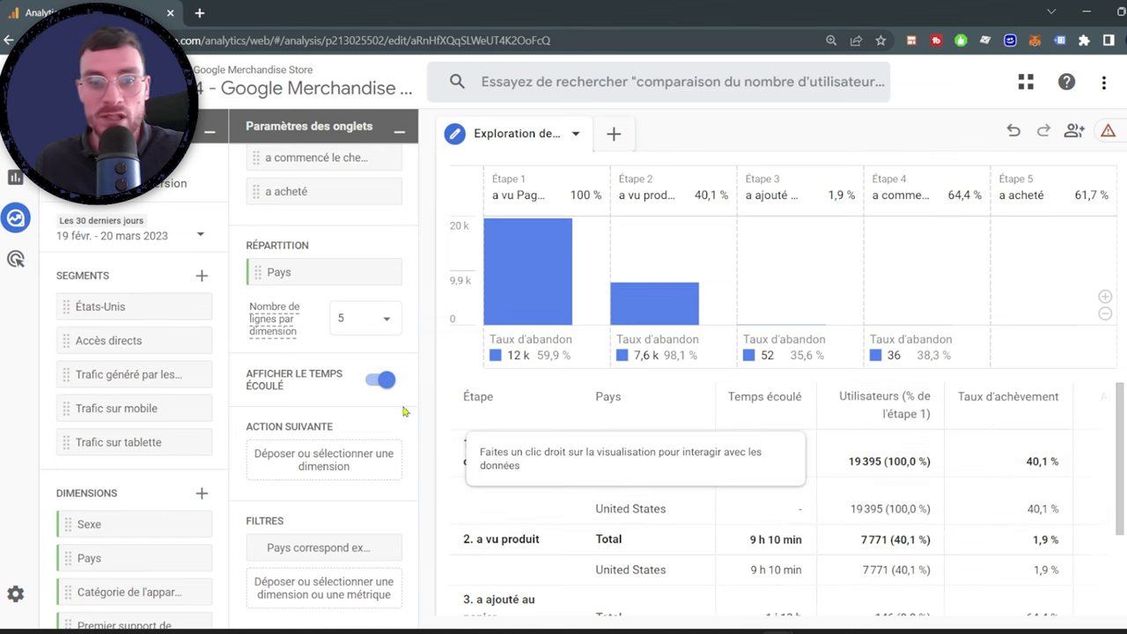
Step: Turn off the elapsed time display (Afficher le temps écoulé) and review the abandonments for each funnel step
left_click(381, 381)
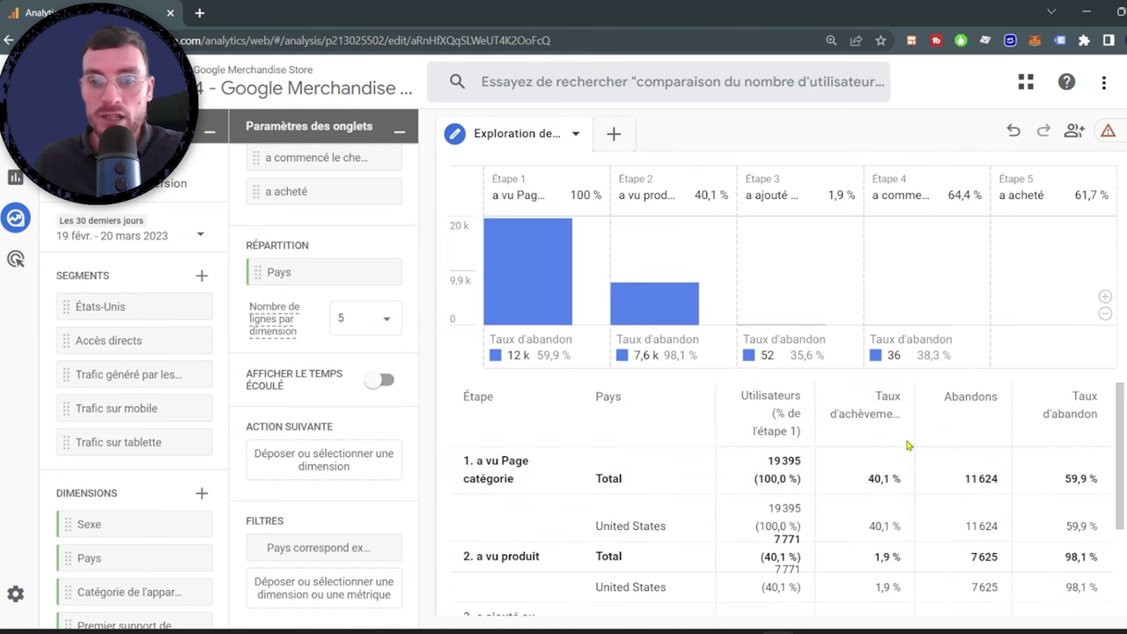
scroll(909, 445, "down", 1)
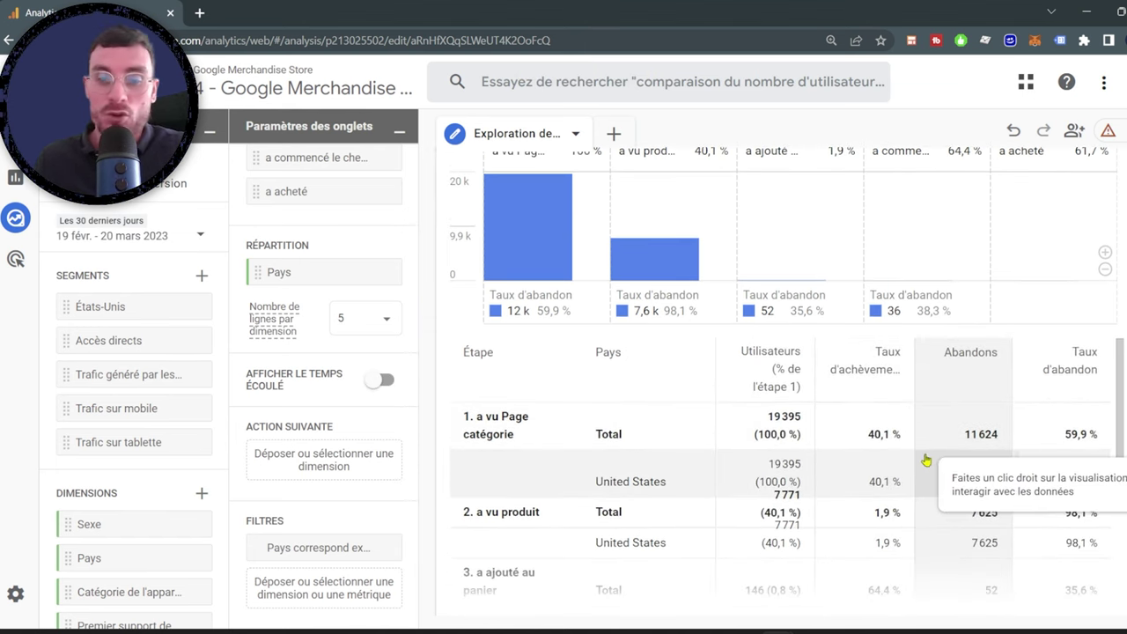
scroll(933, 475, "down", 2)
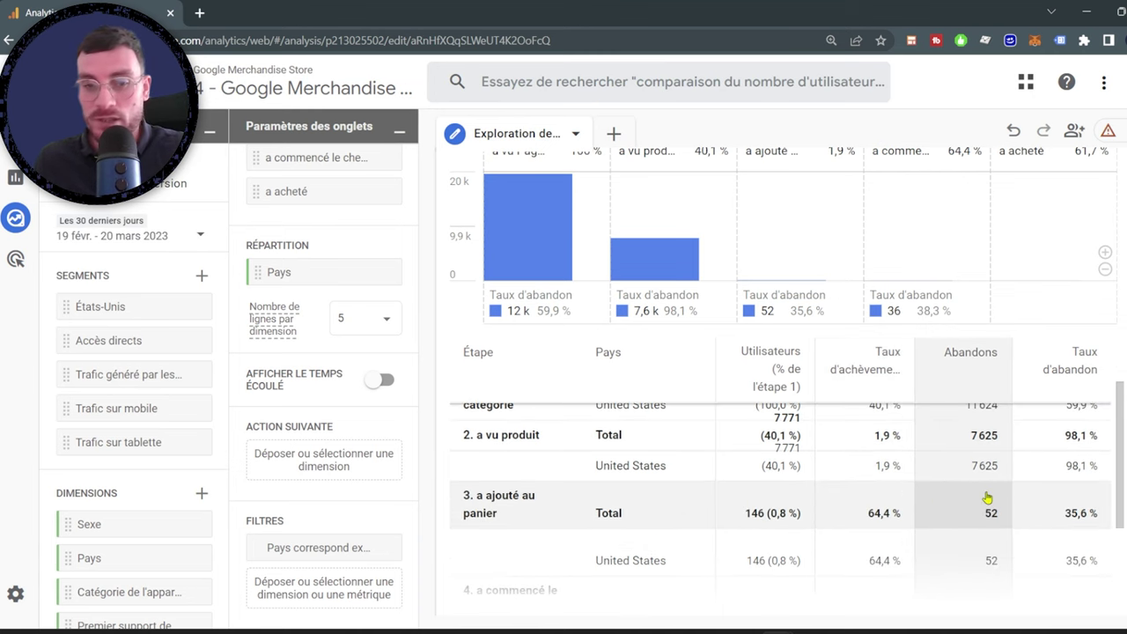